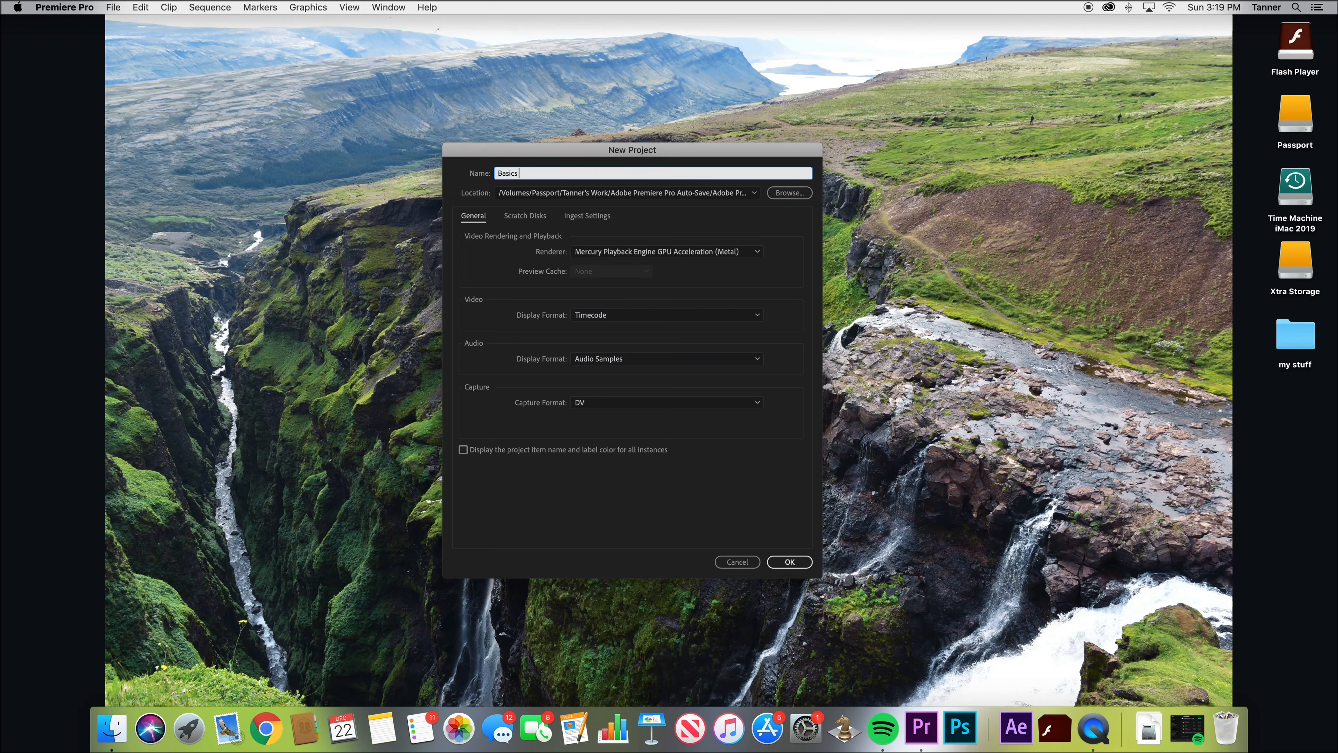
# Create the project named "Basics yep" and import the "basics" footage folder from "my stuff" into it
pyautogui.press('Return')
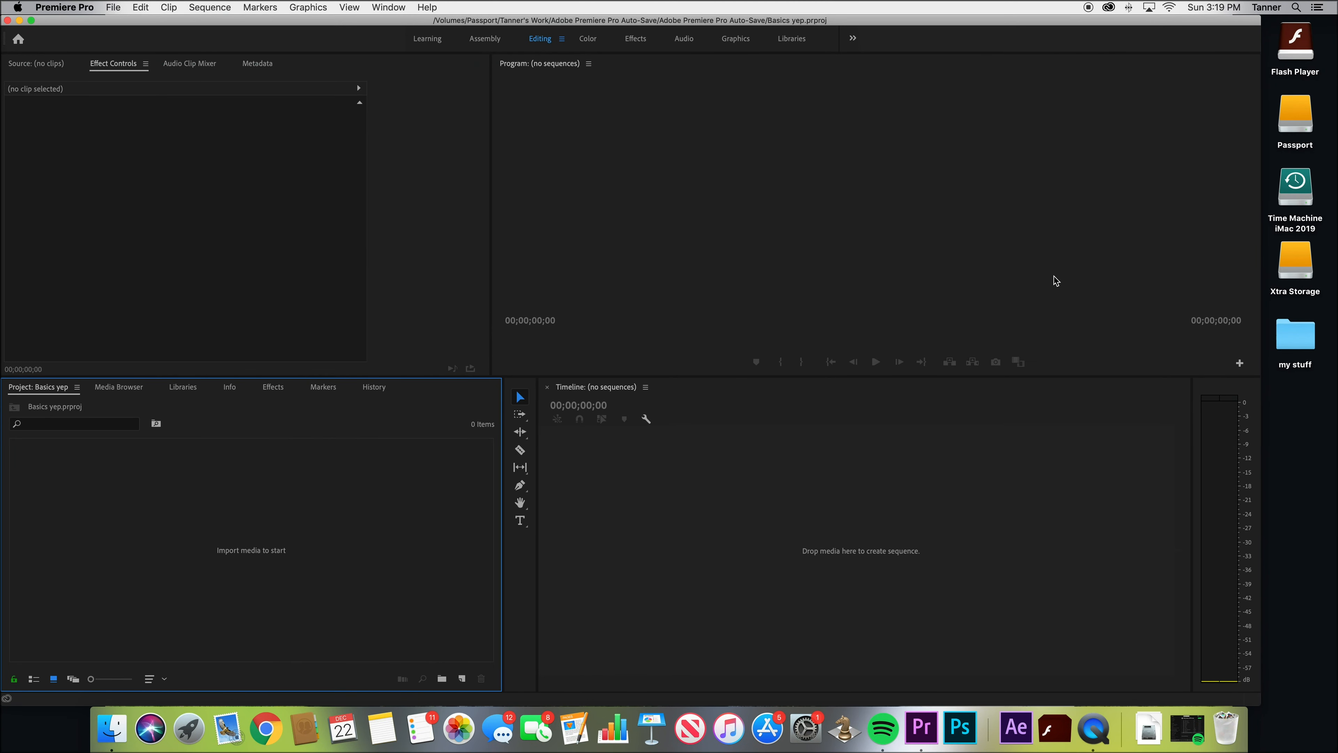
pyautogui.press('XF86AudioLowerVolume')
pyautogui.doubleClick(1290, 343)
pyautogui.moveTo(592, 174); pyautogui.dragTo(230, 520)
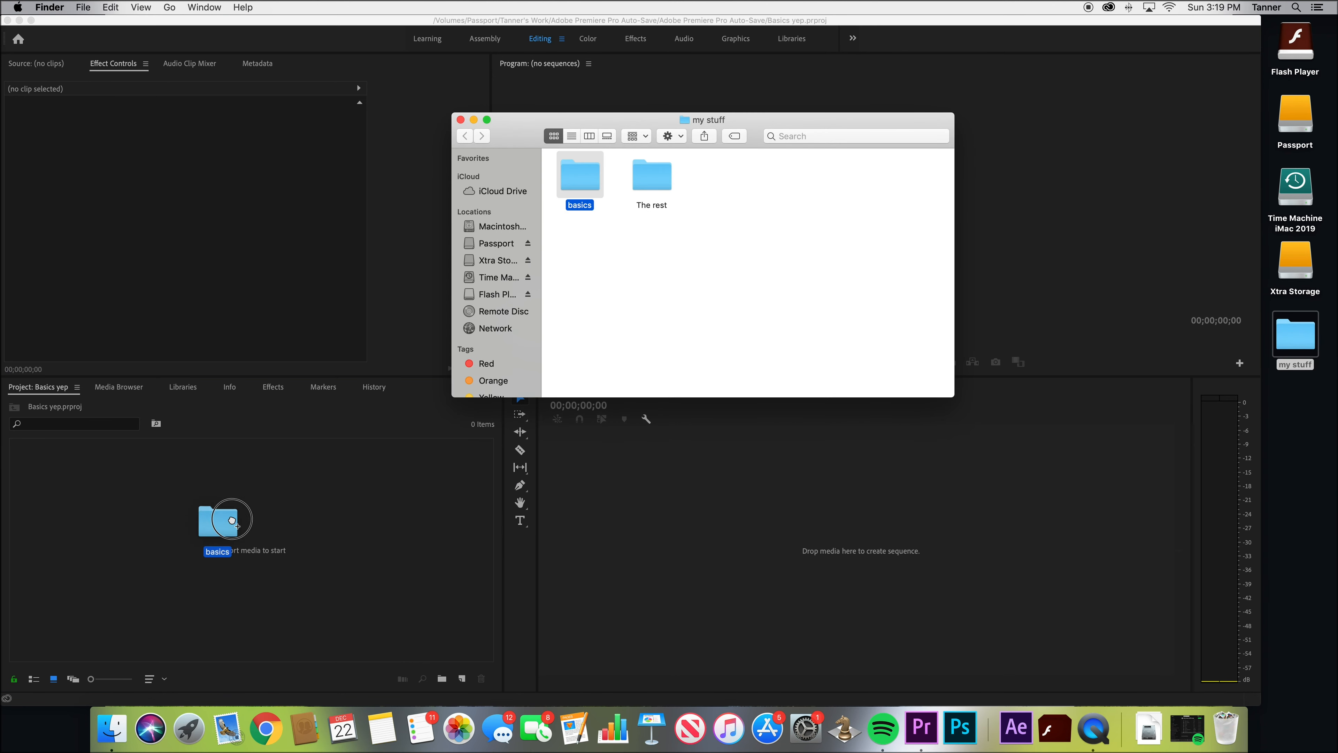
pyautogui.click(460, 120)
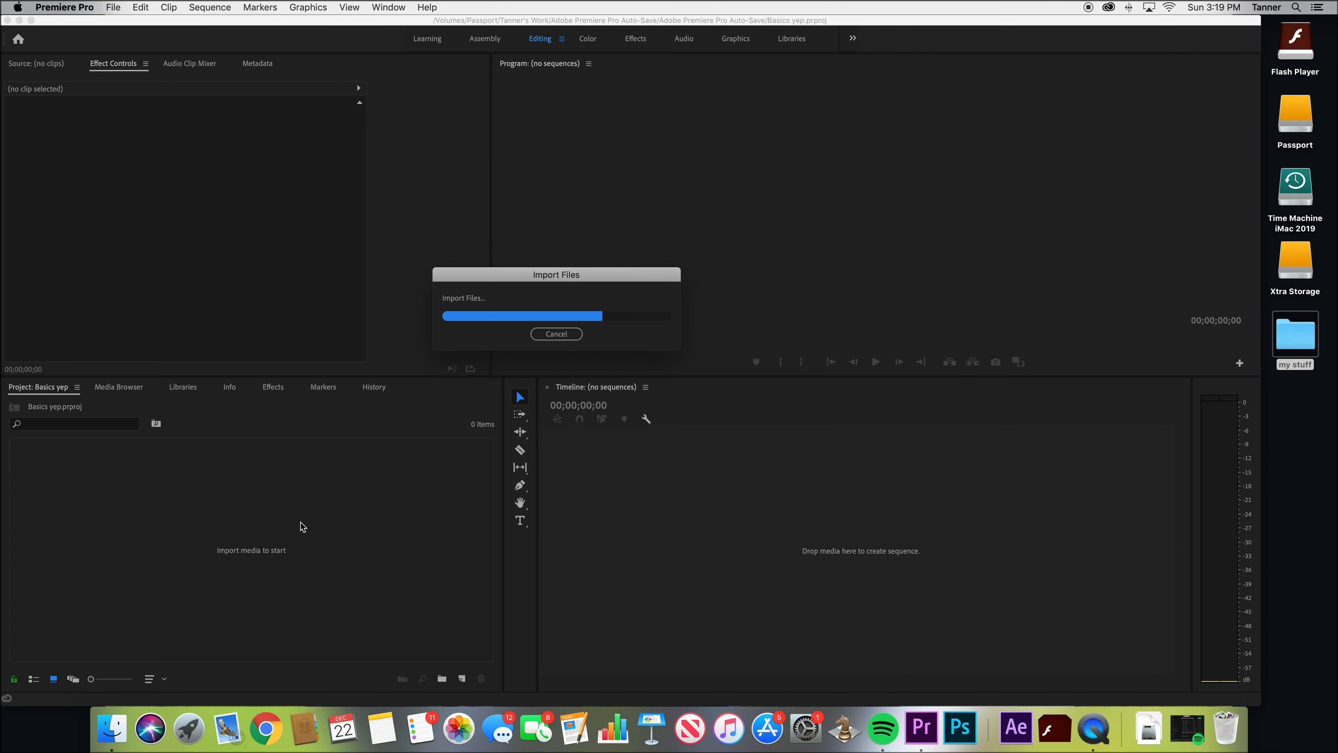
pyautogui.rightClick(373, 492)
pyautogui.click(273, 562)
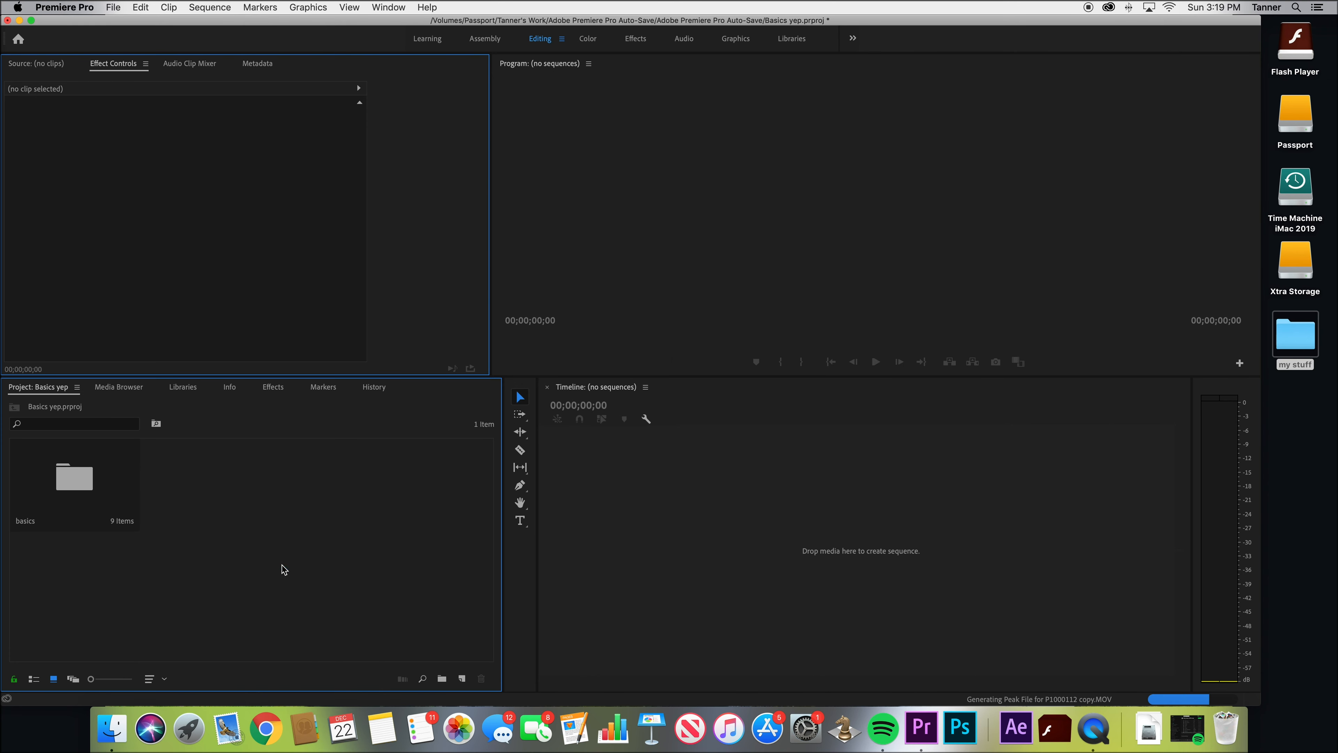
pyautogui.click(839, 231)
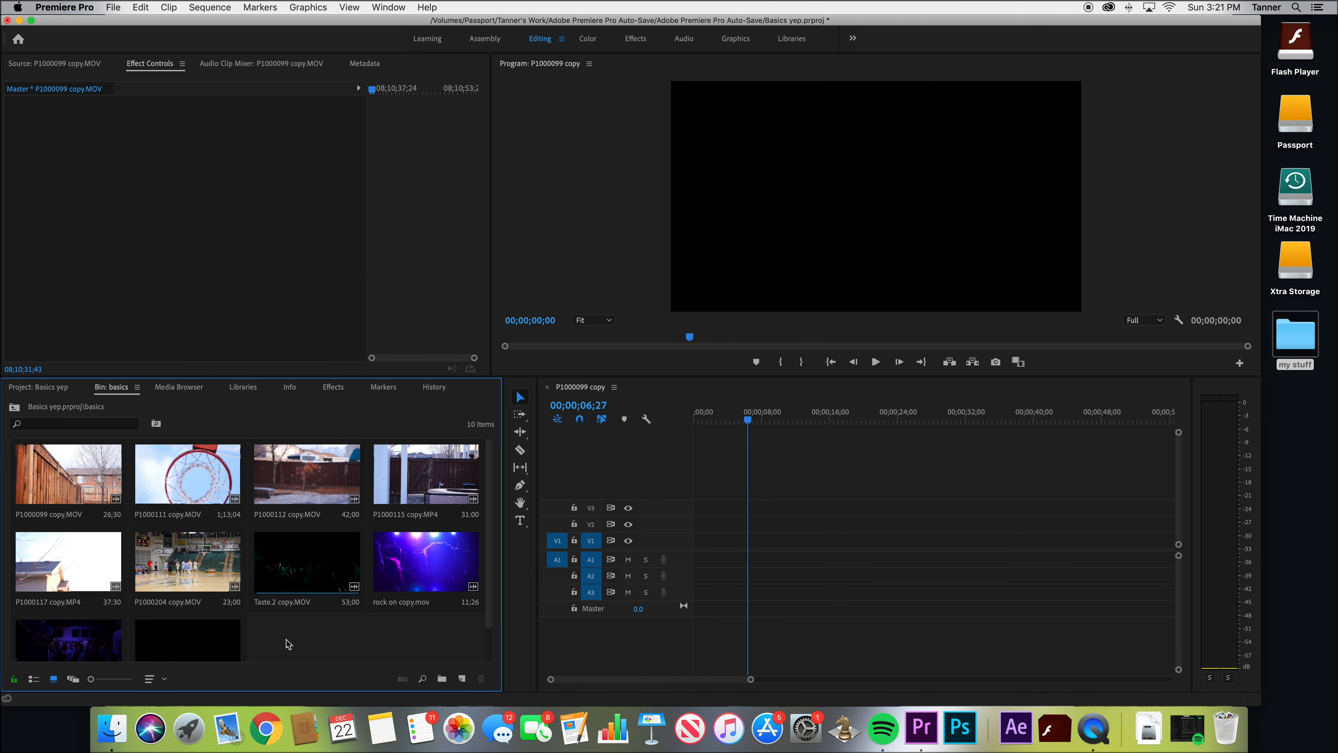
# View the basics bin and the project root in list view, including the expanded basics folder, and return both to icon view
pyautogui.click(34, 679)
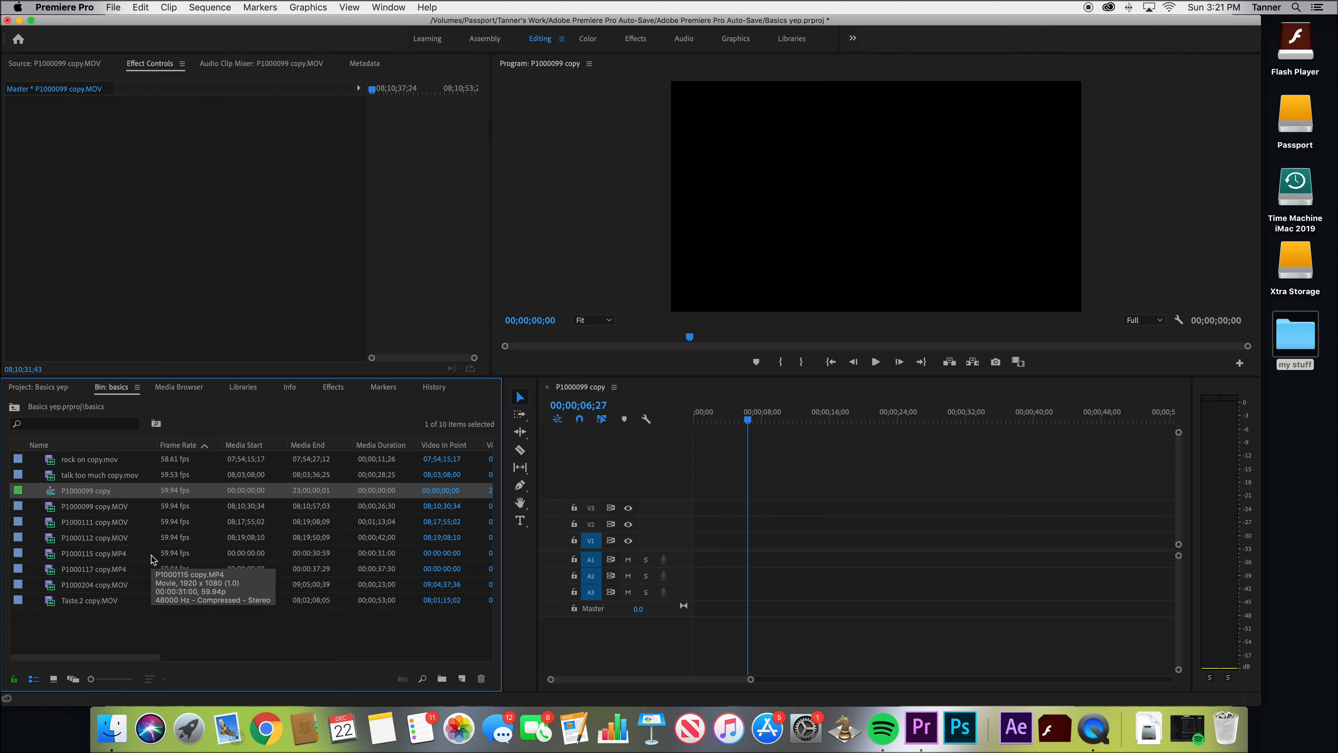
pyautogui.click(52, 392)
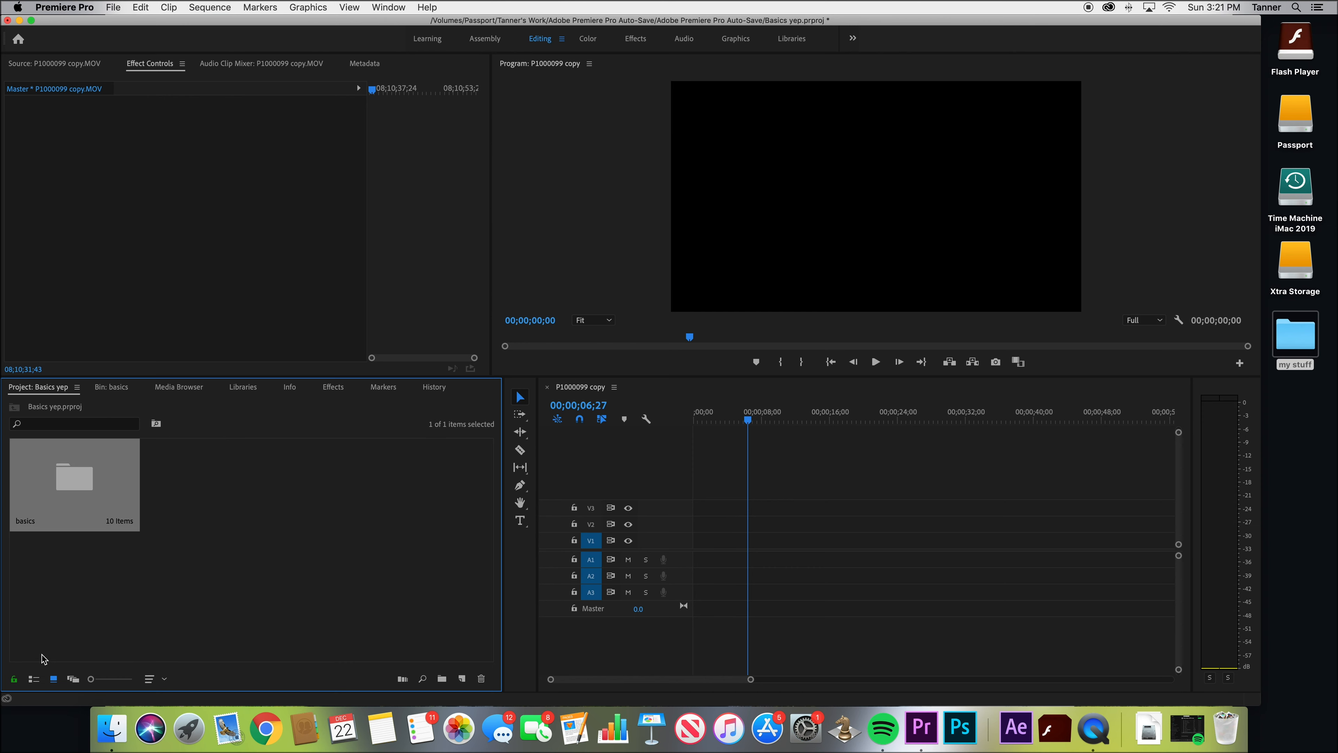
pyautogui.click(34, 678)
pyautogui.click(35, 460)
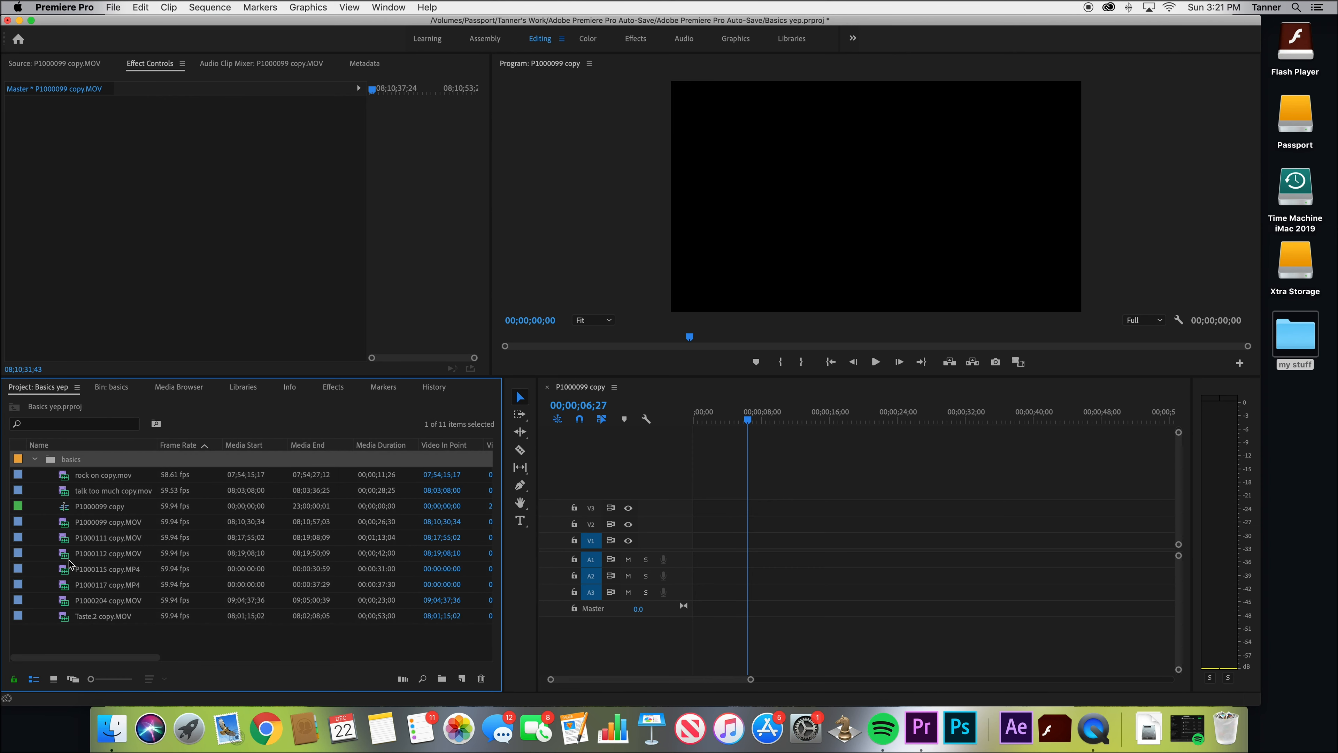
pyautogui.click(54, 679)
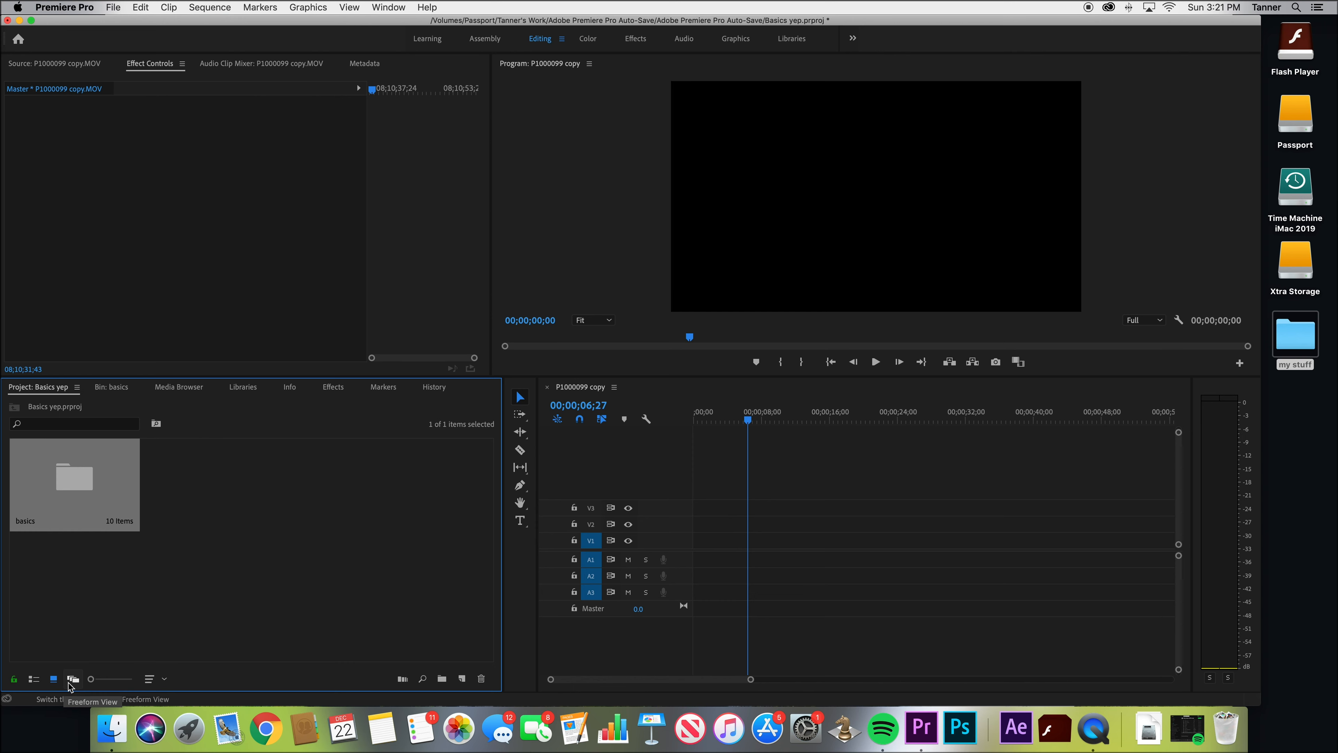
pyautogui.click(112, 388)
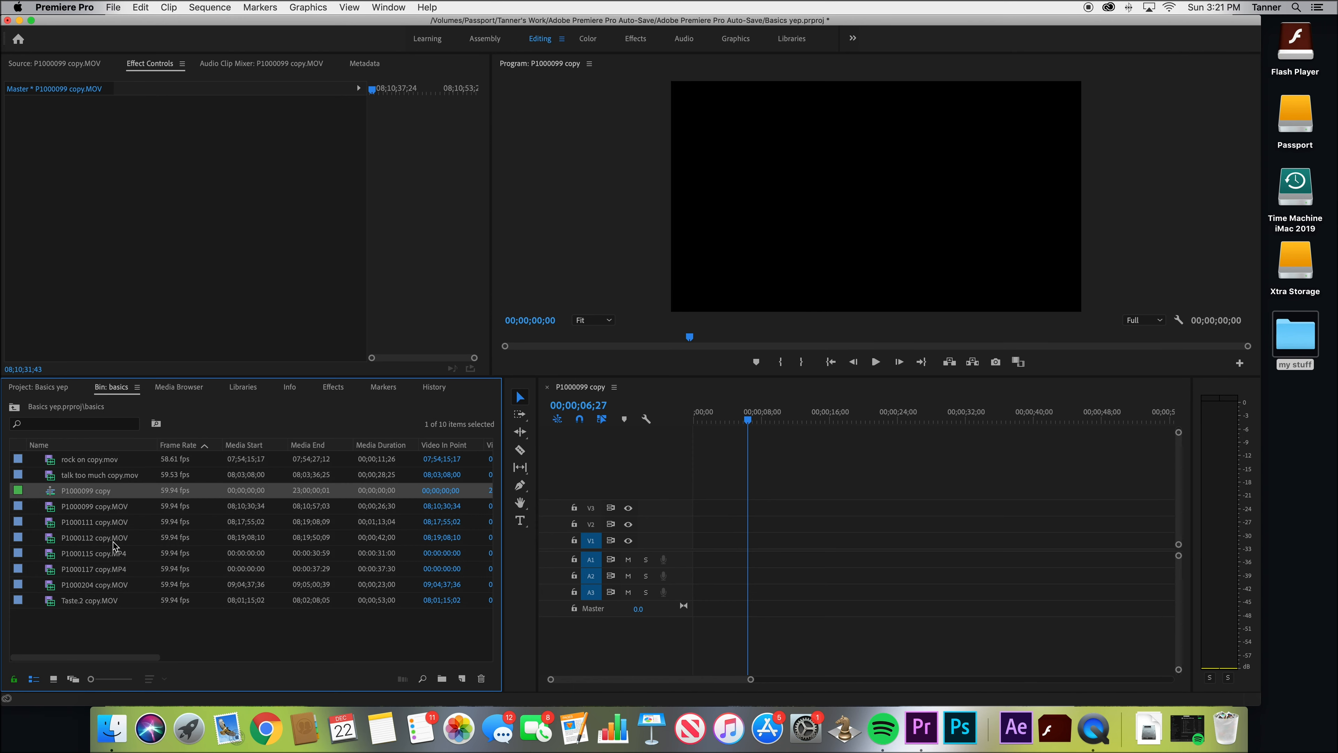
pyautogui.click(53, 679)
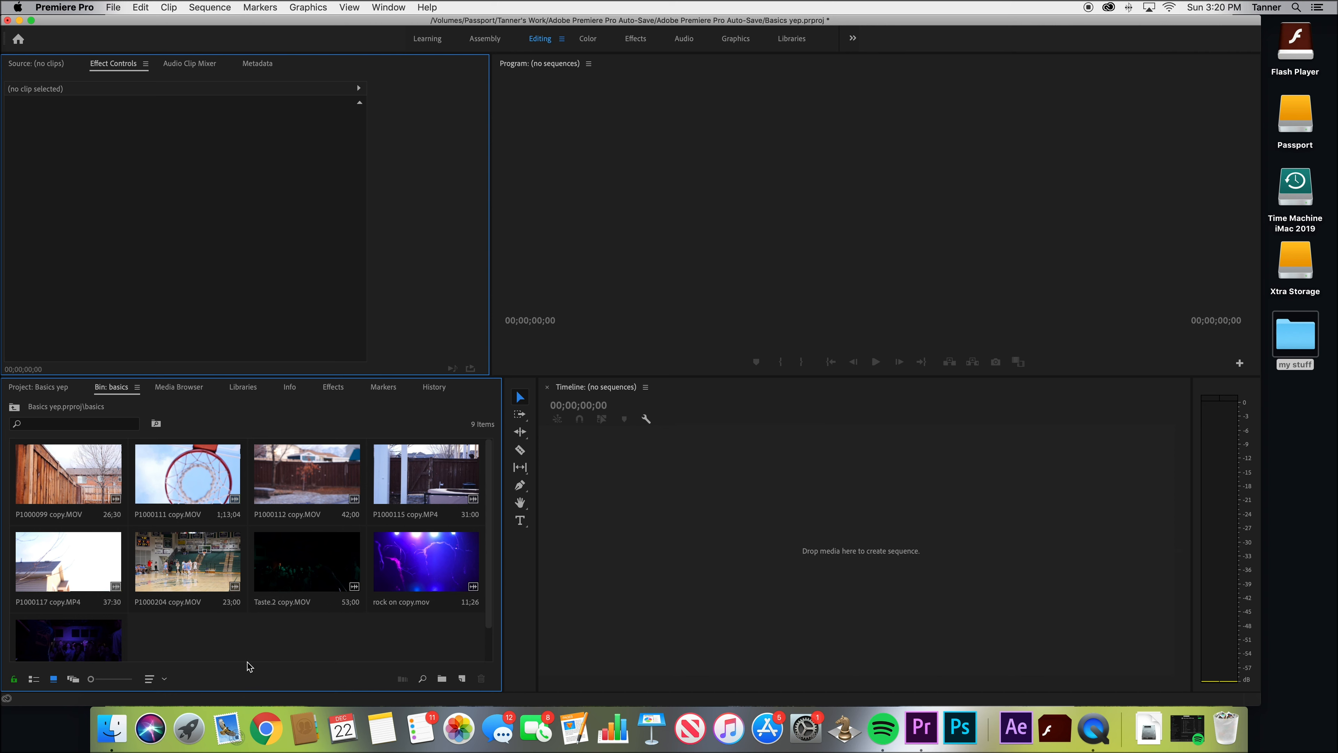
# Create a sequence from P1000099 copy.MOV and select its clip with the playhead at 00;00;06;27
pyautogui.moveTo(68, 468); pyautogui.dragTo(574, 553)
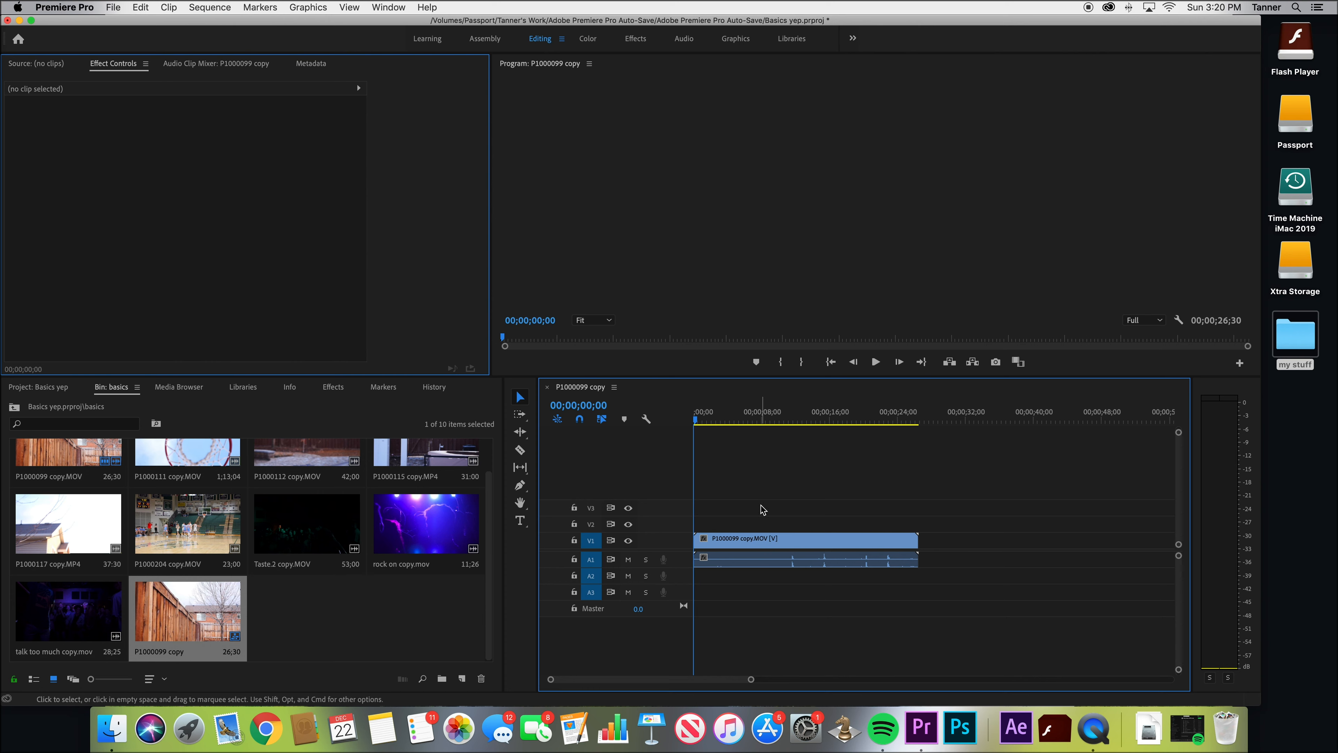
pyautogui.moveTo(706, 420); pyautogui.dragTo(747, 430)
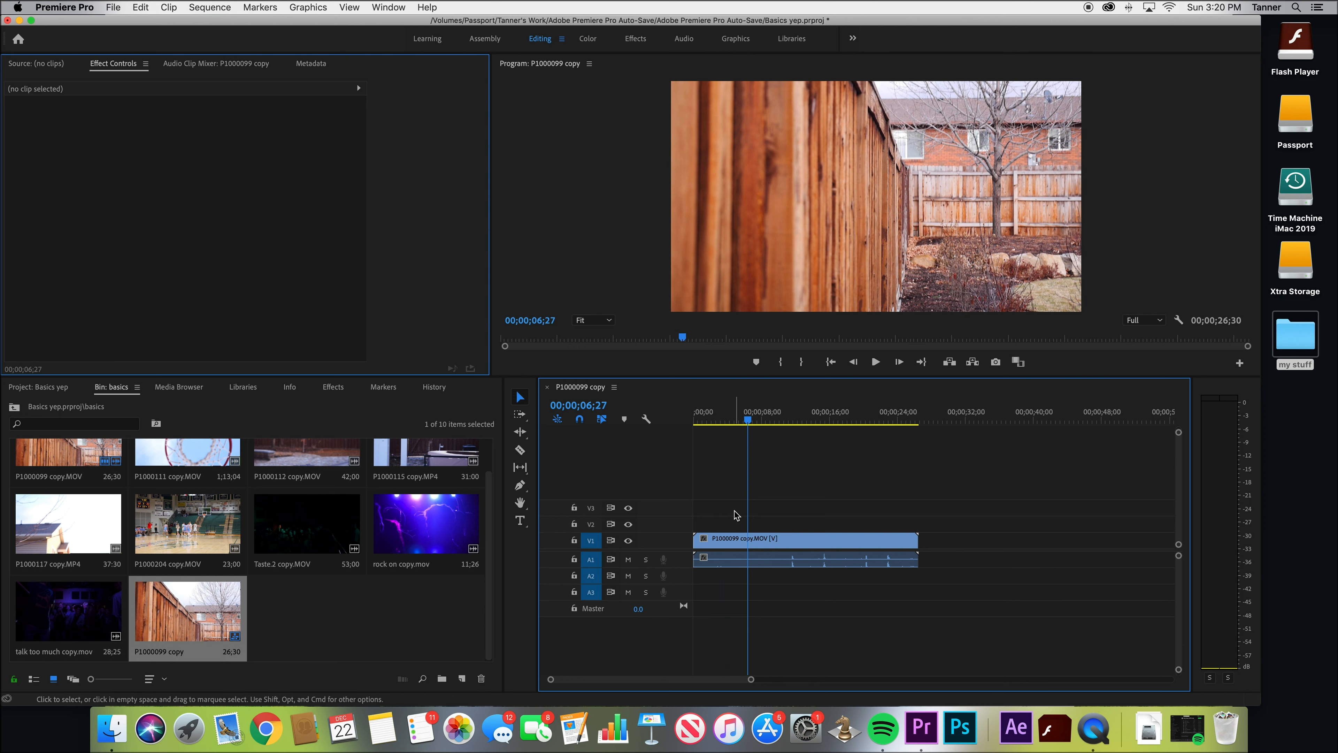
pyautogui.click(750, 540)
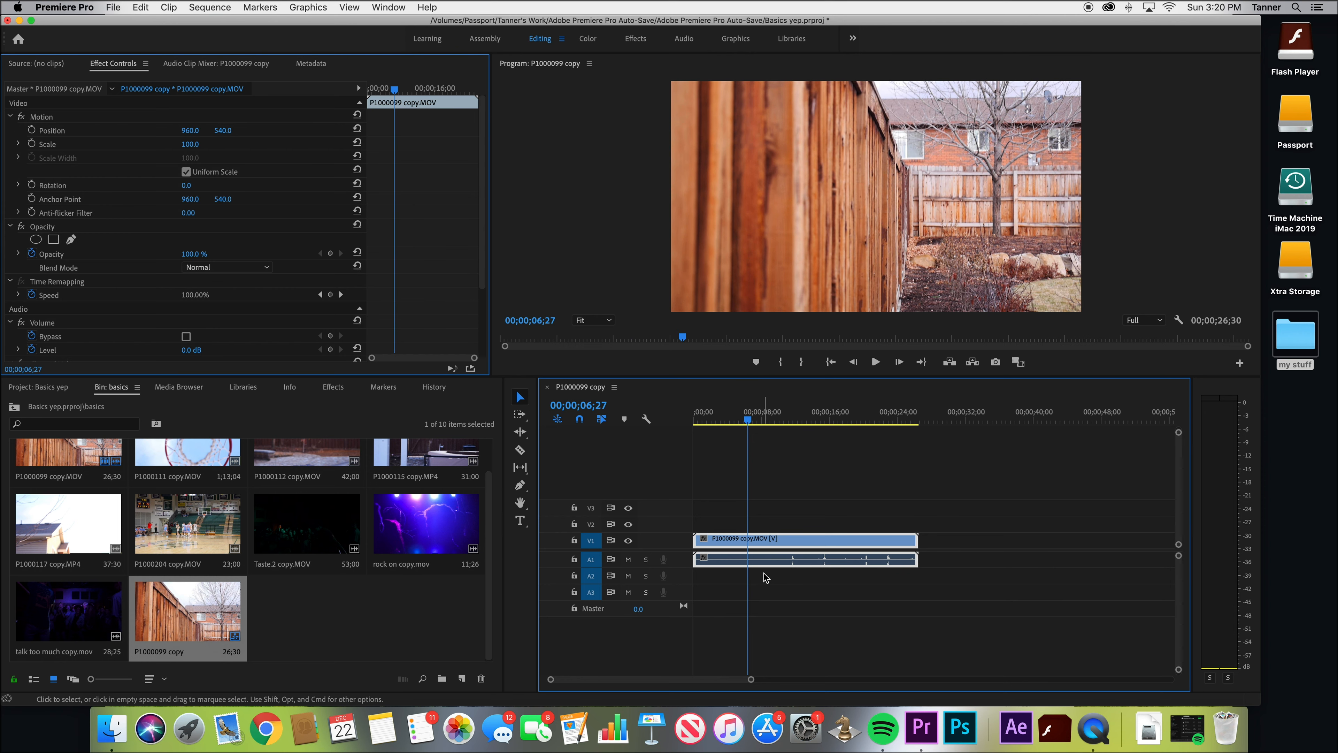
# Trim the end of the P1000099 copy.MOV clip to about 00;00;25;30 and unlink its video from its audio
pyautogui.moveTo(916, 540); pyautogui.dragTo(945, 539)
pyautogui.moveTo(840, 541); pyautogui.dragTo(792, 543)
pyautogui.rightClick(794, 542)
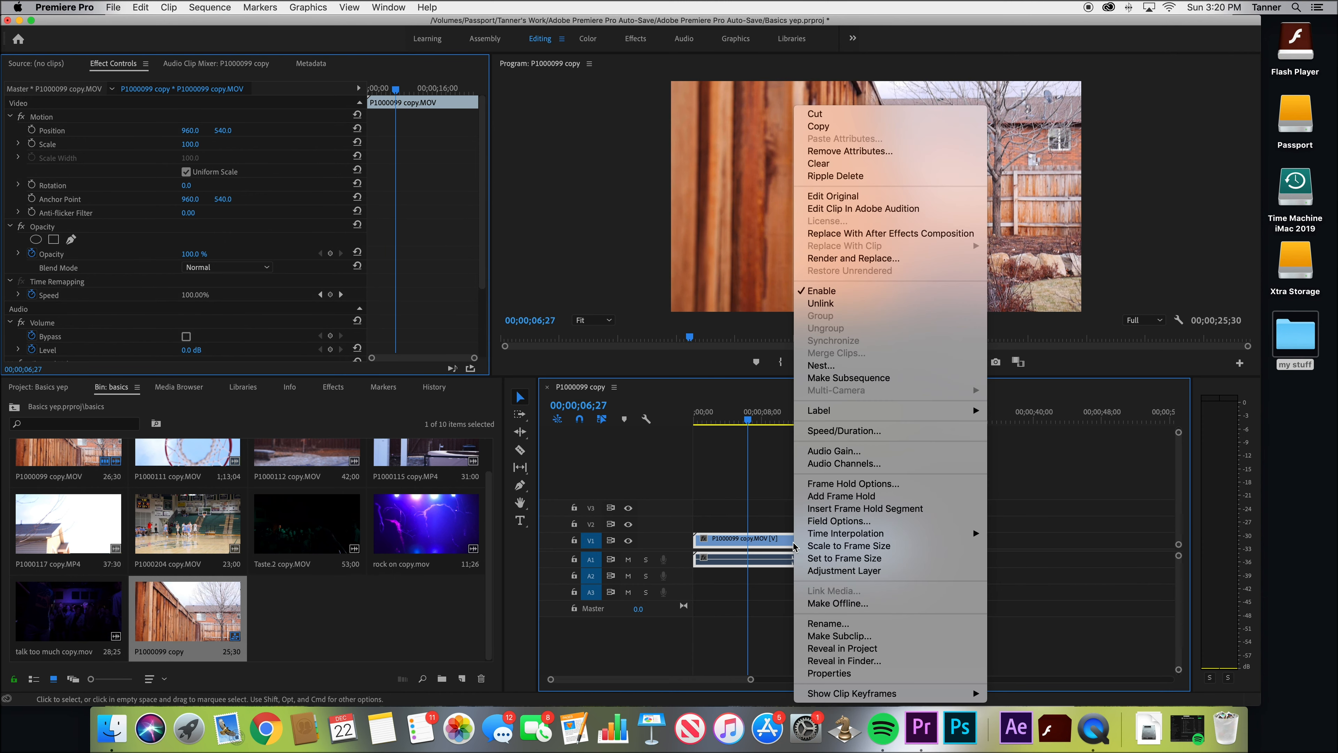
pyautogui.click(833, 303)
pyautogui.click(766, 514)
pyautogui.moveTo(910, 539); pyautogui.dragTo(873, 539)
pyautogui.moveTo(872, 540); pyautogui.dragTo(906, 542)
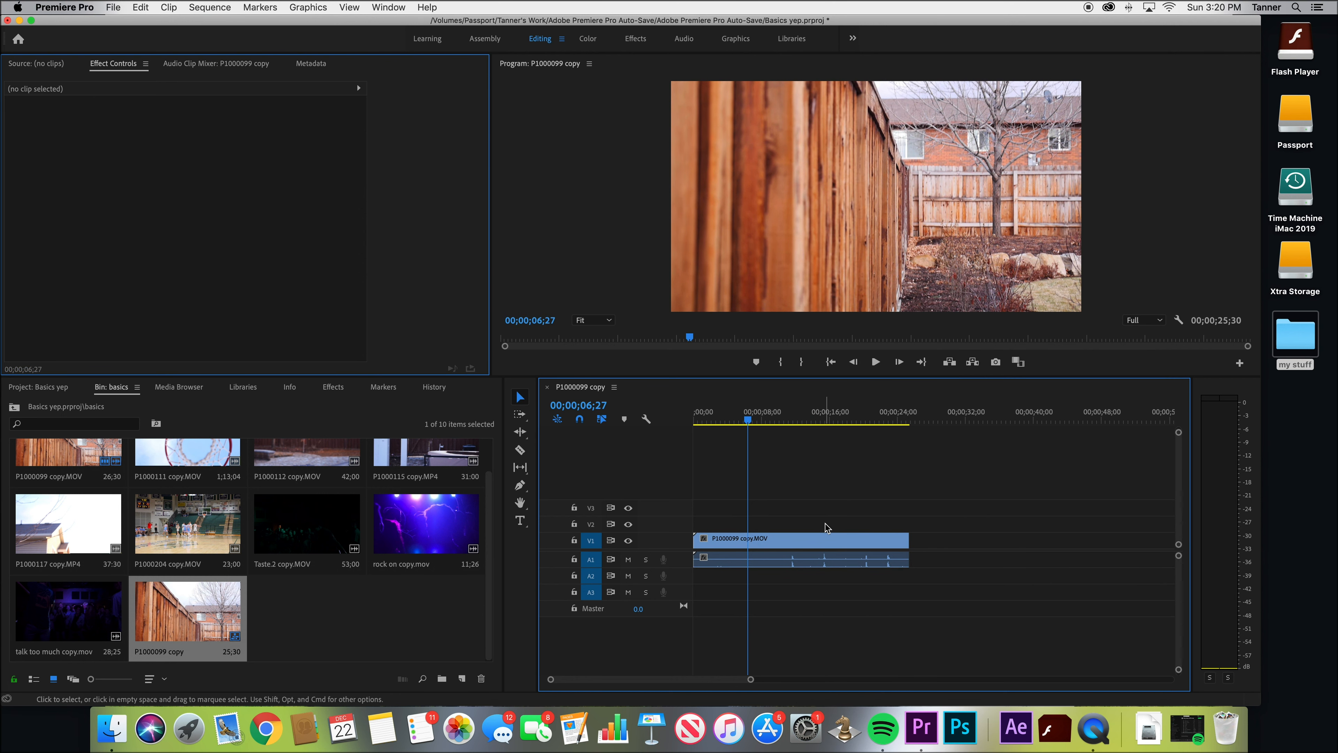
# Delete both the video and the audio of P1000099 copy.MOV from the timeline
pyautogui.moveTo(832, 559)
pyautogui.mouseDown()
pyautogui.moveTo(860, 560)
pyautogui.moveTo(834, 560)
pyautogui.mouseUp()
pyautogui.moveTo(831, 501); pyautogui.dragTo(774, 616)
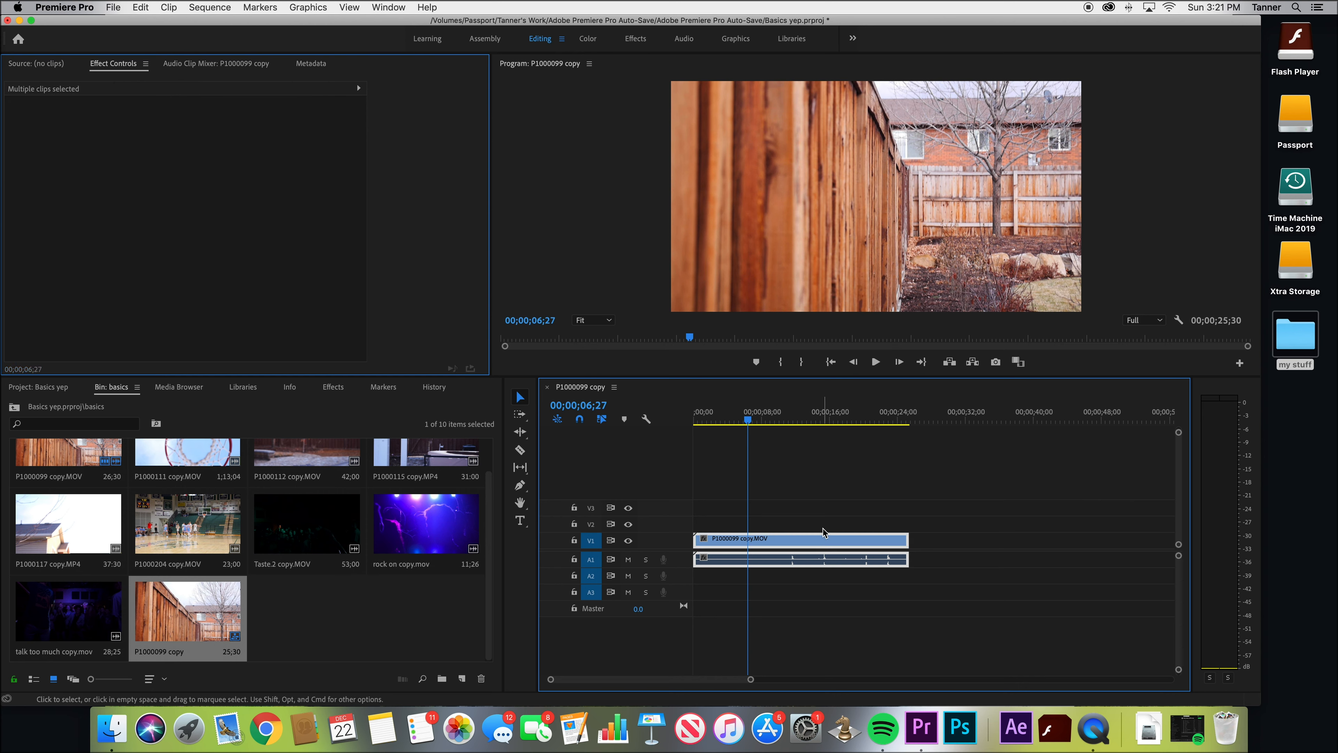
pyautogui.press('Delete')
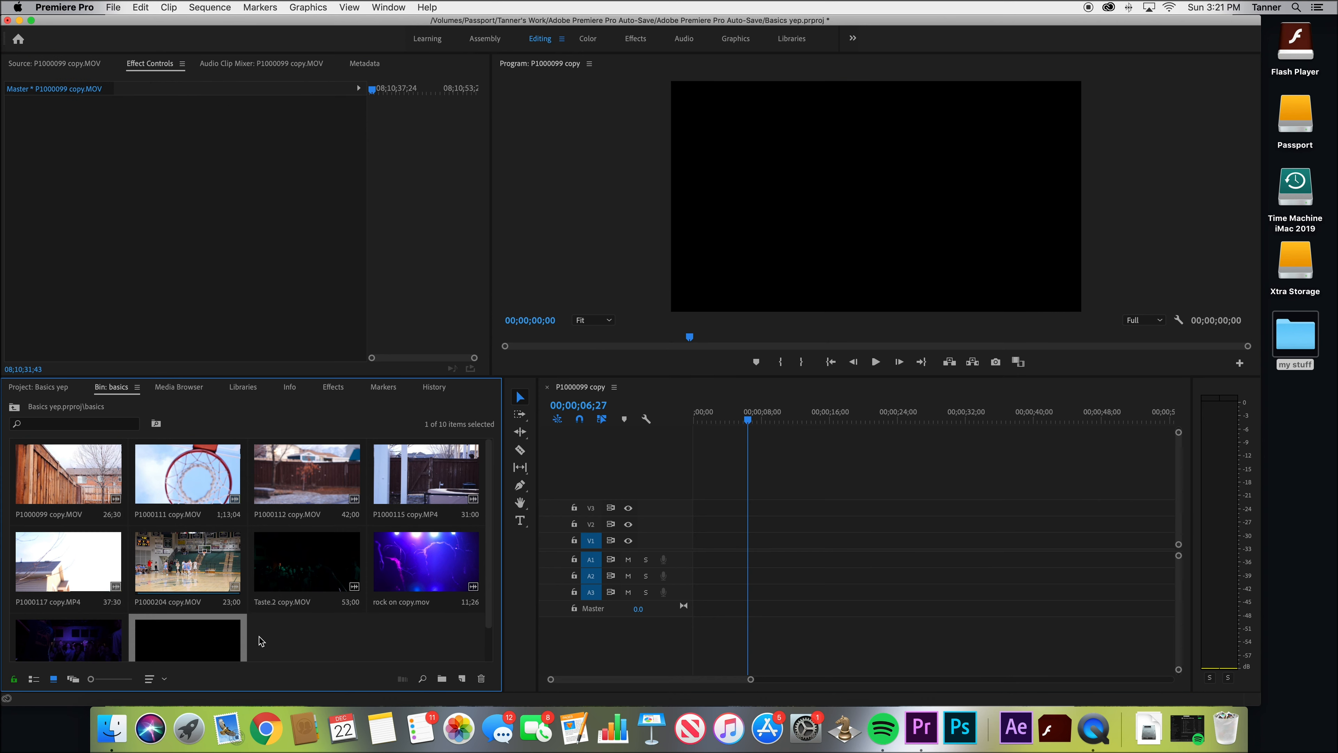
# Open P1000099 copy.MOV in the Source monitor, place only its video on V1, and delete that clip
pyautogui.doubleClick(95, 480)
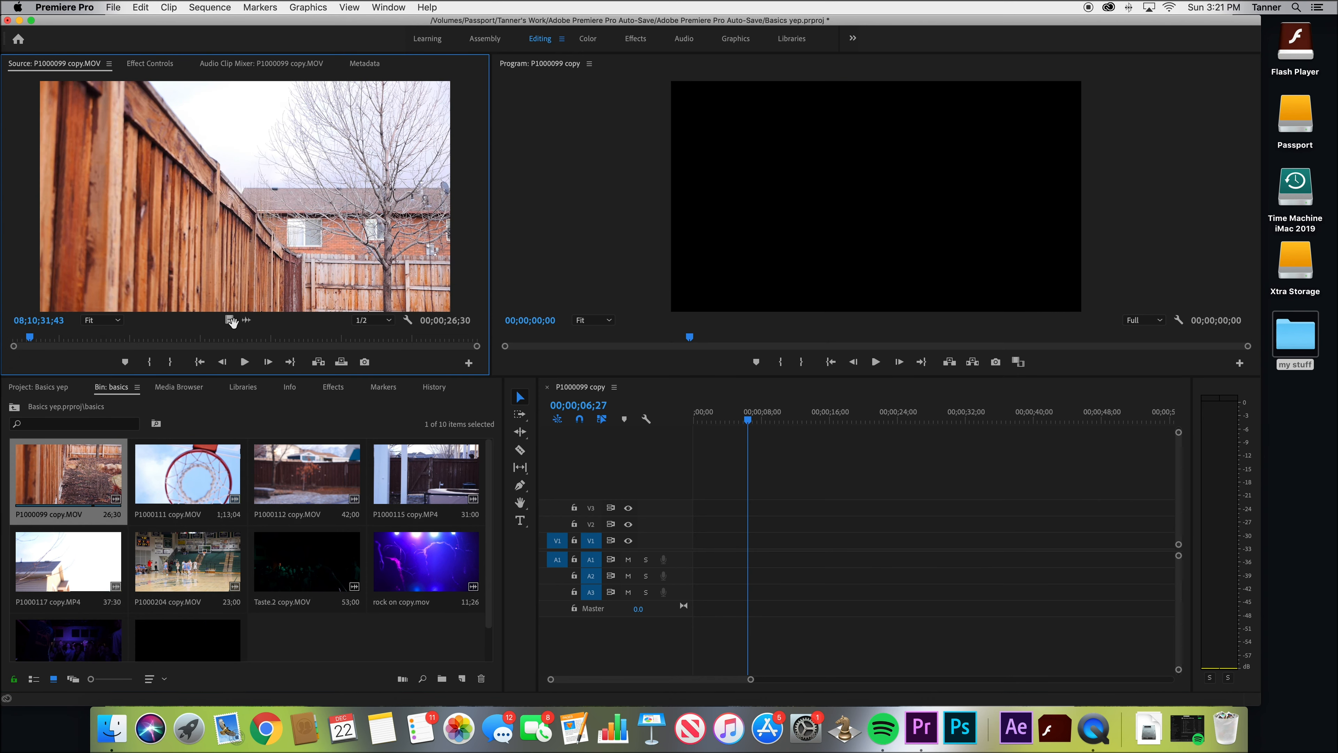
pyautogui.moveTo(229, 319); pyautogui.dragTo(817, 530)
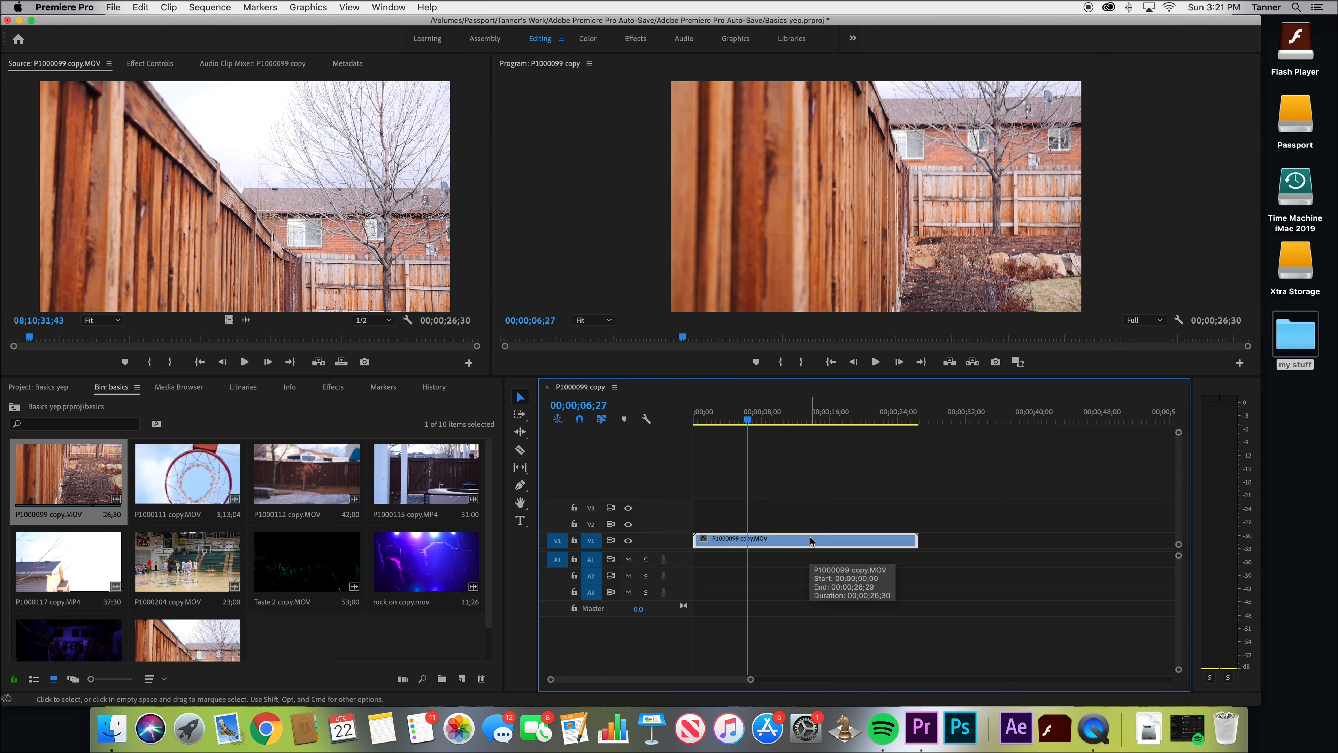
pyautogui.press('Delete')
# Preview only the audio of P1000099 copy.MOV on track A1 from 00;00;23;49, and undo its placement
pyautogui.moveTo(246, 320); pyautogui.dragTo(685, 560)
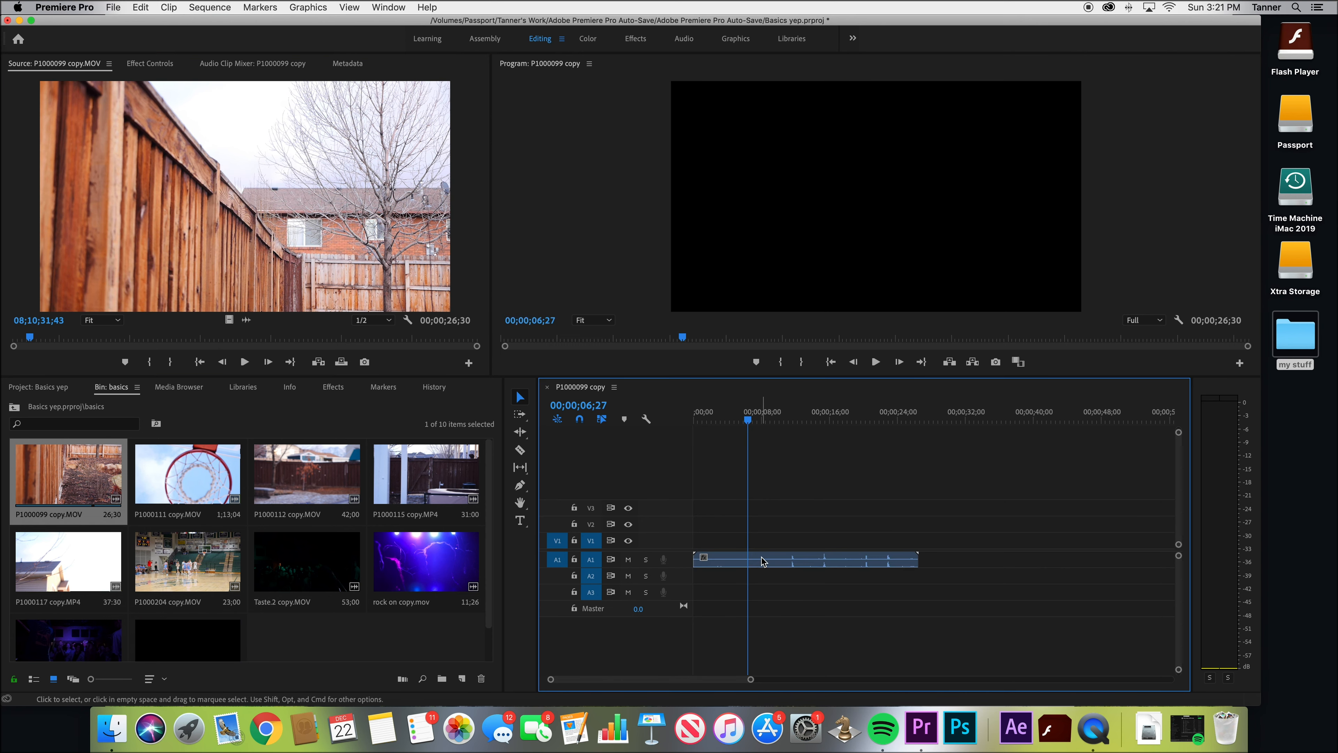
pyautogui.moveTo(748, 419); pyautogui.dragTo(898, 444)
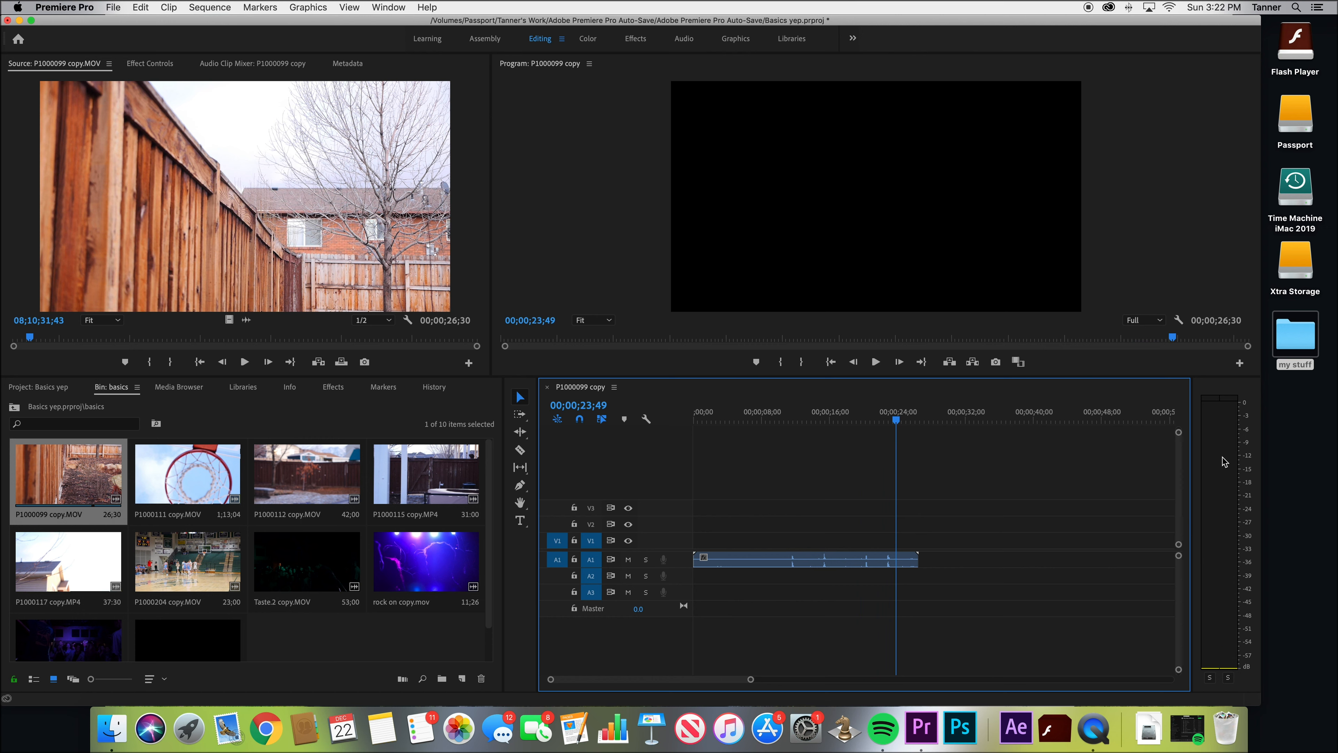
pyautogui.press('space')
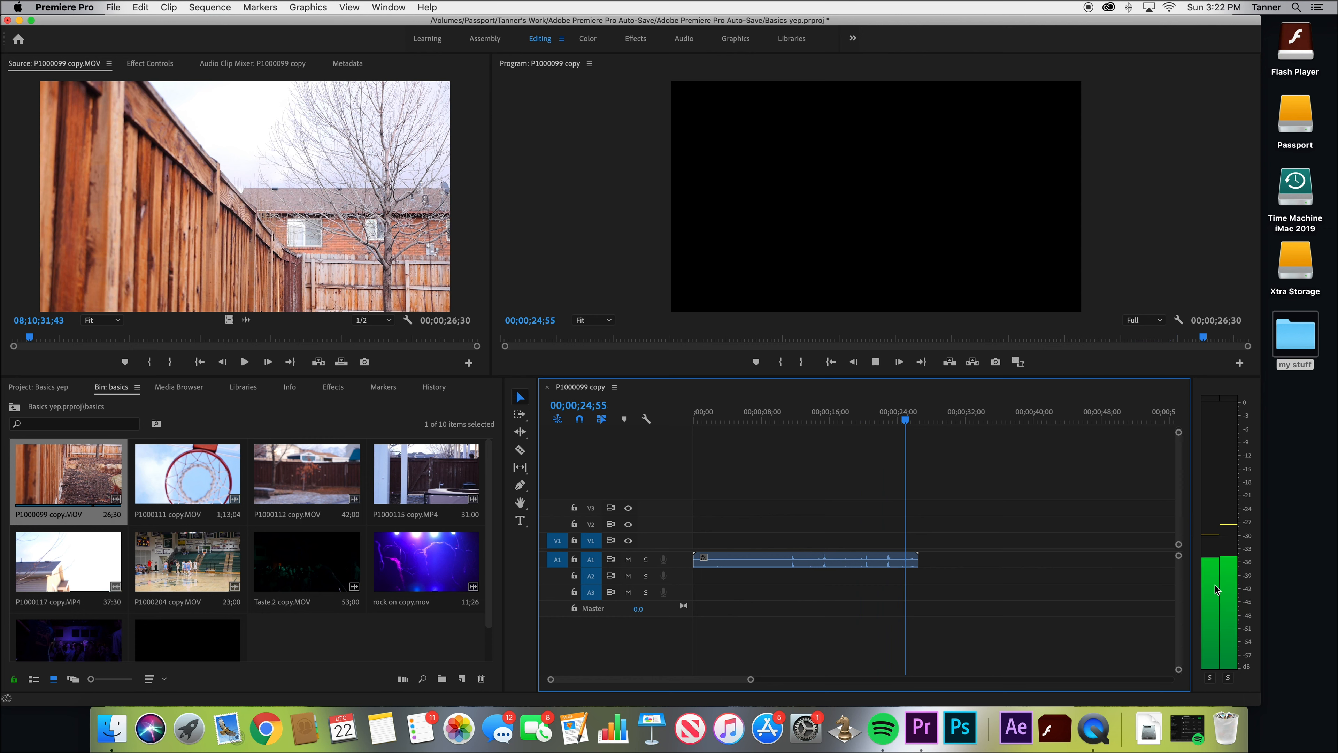
pyautogui.press('super+z')
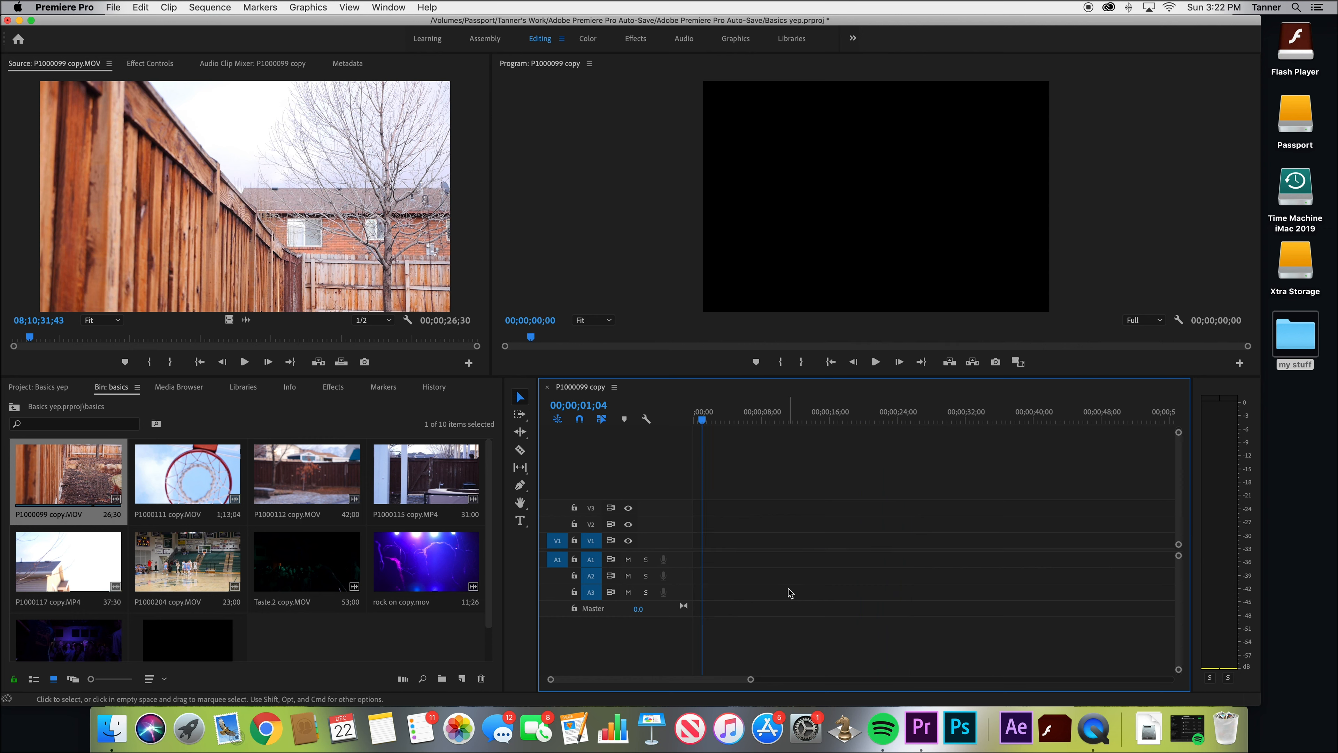
# Add P1000099 copy.MOV at the start of the timeline, keeping the existing sequence settings, and reduce the clip's scale
pyautogui.moveTo(69, 473); pyautogui.dragTo(685, 543)
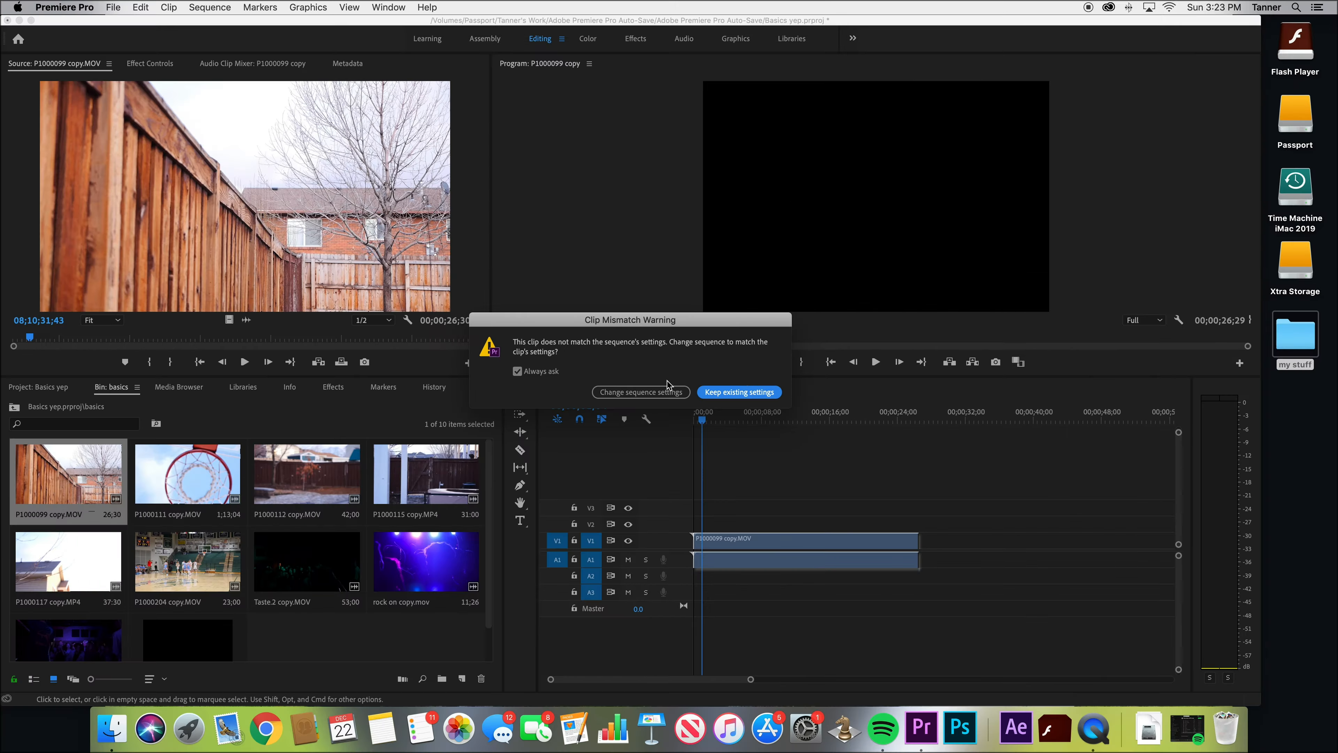
pyautogui.click(891, 426)
pyautogui.click(896, 498)
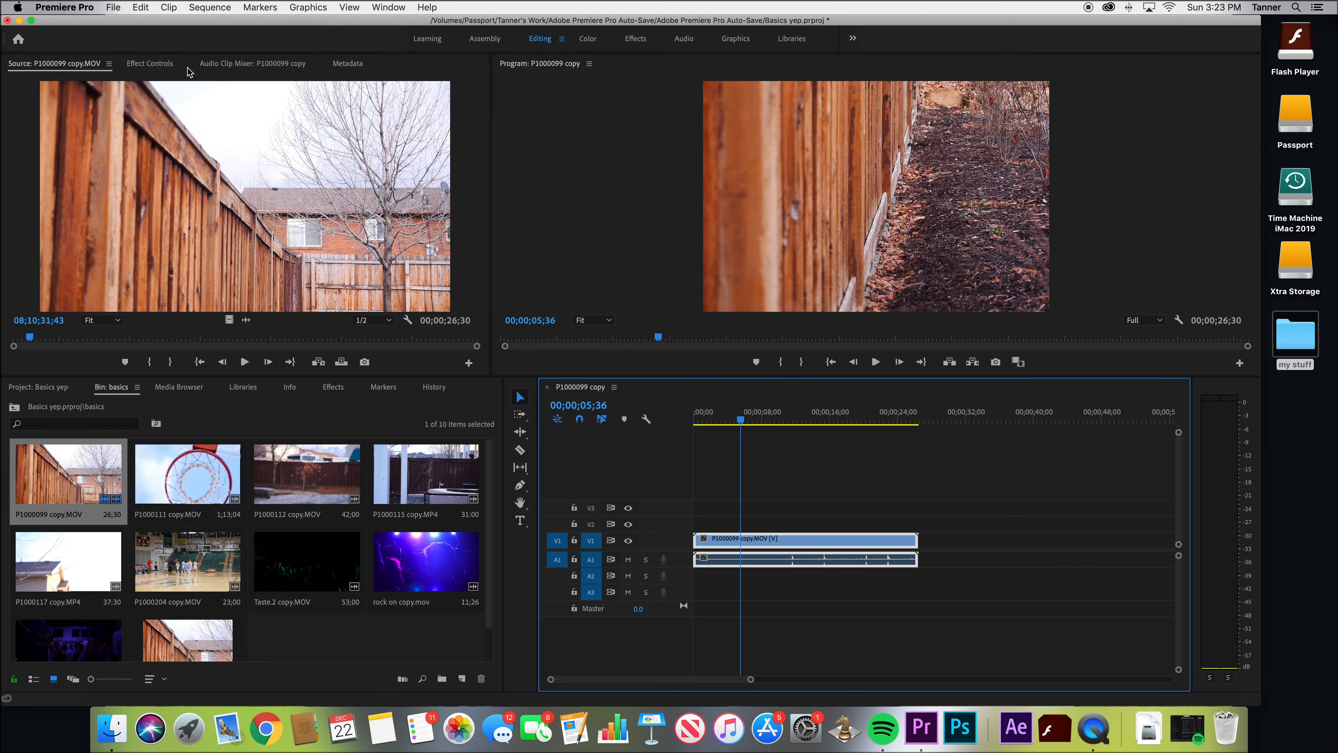
pyautogui.click(164, 65)
pyautogui.moveTo(189, 143); pyautogui.dragTo(161, 143)
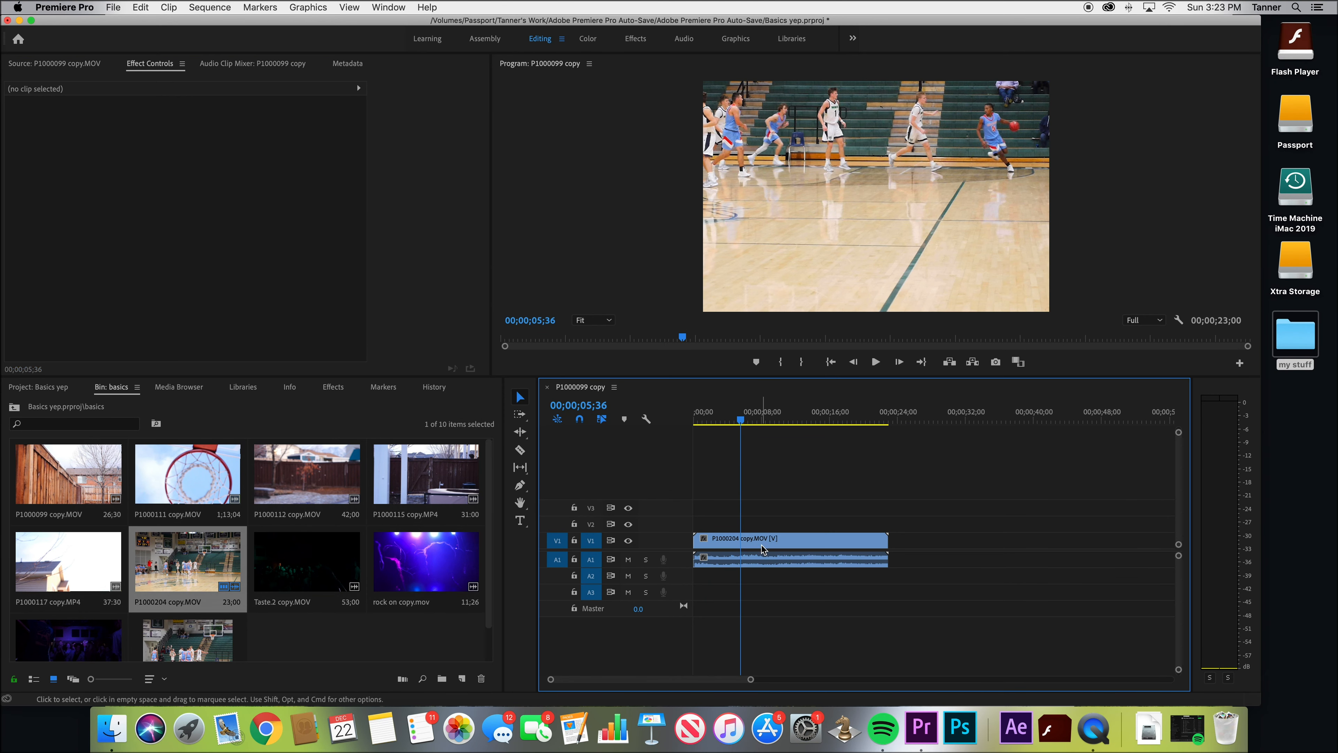
# Preview P1000204 copy.MOV in the Source monitor and add it at the sequence start, changing the sequence settings to match the clip
pyautogui.doubleClick(188, 559)
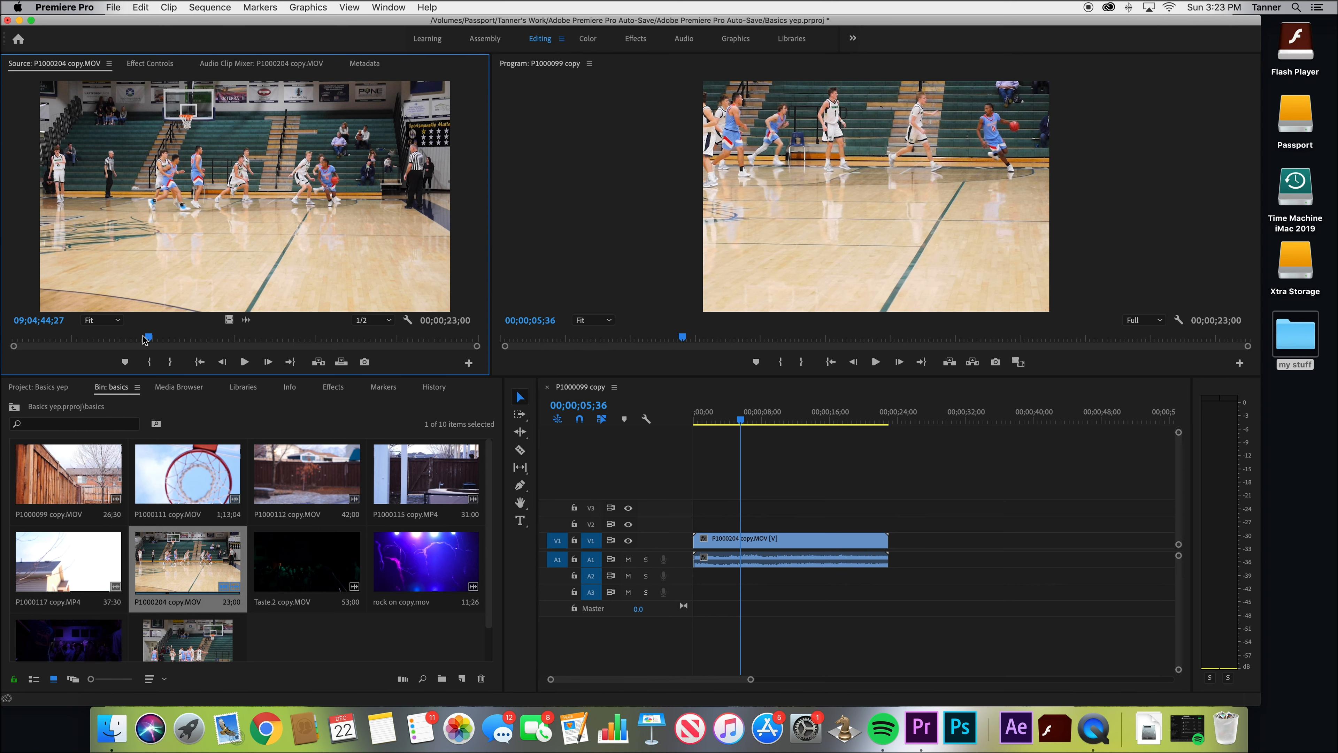
pyautogui.moveTo(144, 342); pyautogui.dragTo(123, 343)
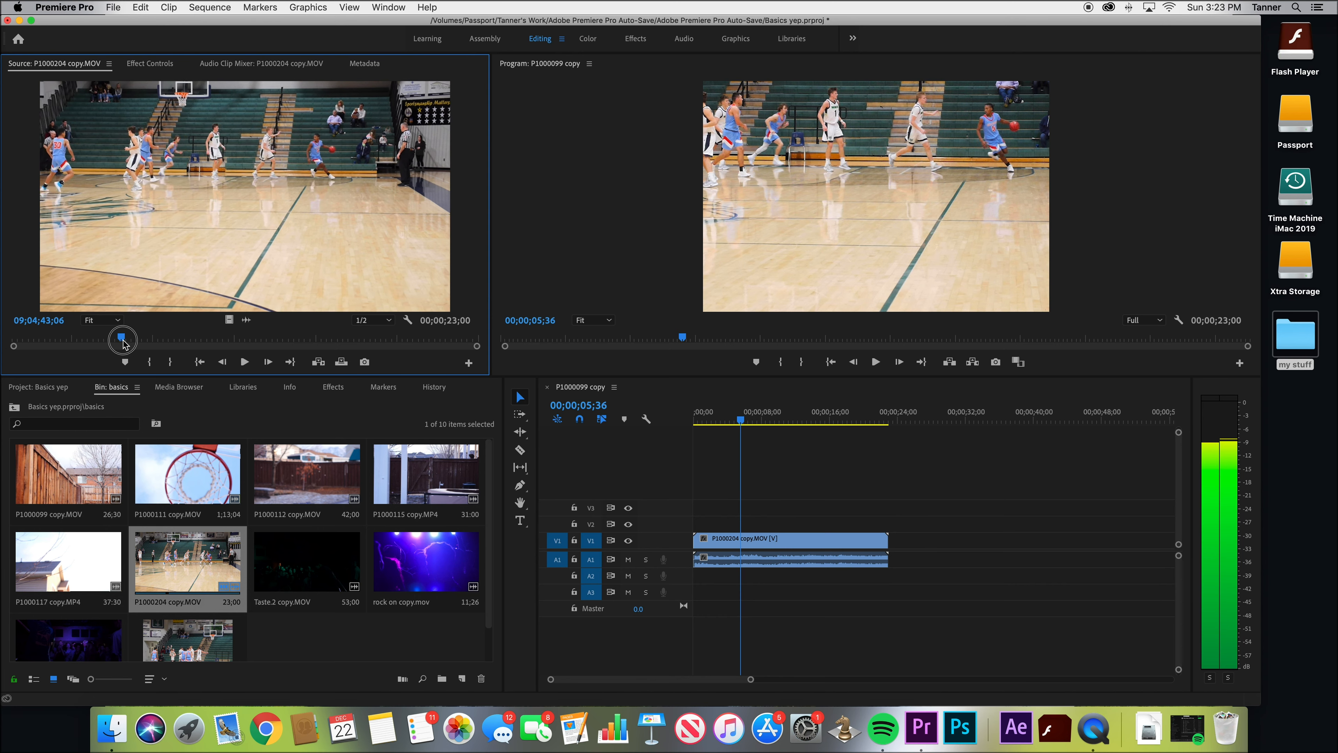
pyautogui.moveTo(188, 559); pyautogui.dragTo(701, 542)
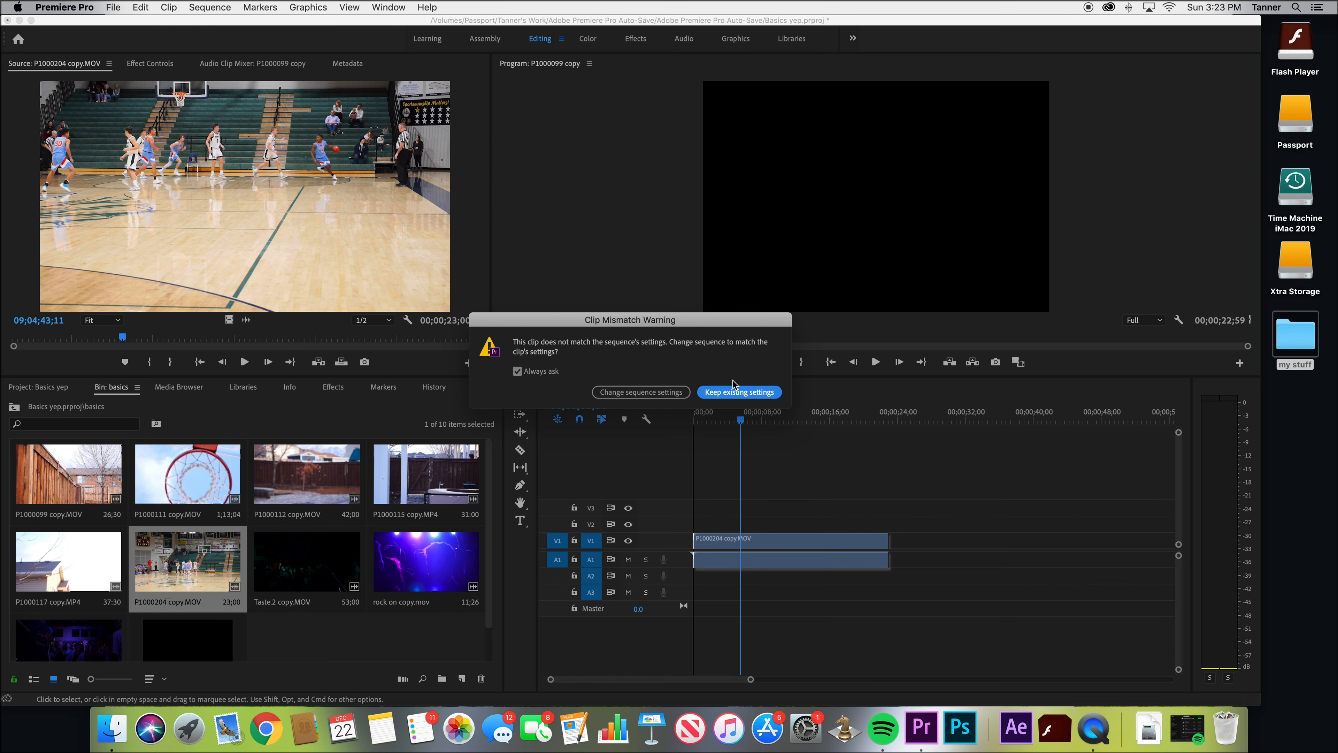
pyautogui.click(641, 391)
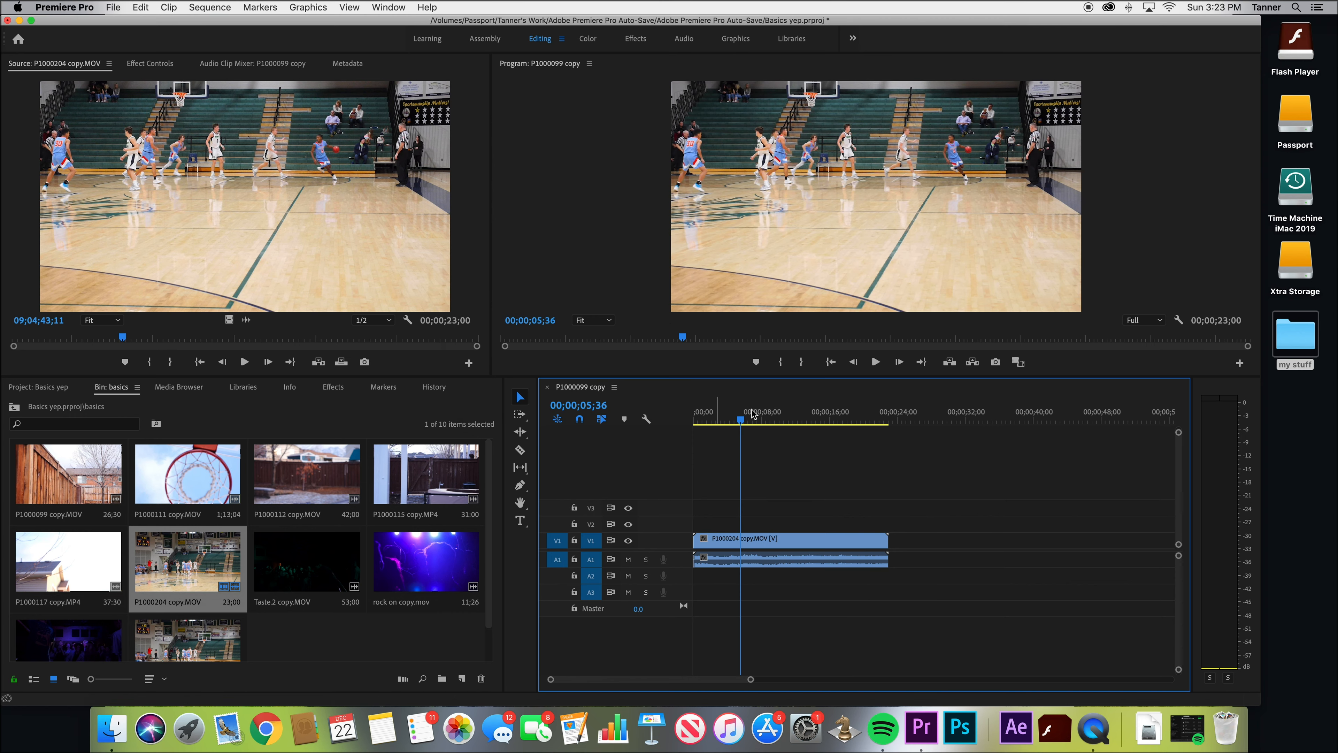
pyautogui.click(773, 414)
pyautogui.moveTo(775, 414); pyautogui.dragTo(748, 414)
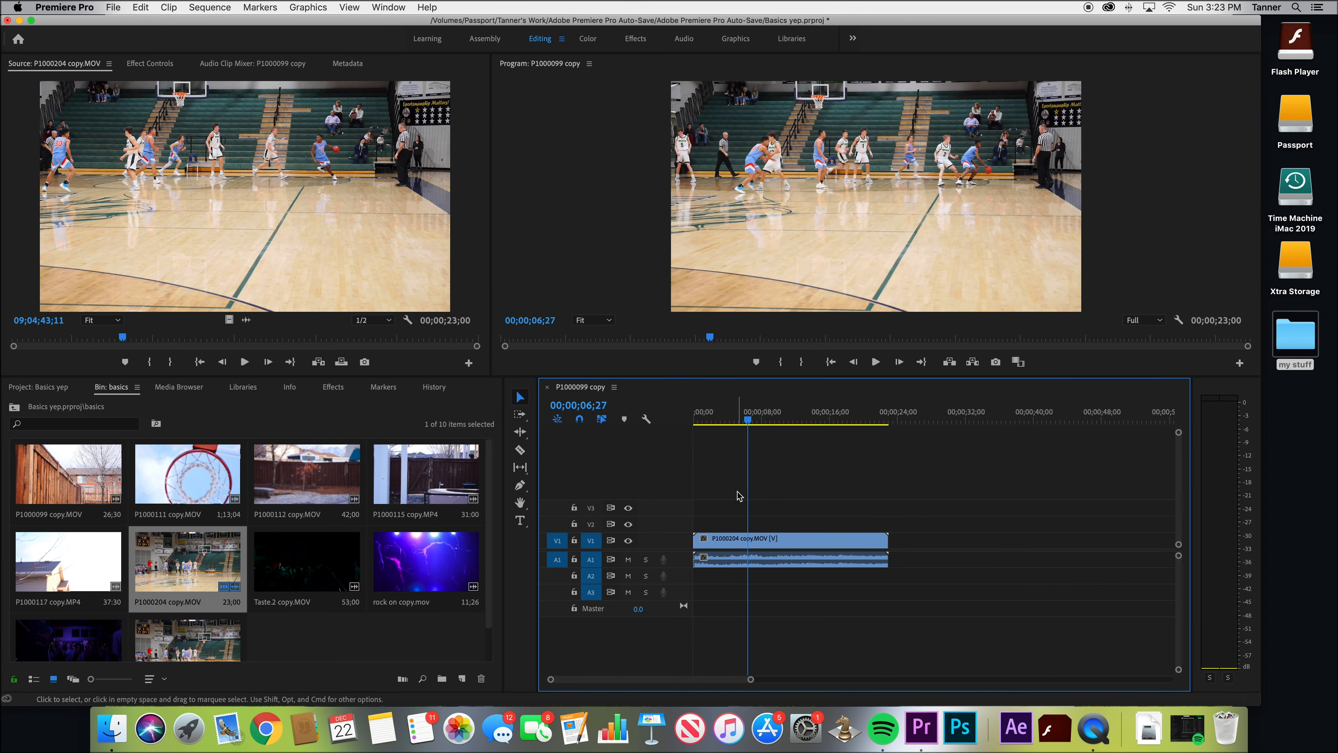
# Examine the sequence settings, including the timebase, the frame size and the available editing modes
pyautogui.click(210, 7)
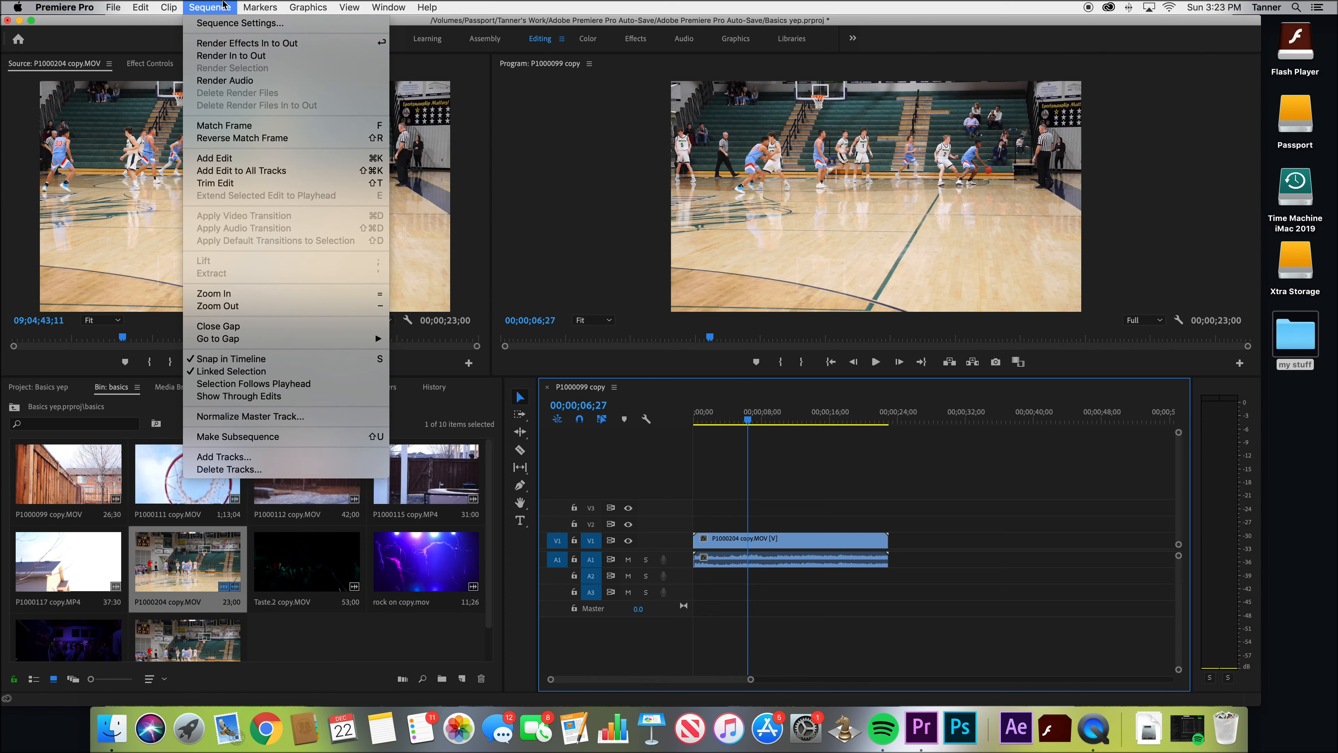
pyautogui.click(232, 26)
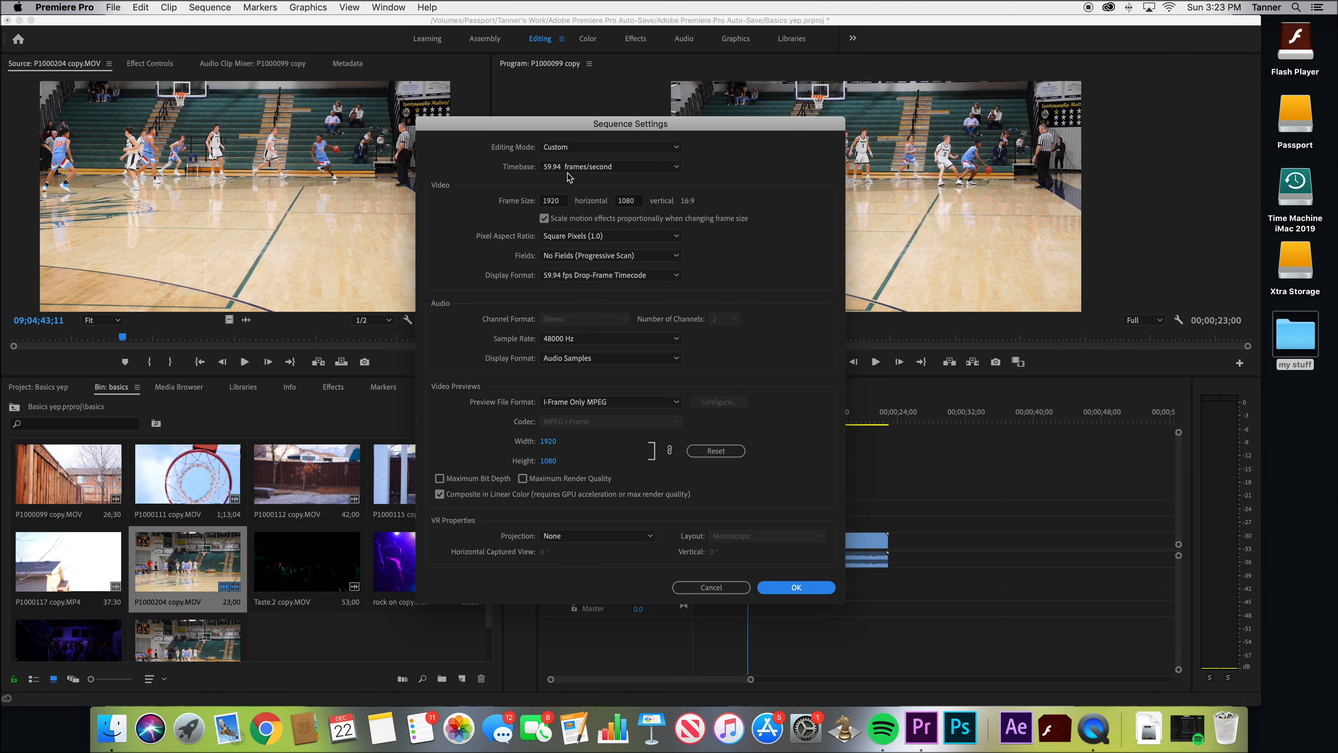
pyautogui.click(571, 174)
pyautogui.click(569, 175)
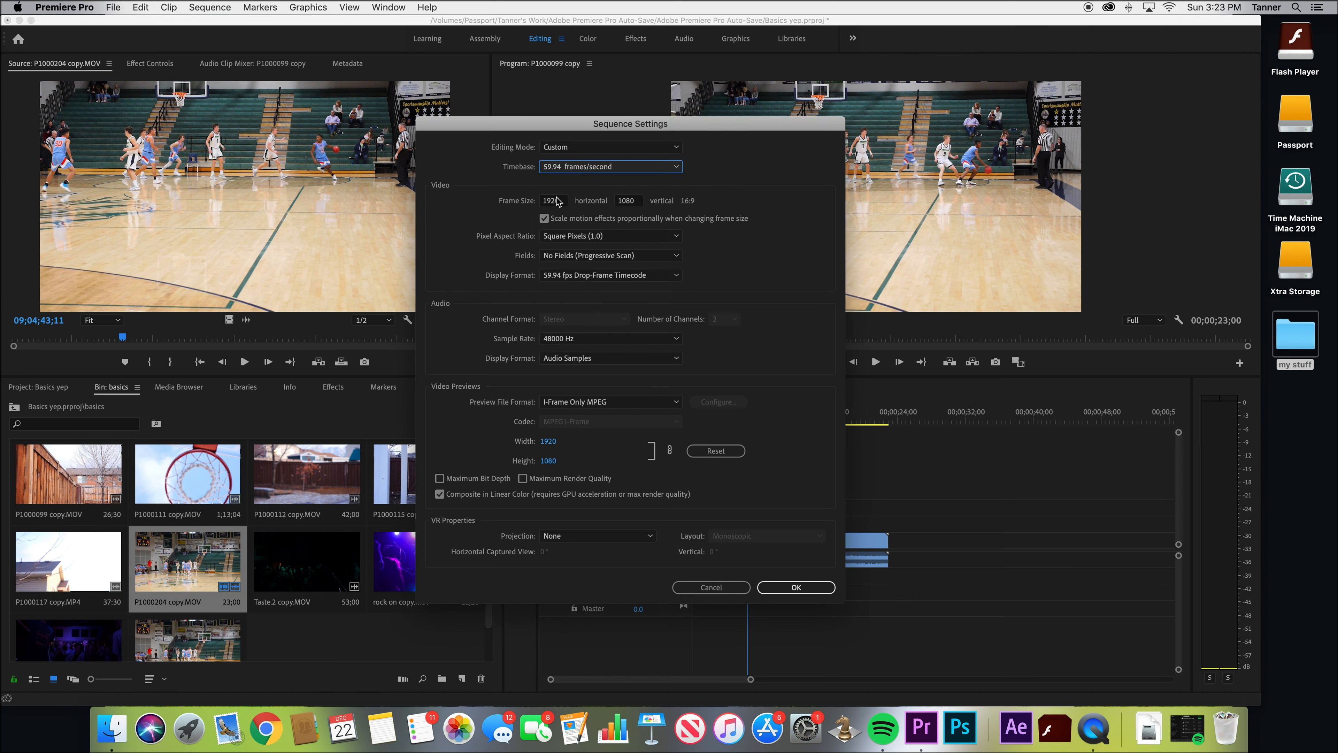
pyautogui.click(556, 200)
pyautogui.click(510, 197)
pyautogui.click(579, 147)
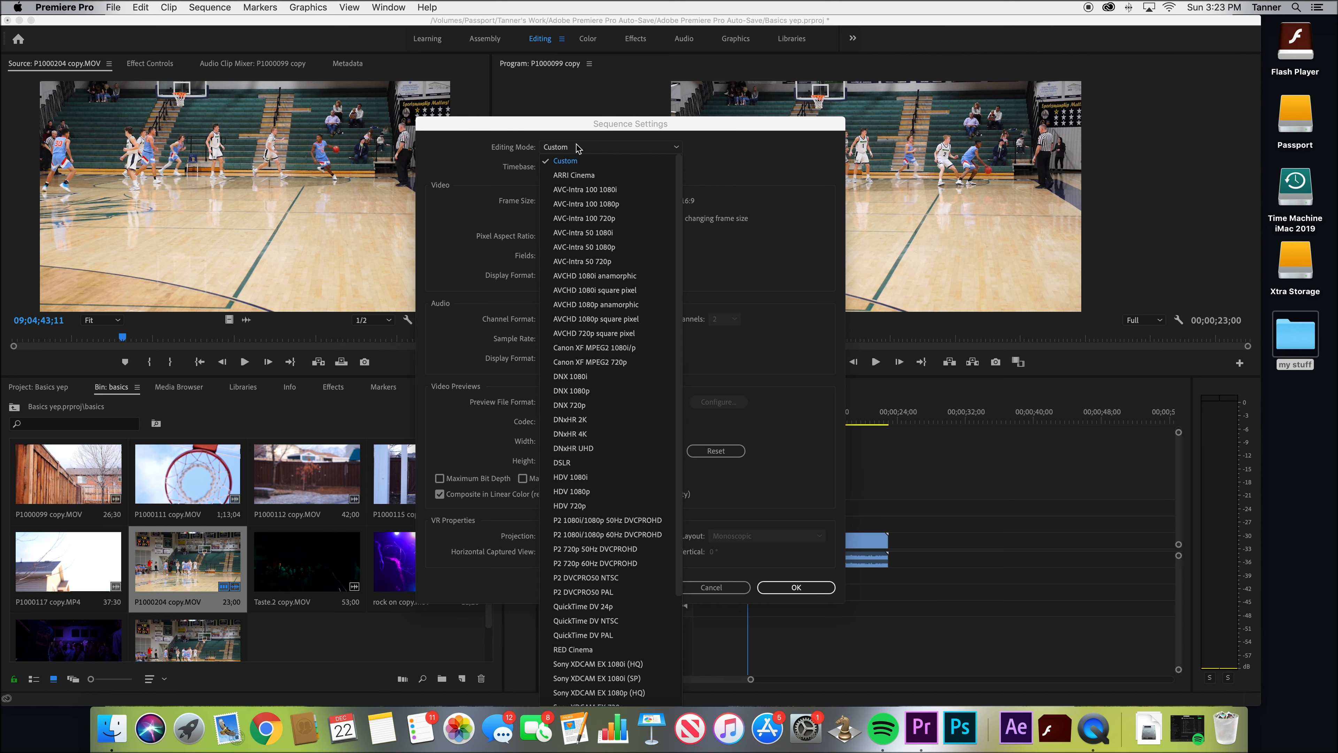
pyautogui.click(578, 147)
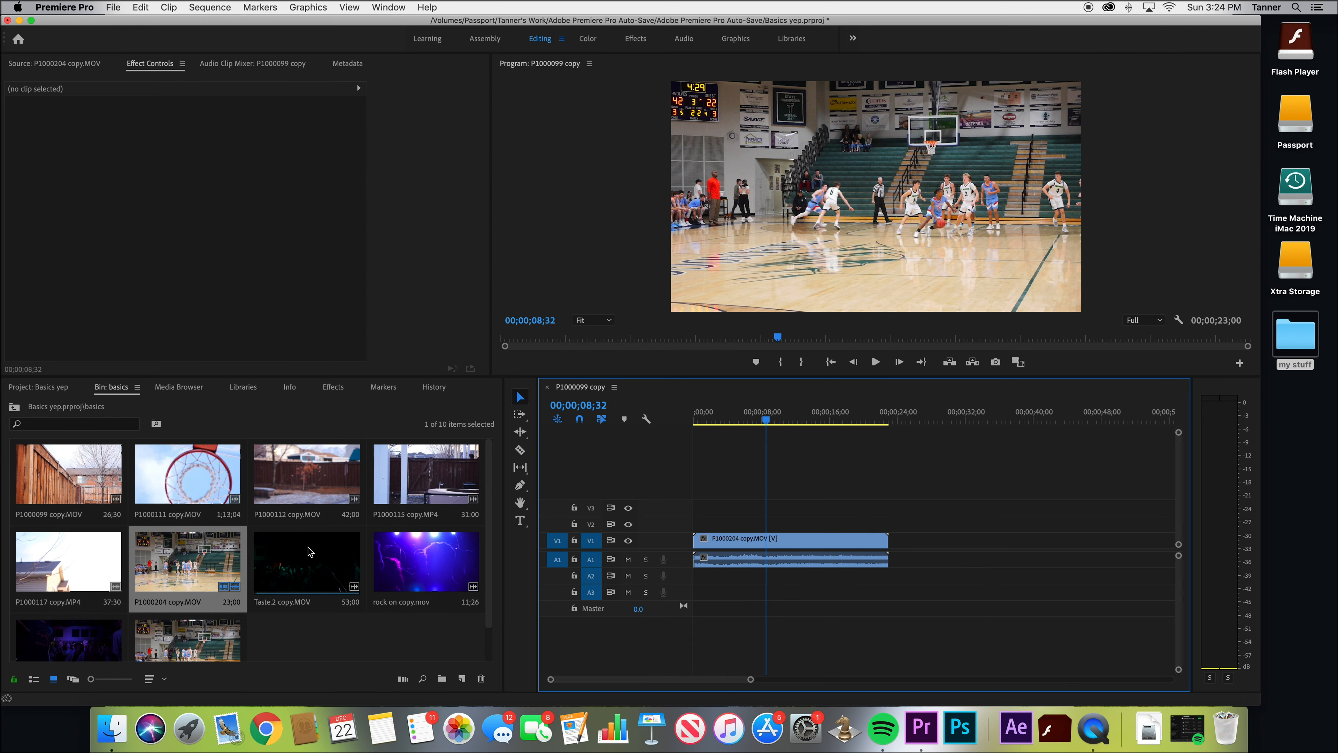
# Add Taste.2 copy.MOV above the existing clip about two seconds in, and move its video to V4 and its audio to A4
pyautogui.moveTo(307, 560); pyautogui.dragTo(709, 522)
pyautogui.click(754, 414)
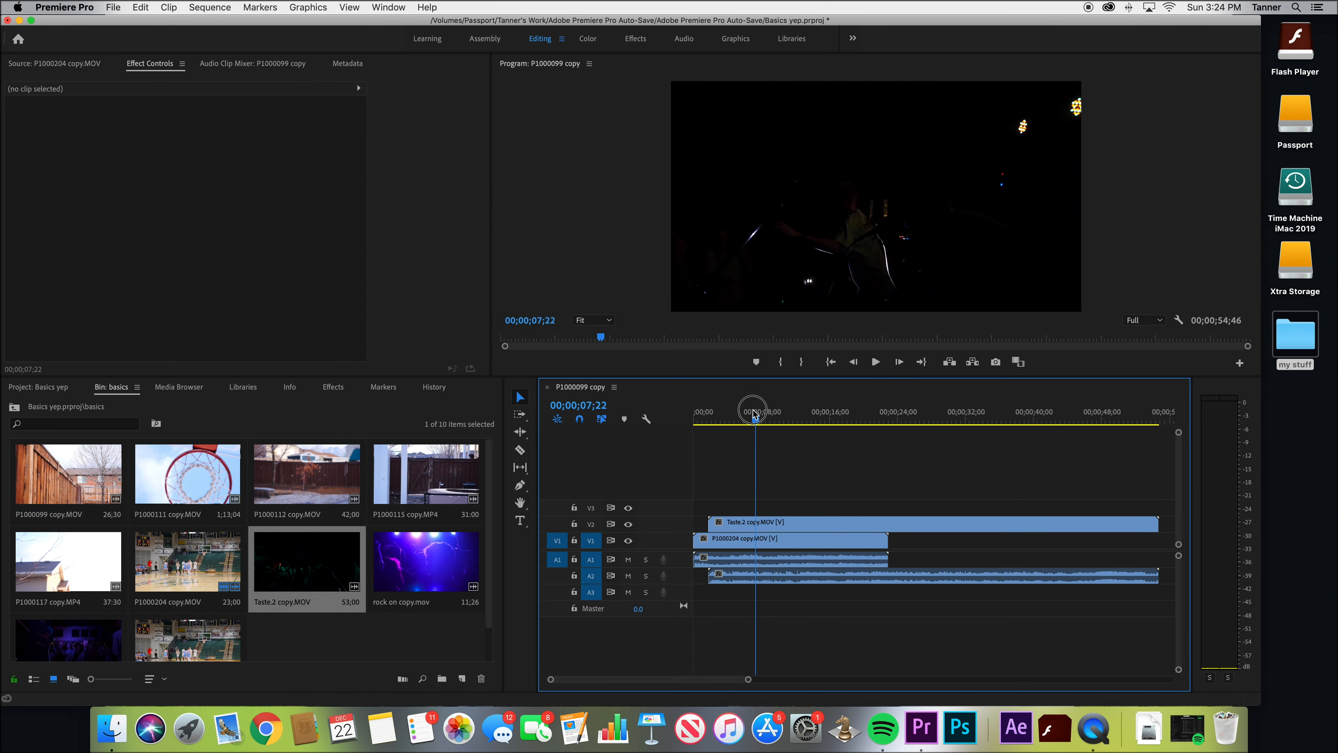
pyautogui.moveTo(755, 414); pyautogui.dragTo(707, 412)
pyautogui.press('space')
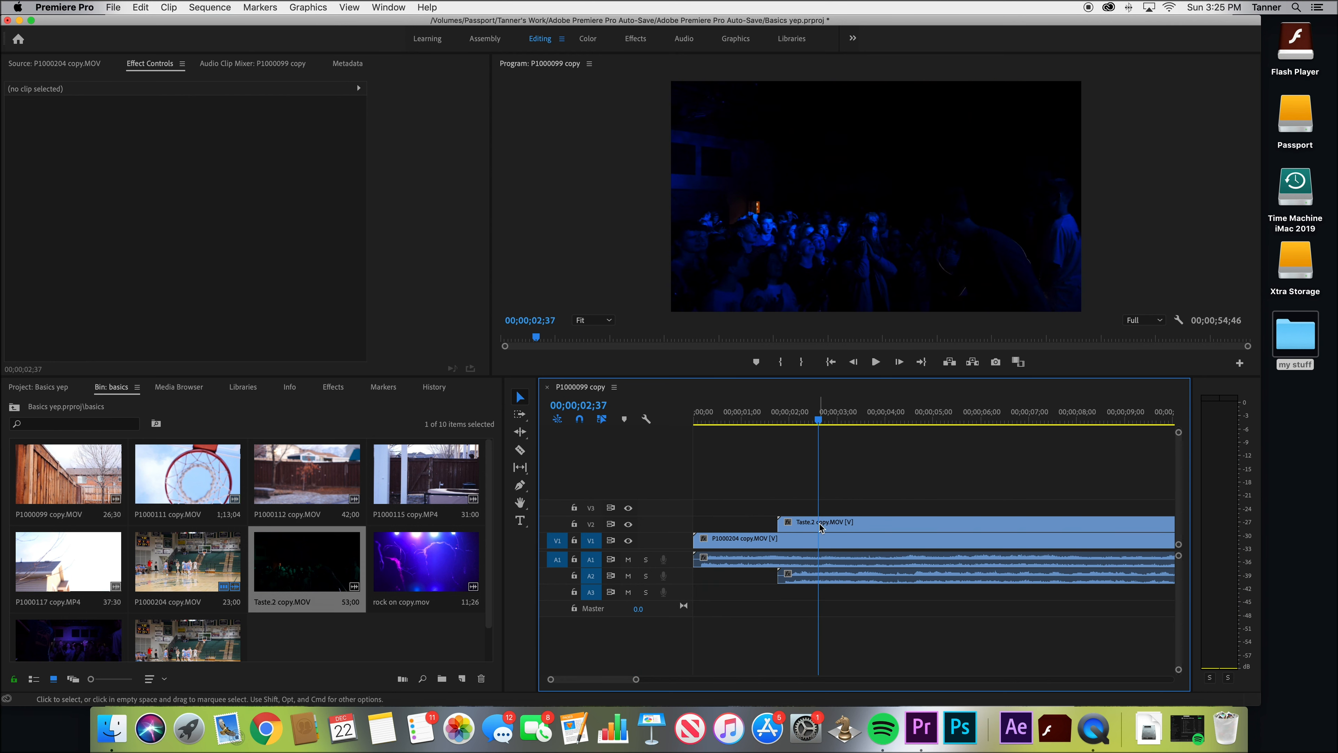
pyautogui.moveTo(821, 527); pyautogui.dragTo(822, 490)
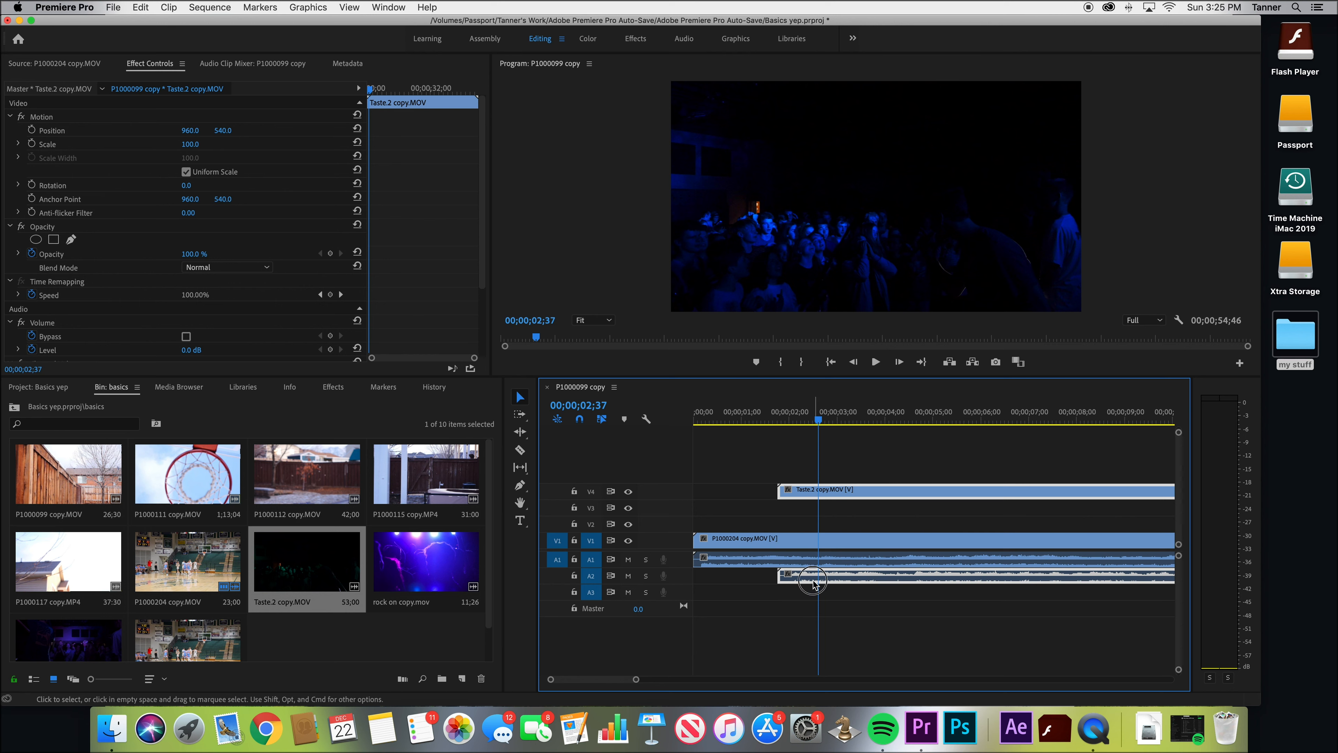
pyautogui.moveTo(813, 583); pyautogui.dragTo(814, 612)
# Add 4 video tracks after Video 4 and 4 audio tracks after Audio 4
pyautogui.rightClick(590, 471)
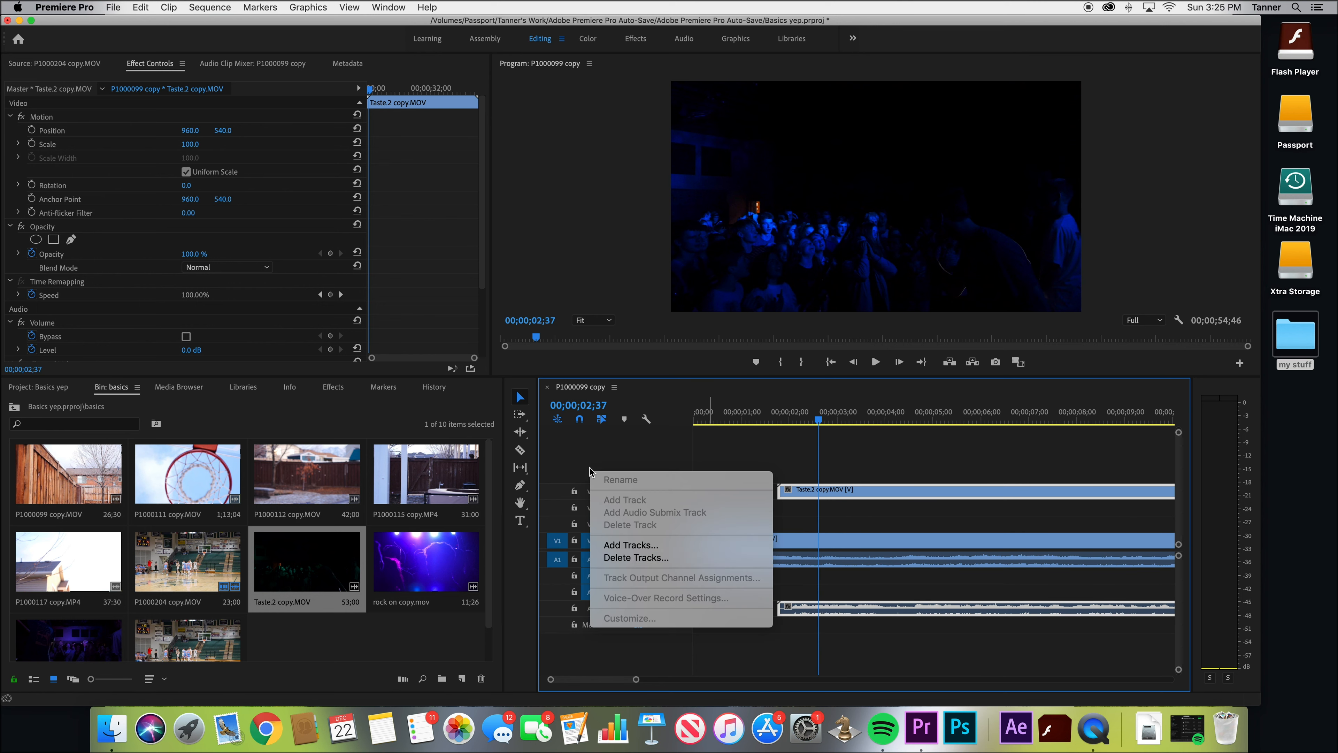
pyautogui.click(627, 543)
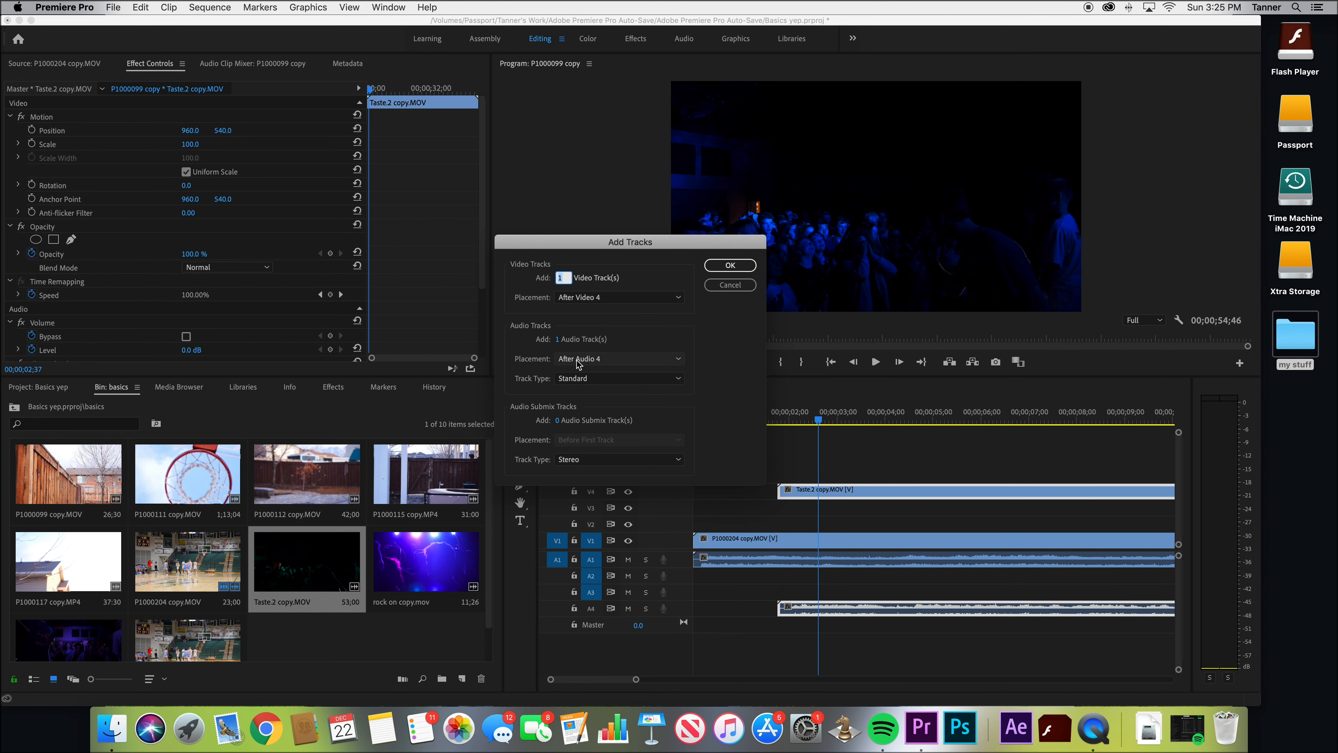
pyautogui.click(557, 339)
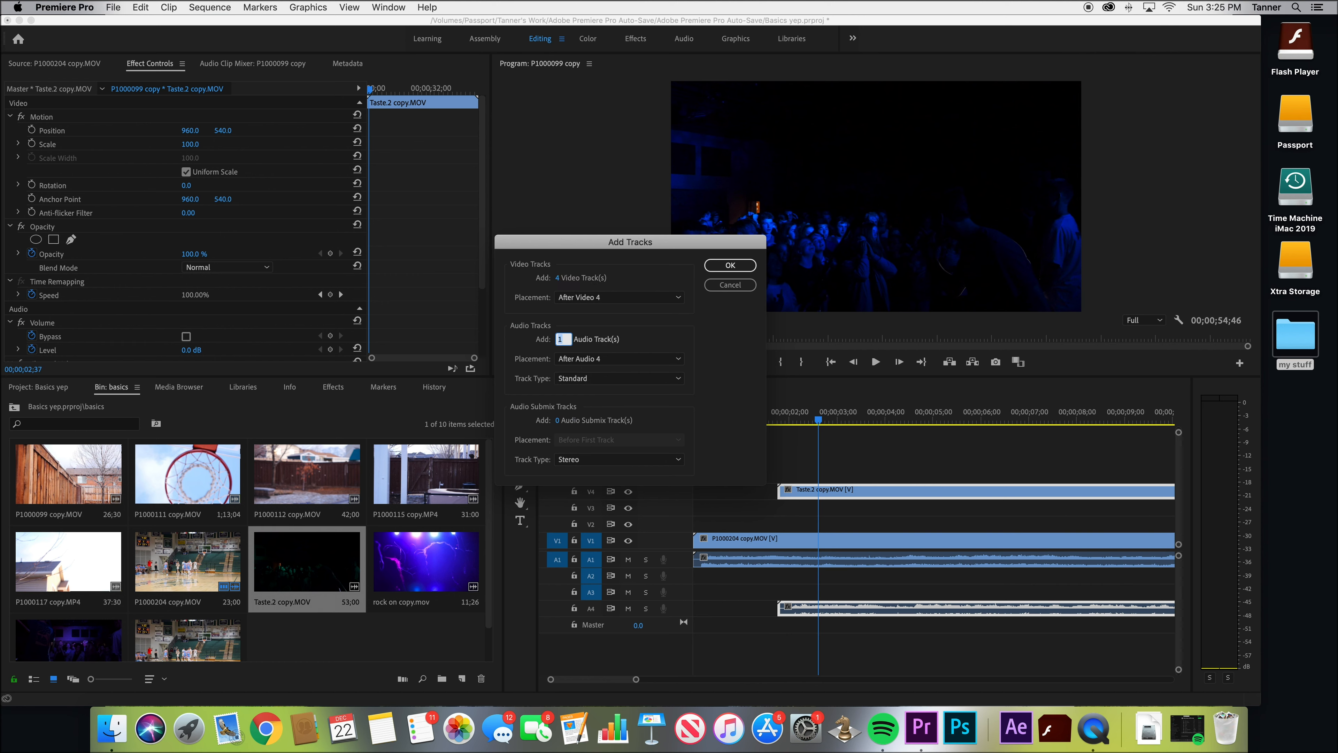
pyautogui.write('4')
pyautogui.click(730, 265)
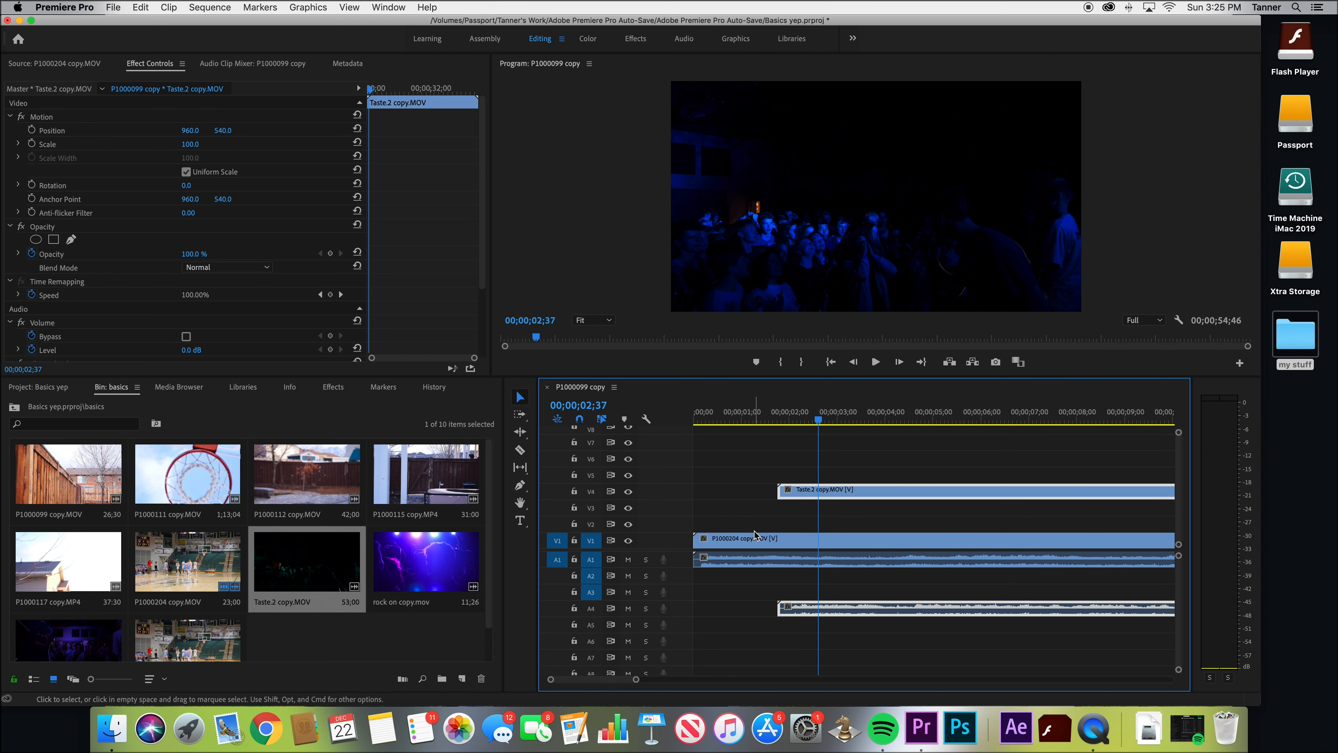
# Create a legacy title named Title 01 at 00;00;01;37, containing the text "title" in a Times legacy style
pyautogui.click(771, 418)
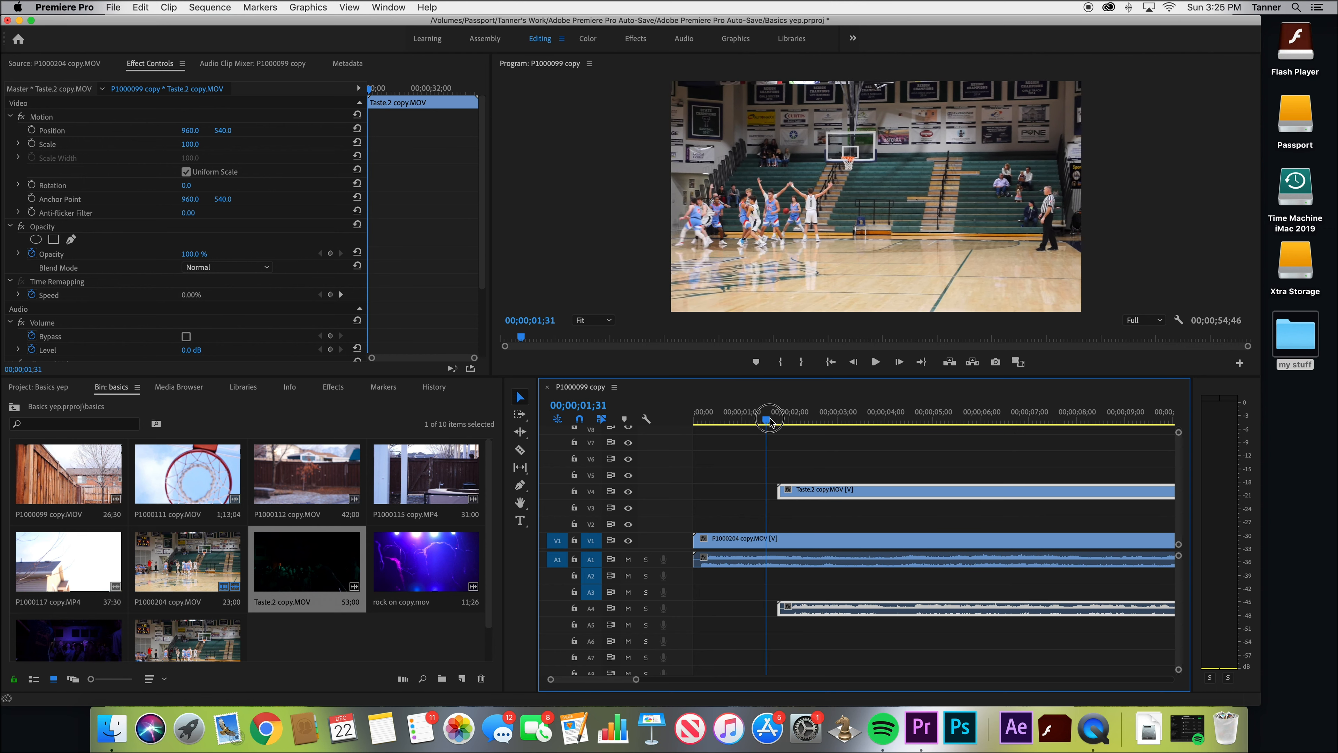
pyautogui.click(301, 647)
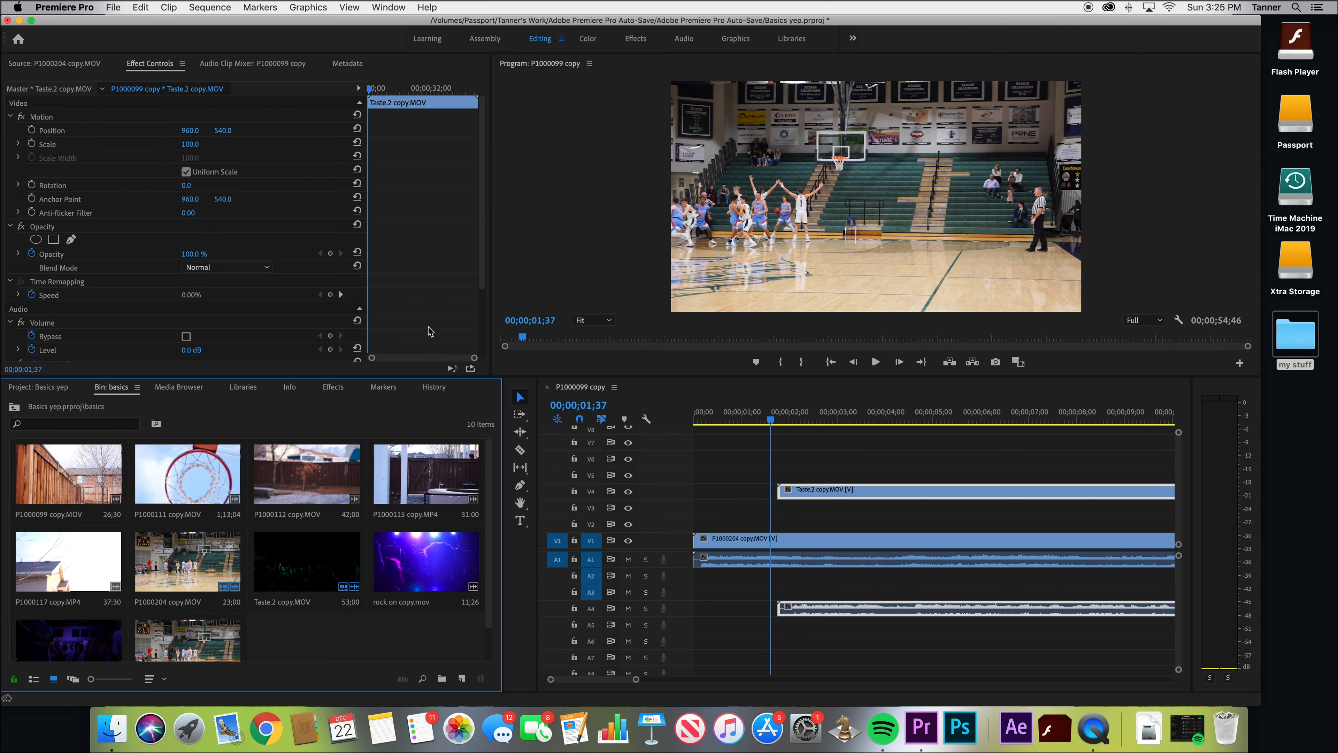
pyautogui.click(424, 7)
pyautogui.write('new ti')
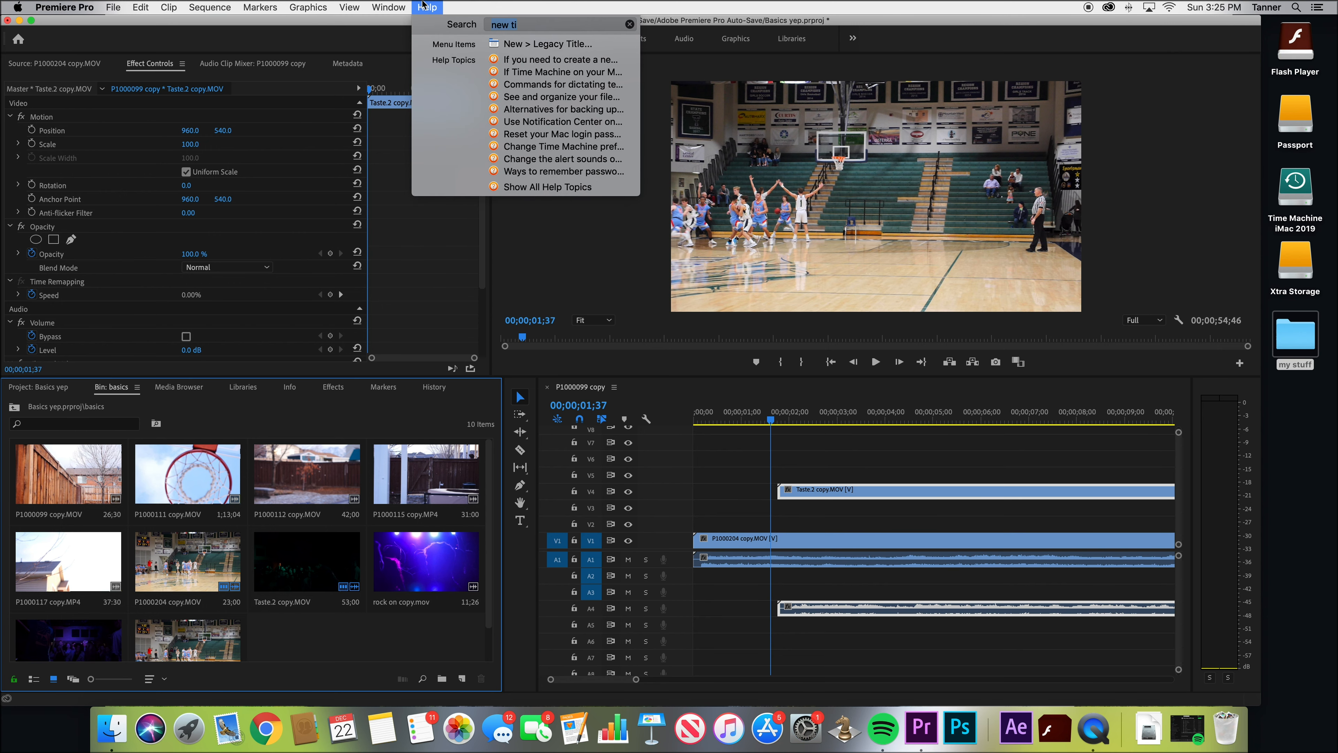
pyautogui.click(505, 45)
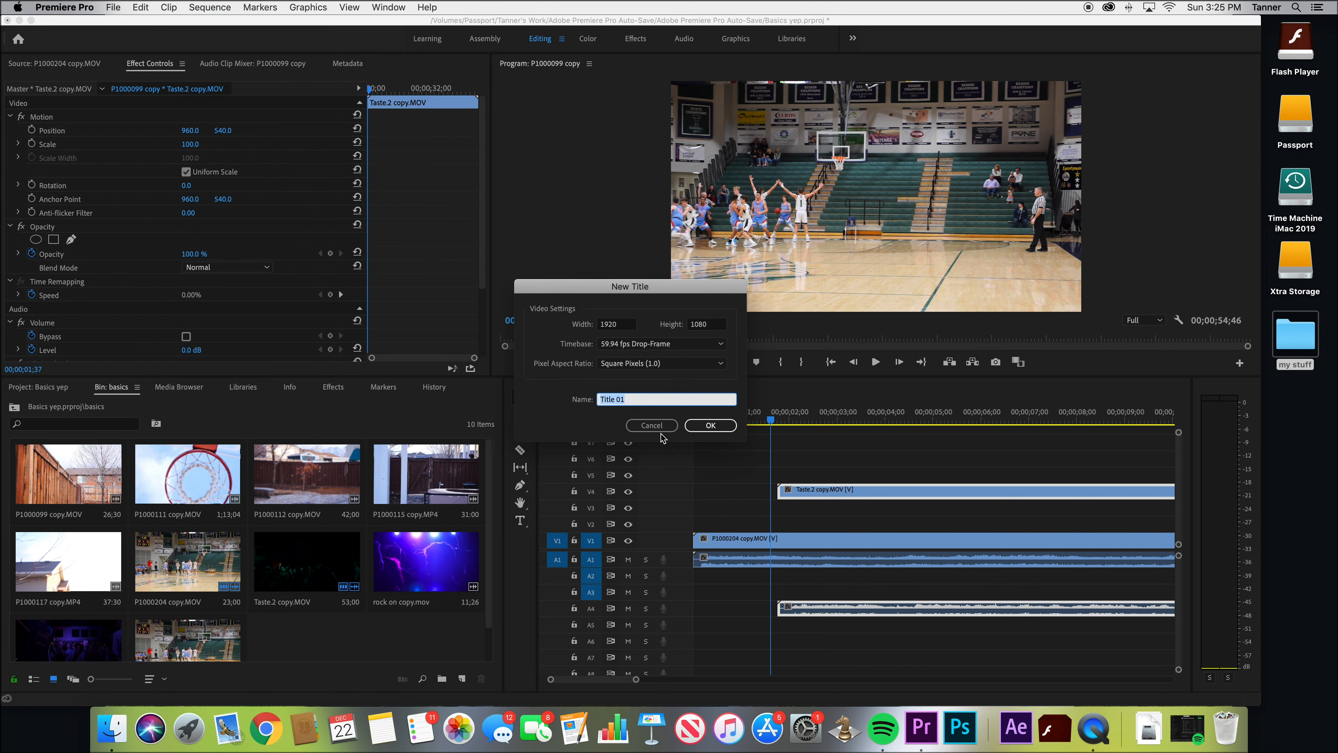
pyautogui.press('Return')
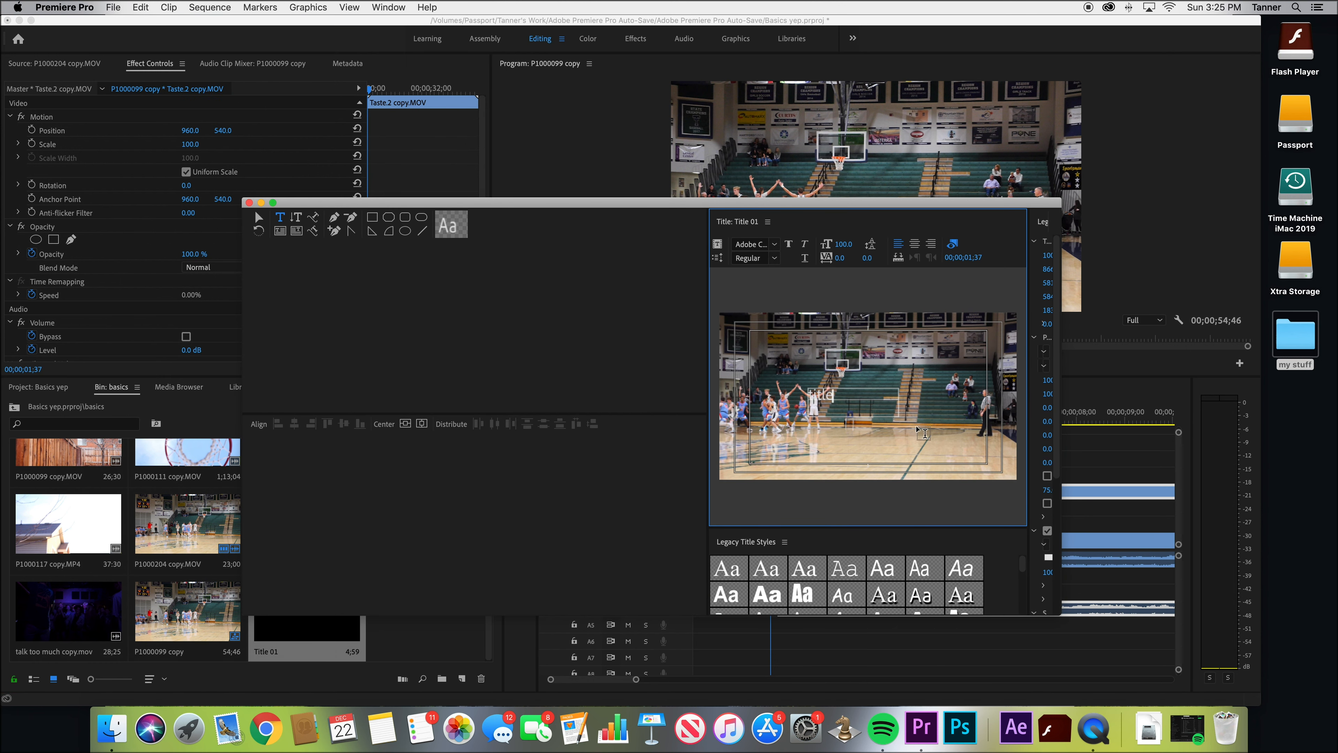
pyautogui.click(890, 595)
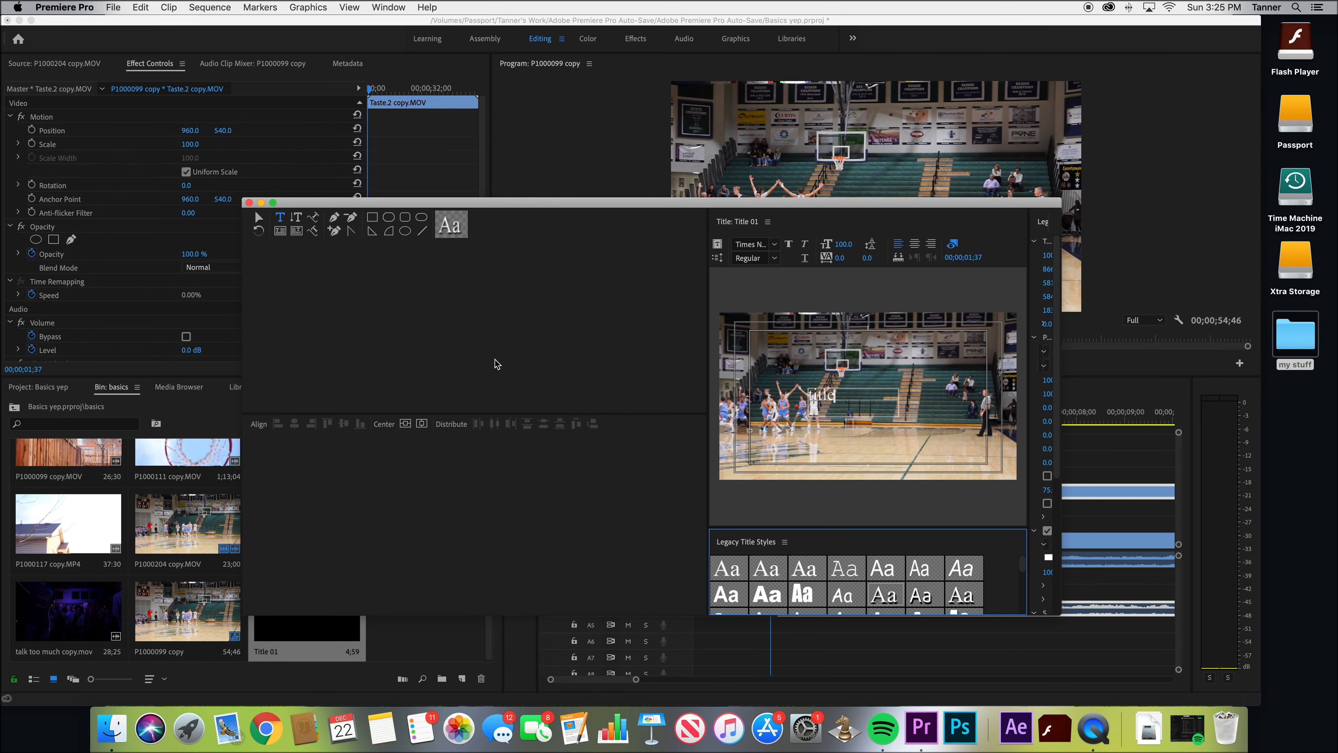
pyautogui.click(249, 203)
# Place Title 01 on V3 above the clips and scrub the playhead across it
pyautogui.moveTo(295, 612); pyautogui.dragTo(737, 507)
pyautogui.moveTo(765, 423); pyautogui.dragTo(791, 419)
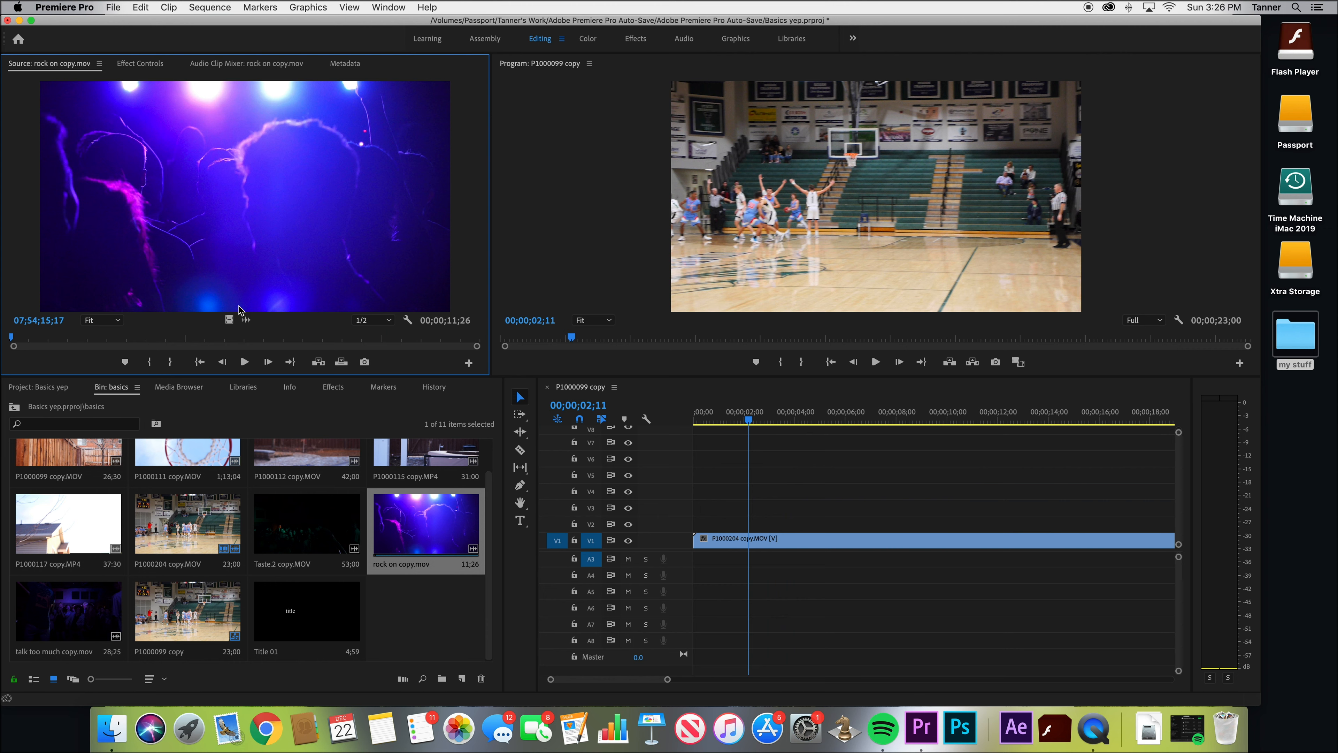
# Place only the audio of the Source monitor clip on A5 and only the audio of P1000204 copy.MOV on A7
pyautogui.moveTo(246, 320); pyautogui.dragTo(705, 590)
pyautogui.doubleClick(200, 522)
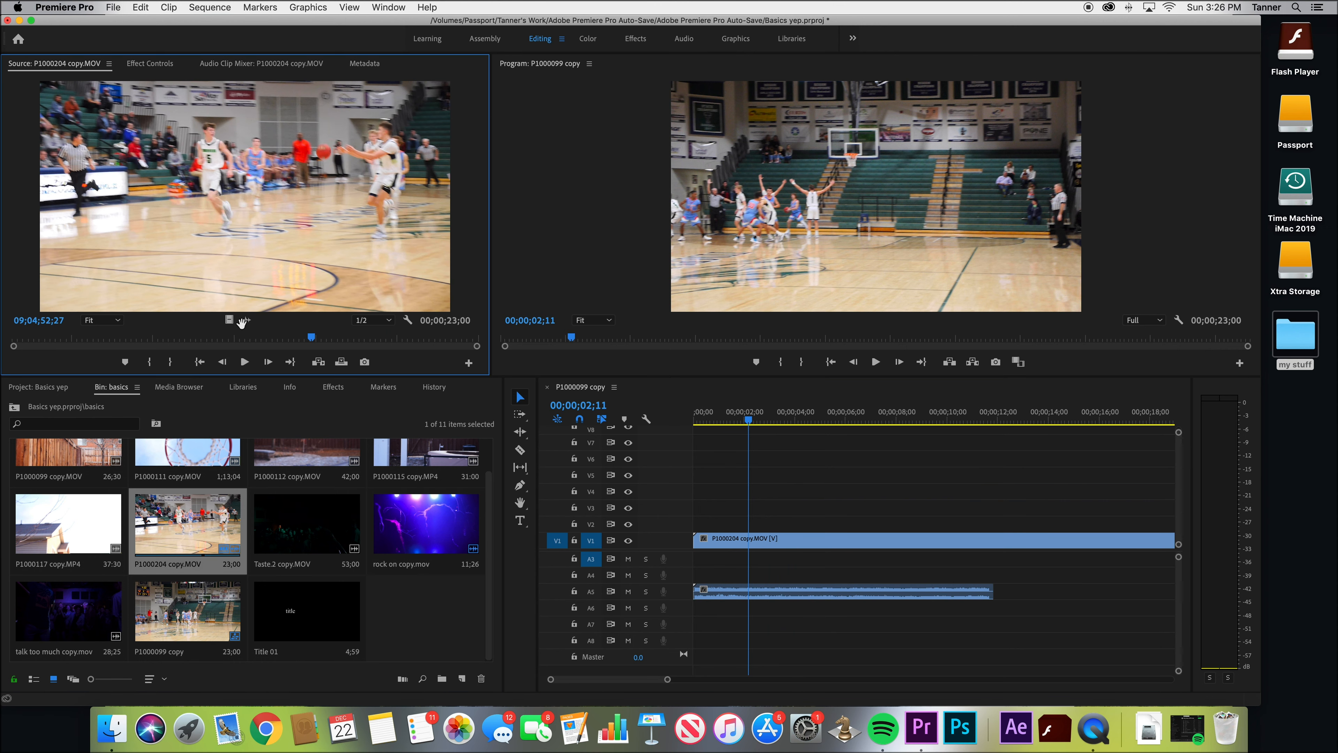
pyautogui.moveTo(246, 319); pyautogui.dragTo(713, 625)
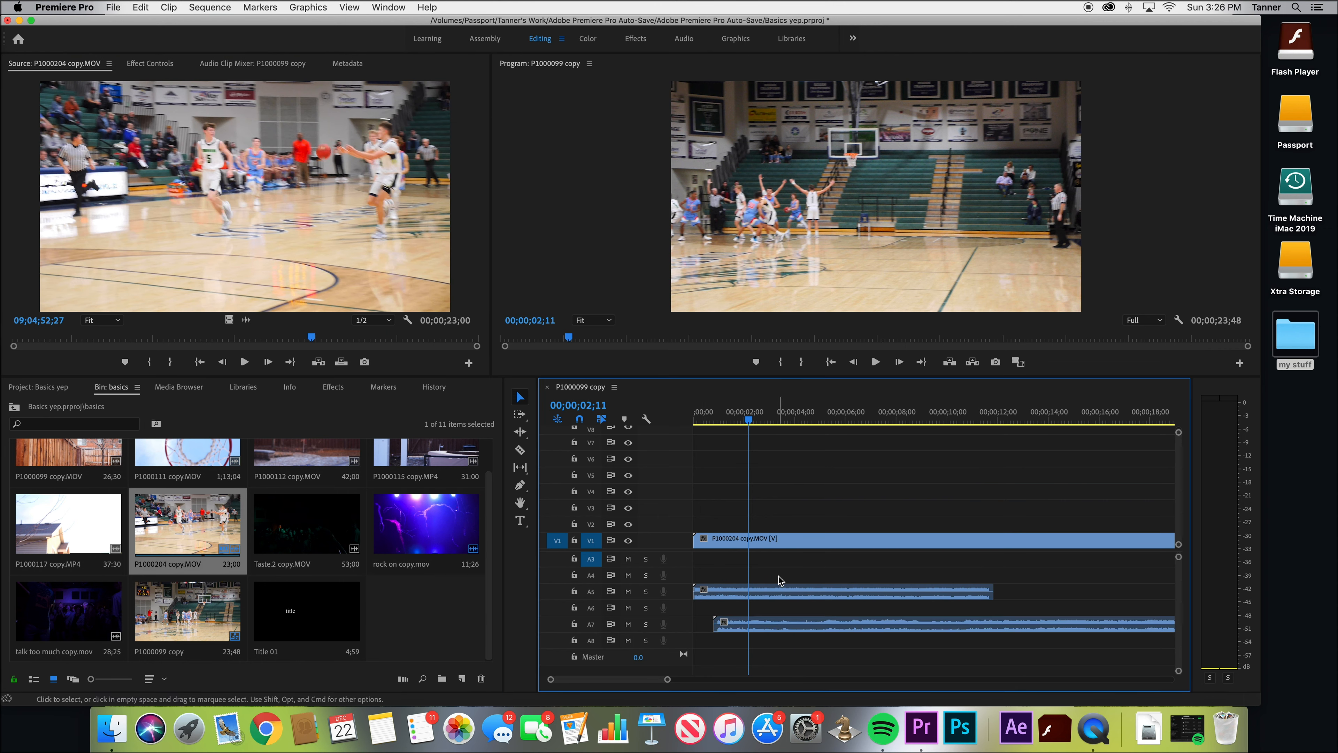
pyautogui.press('space')
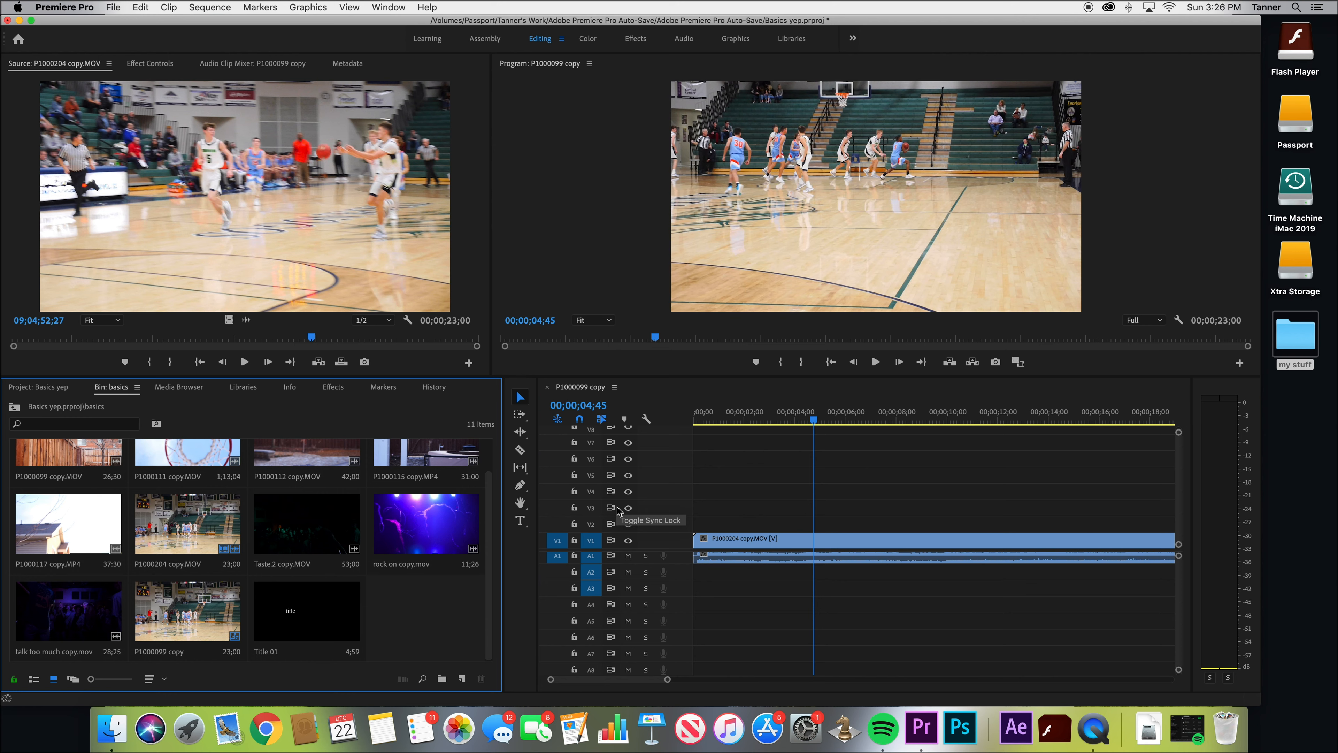
# Lock track V1, delete only the audio of P1000204 copy.MOV on A1, and undo the deletion
pyautogui.scroll(1, 741, 596)
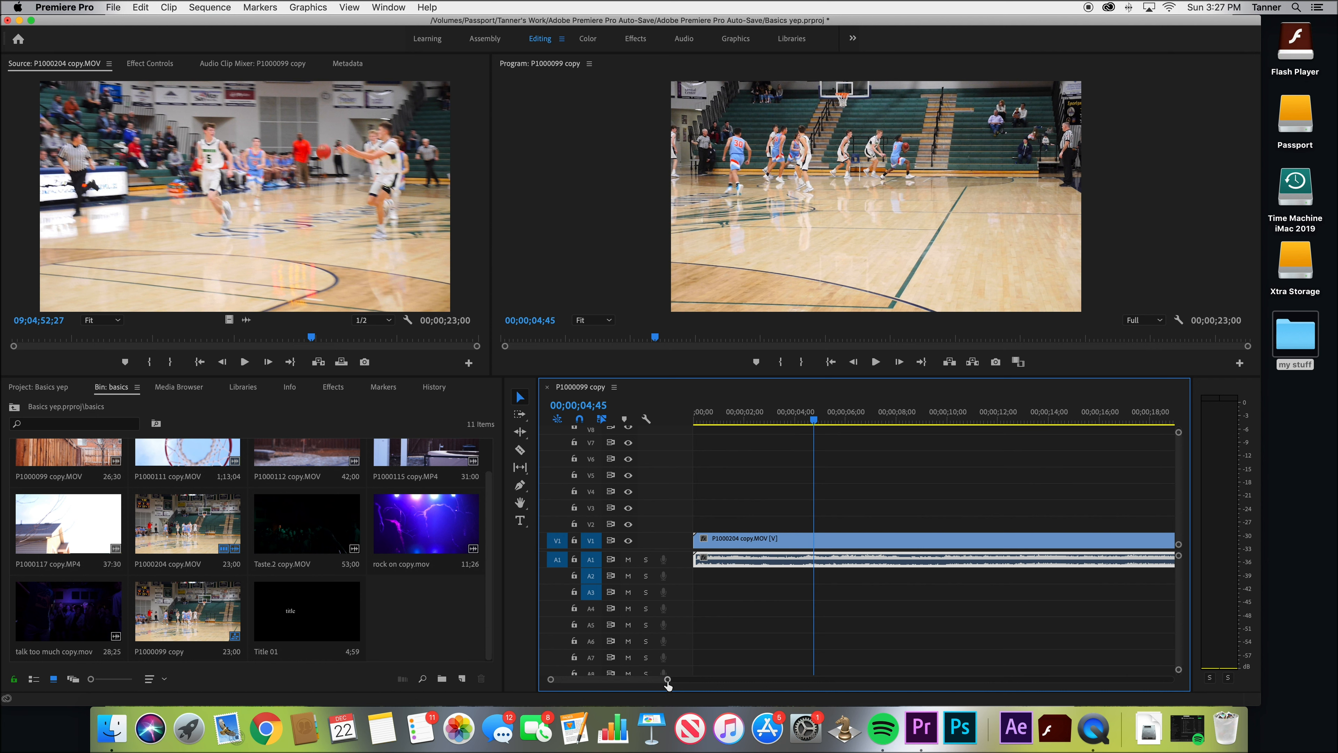
pyautogui.click(574, 541)
pyautogui.moveTo(729, 566); pyautogui.dragTo(821, 567)
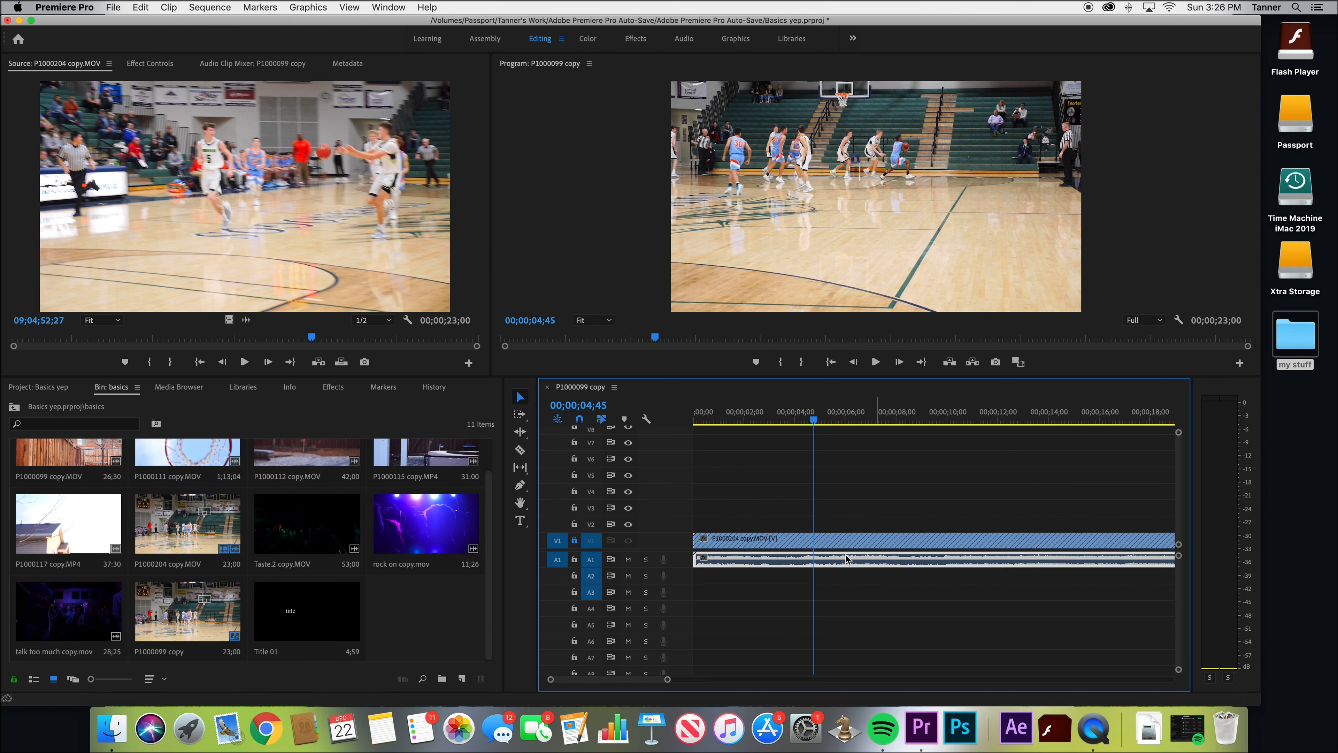
pyautogui.press('Delete')
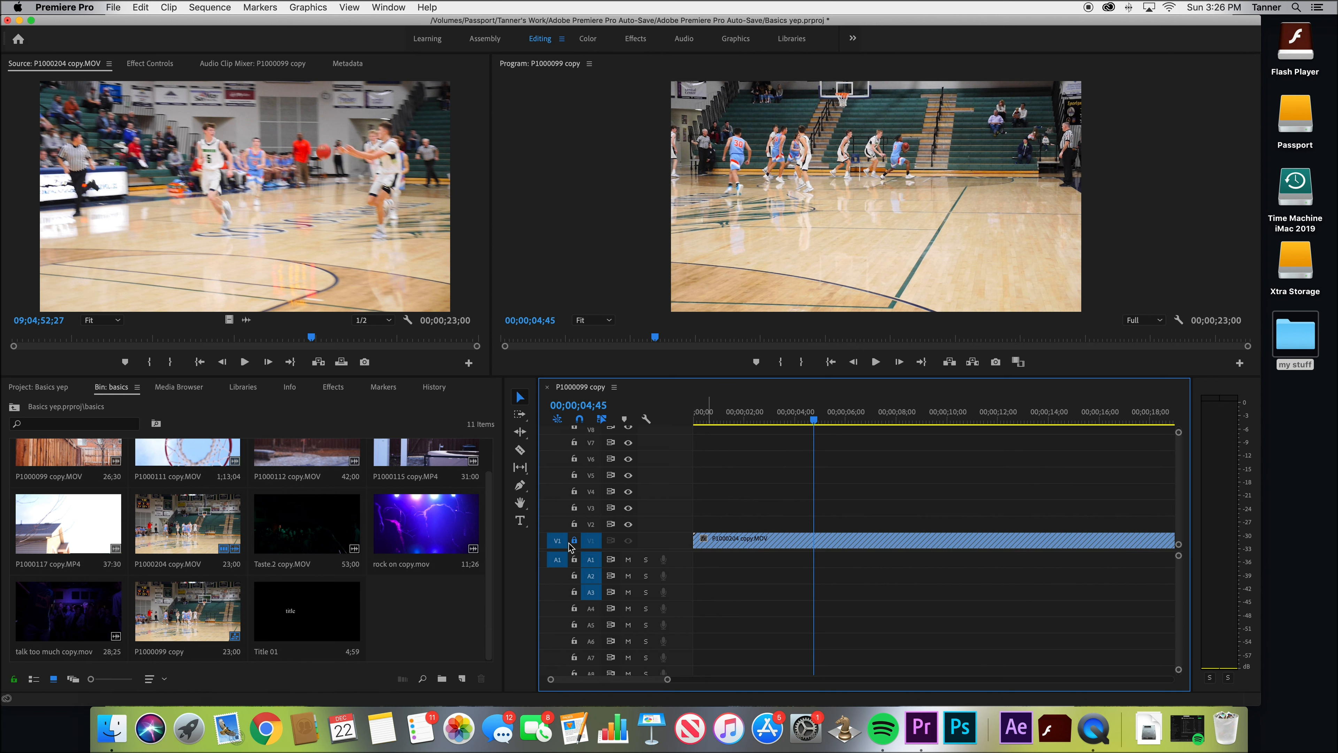
pyautogui.press('super+z')
# Shift the A1 audio later by about 1;47 while V1 is locked, unlock V1, and undo the shift
pyautogui.moveTo(697, 562); pyautogui.dragTo(729, 559)
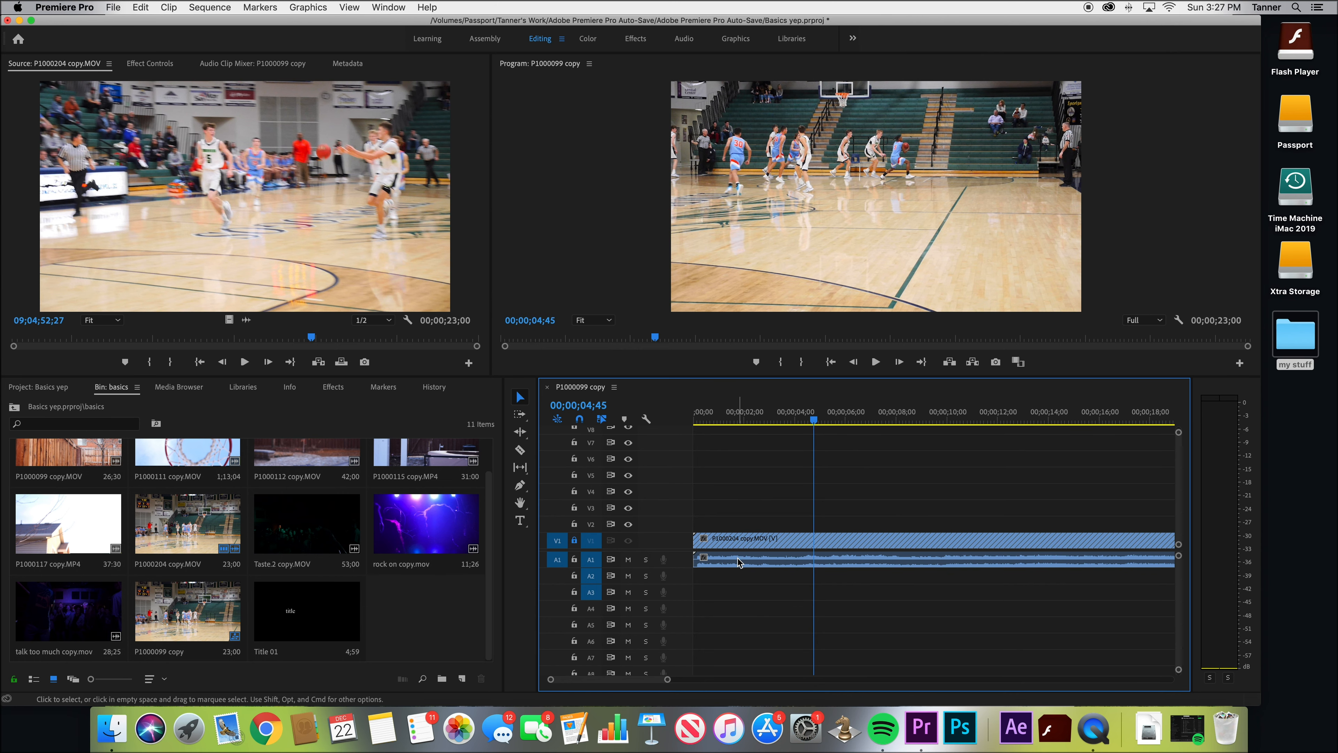
pyautogui.moveTo(737, 561); pyautogui.dragTo(784, 561)
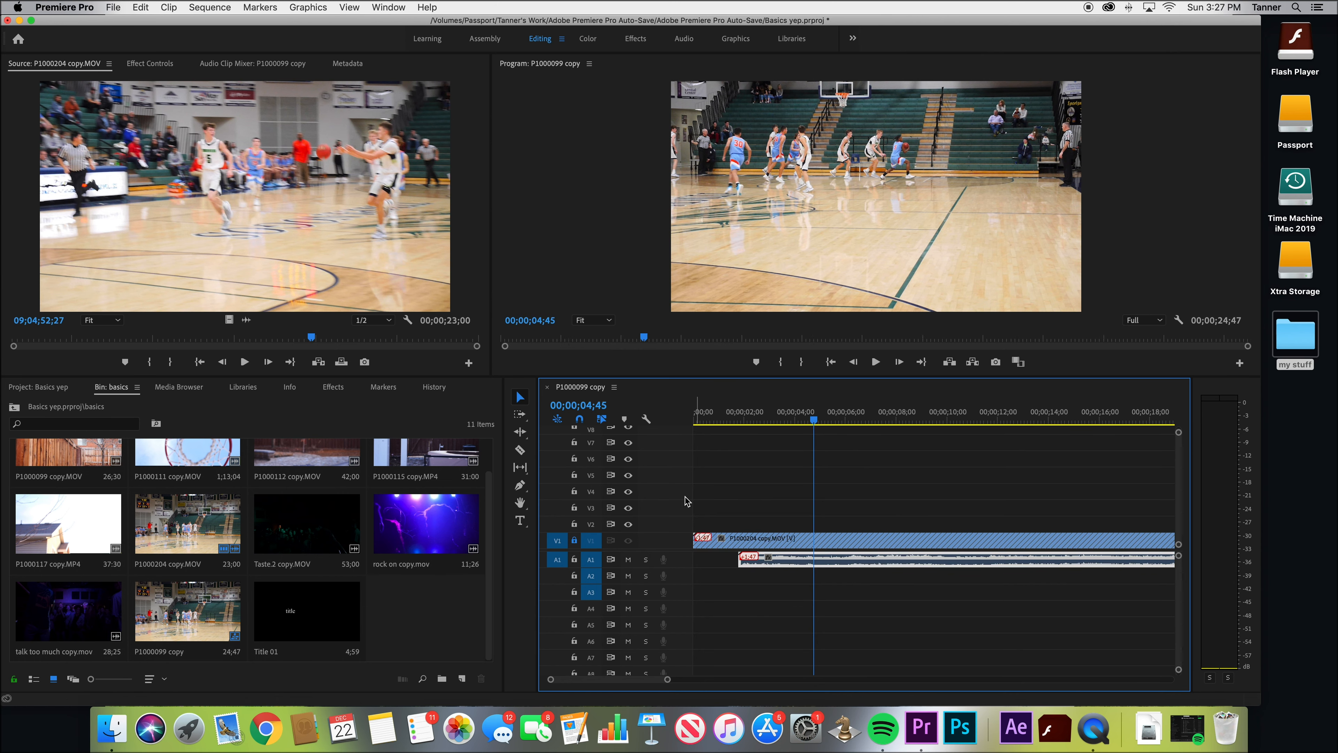
pyautogui.click(574, 540)
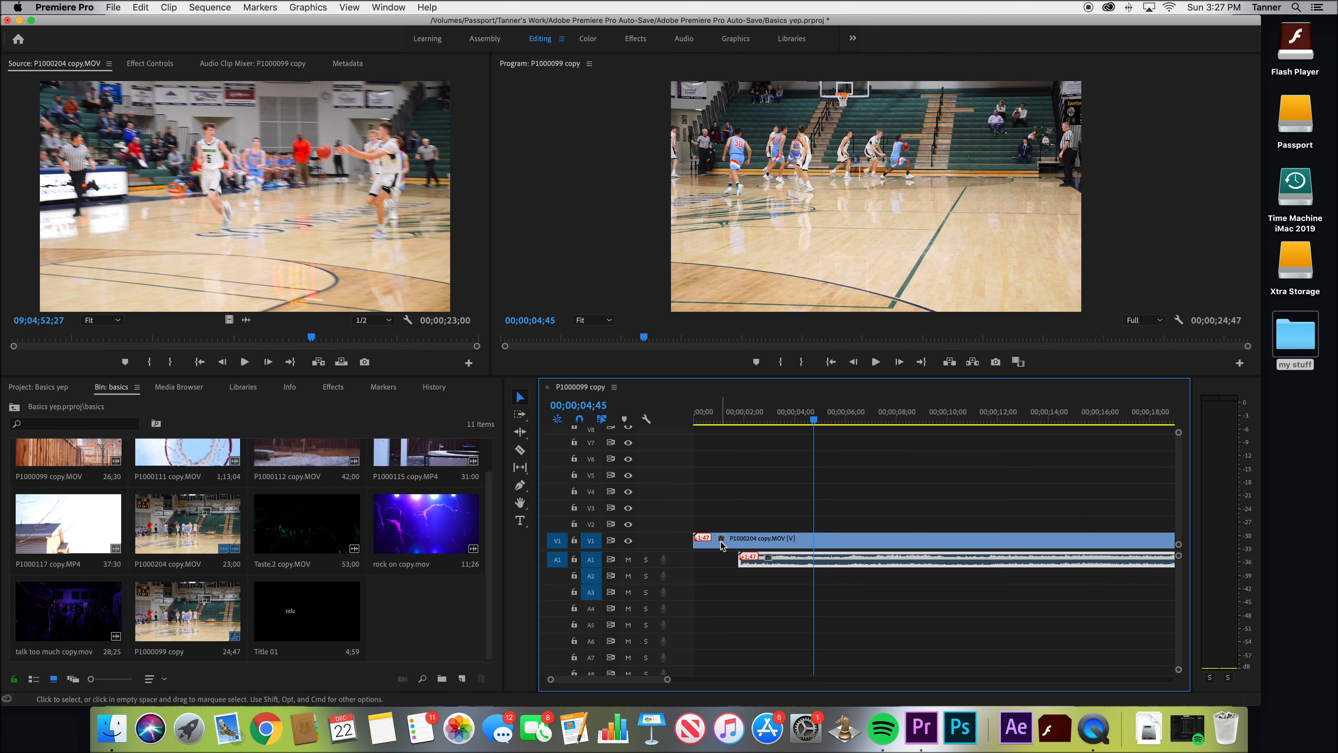
pyautogui.press('super+z')
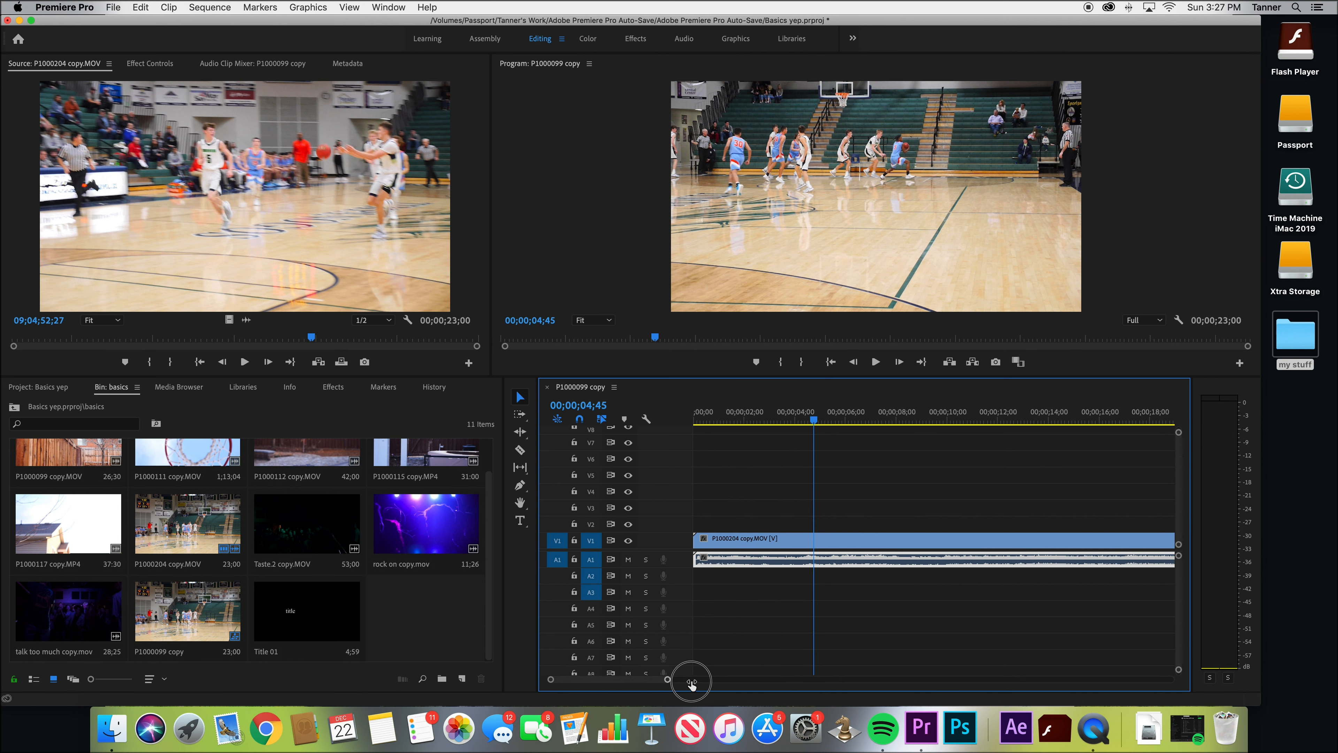
# Place rock on copy.MOV on V2 at 00;00;04;45 and step through the frames around its start to 00;00;04;42
pyautogui.moveTo(691, 681); pyautogui.dragTo(800, 681)
pyautogui.moveTo(426, 522); pyautogui.dragTo(743, 522)
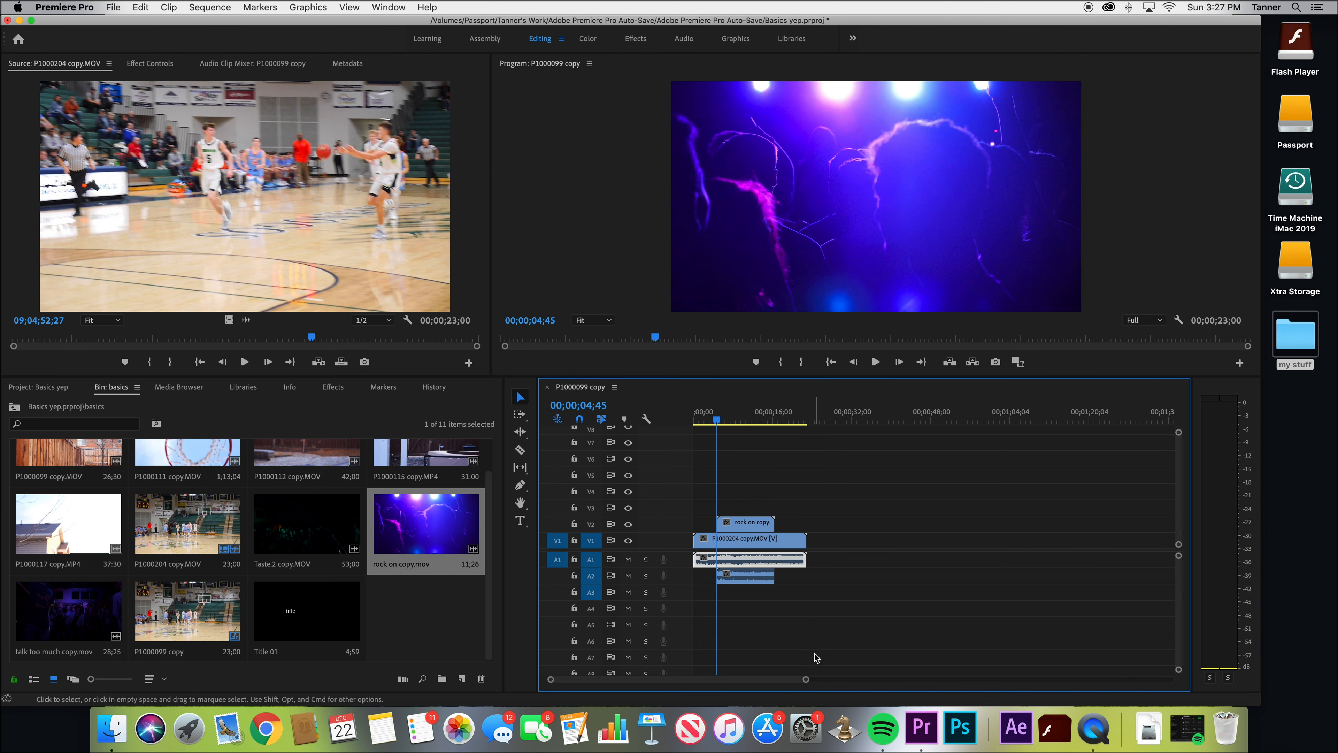
pyautogui.moveTo(807, 680); pyautogui.dragTo(664, 663)
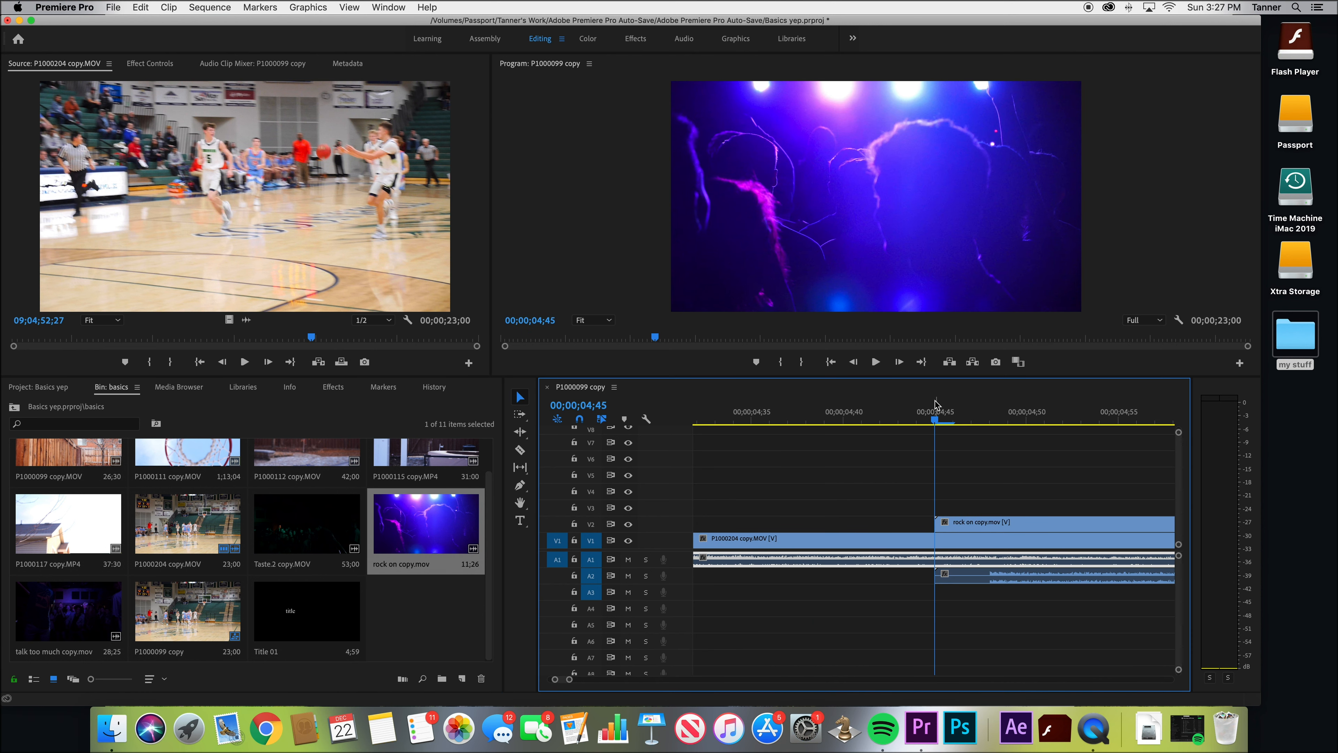
pyautogui.press('Left')
pyautogui.press('Left')
pyautogui.press('Left')
pyautogui.press('Left')
pyautogui.press('Left')
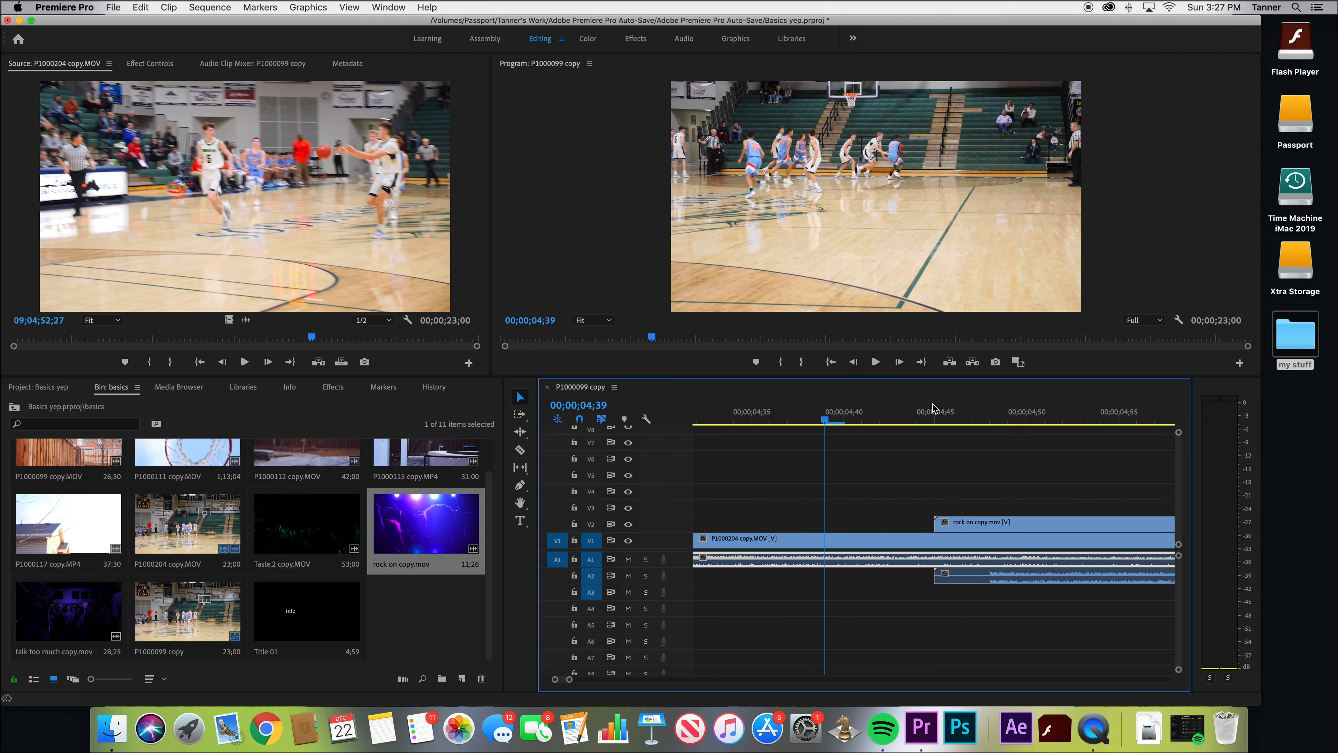
pyautogui.press('Right')
pyautogui.press('Right')
pyautogui.press('\\')
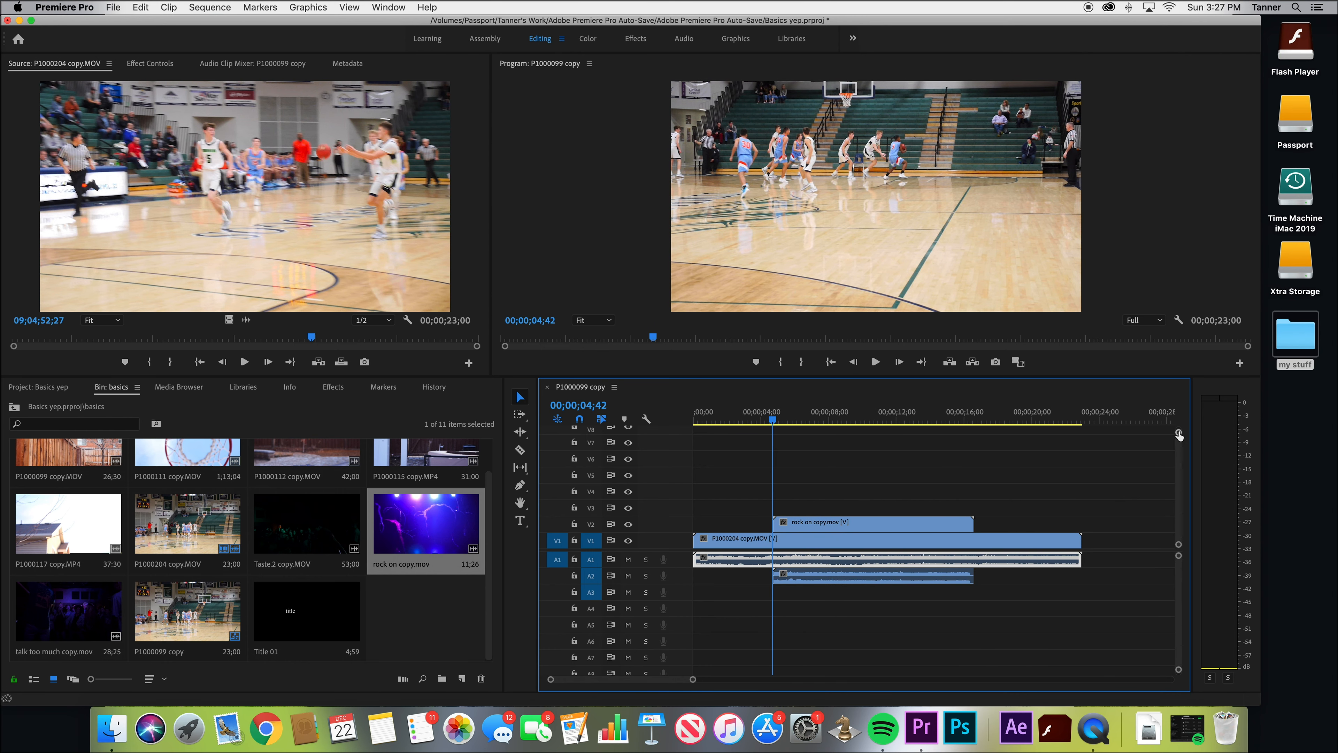
# Enlarge the video tracks to show clip thumbnails, and enlarge the audio tracks to show their waveforms
pyautogui.moveTo(1178, 434)
pyautogui.mouseDown()
pyautogui.moveTo(1180, 446)
pyautogui.moveTo(1180, 431)
pyautogui.mouseUp()
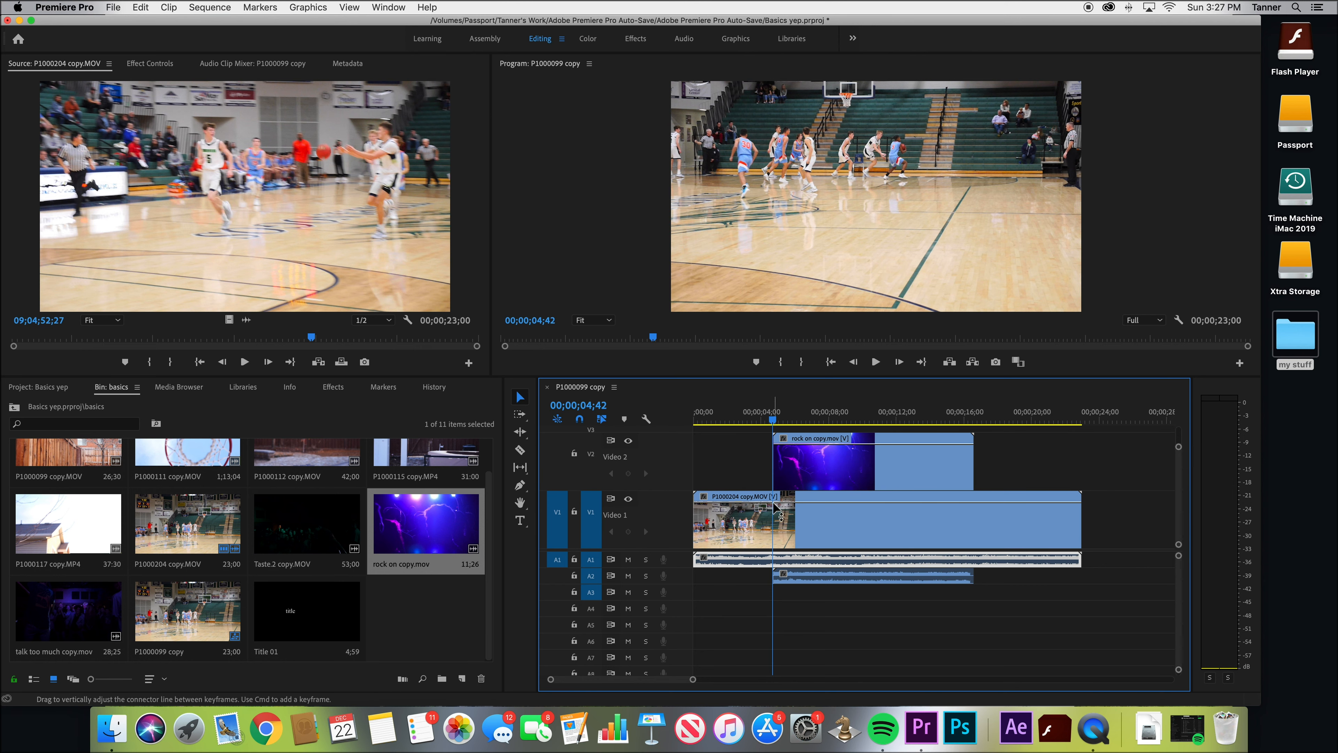
pyautogui.click(787, 508)
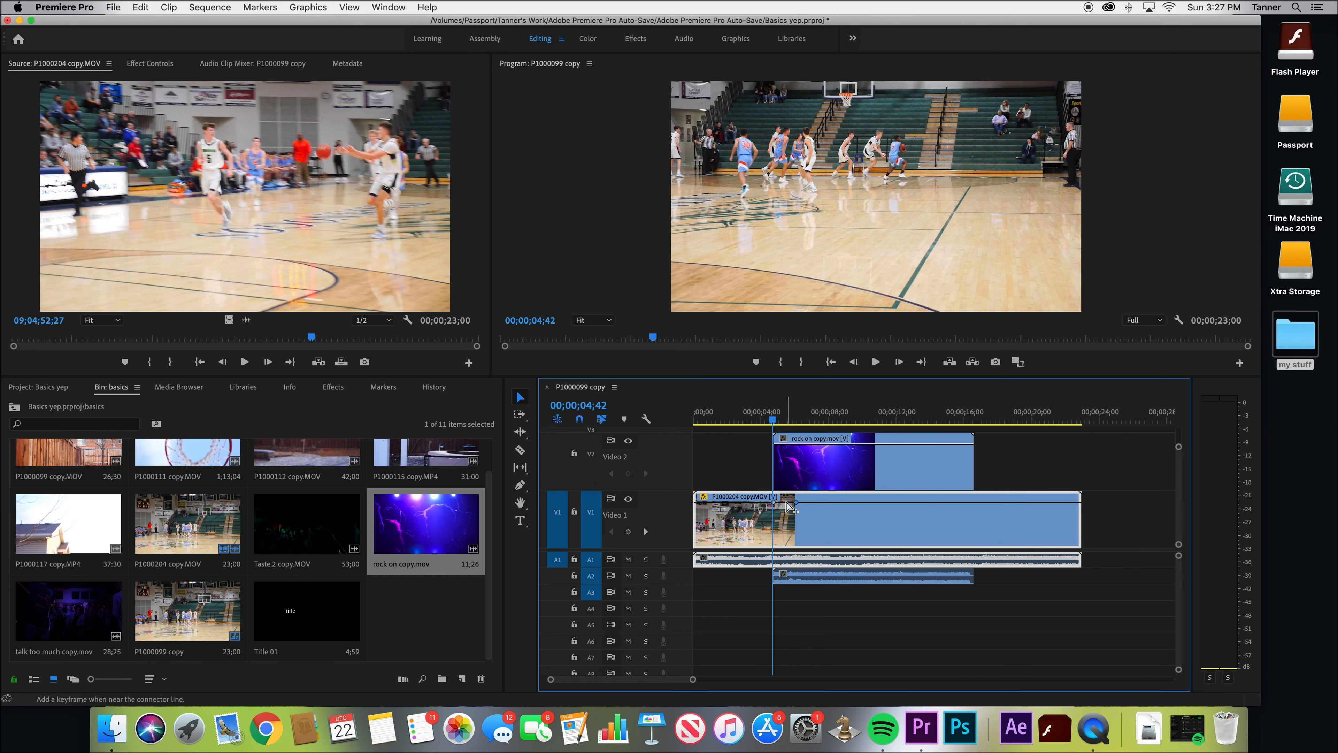
pyautogui.moveTo(1179, 663); pyautogui.dragTo(1179, 656)
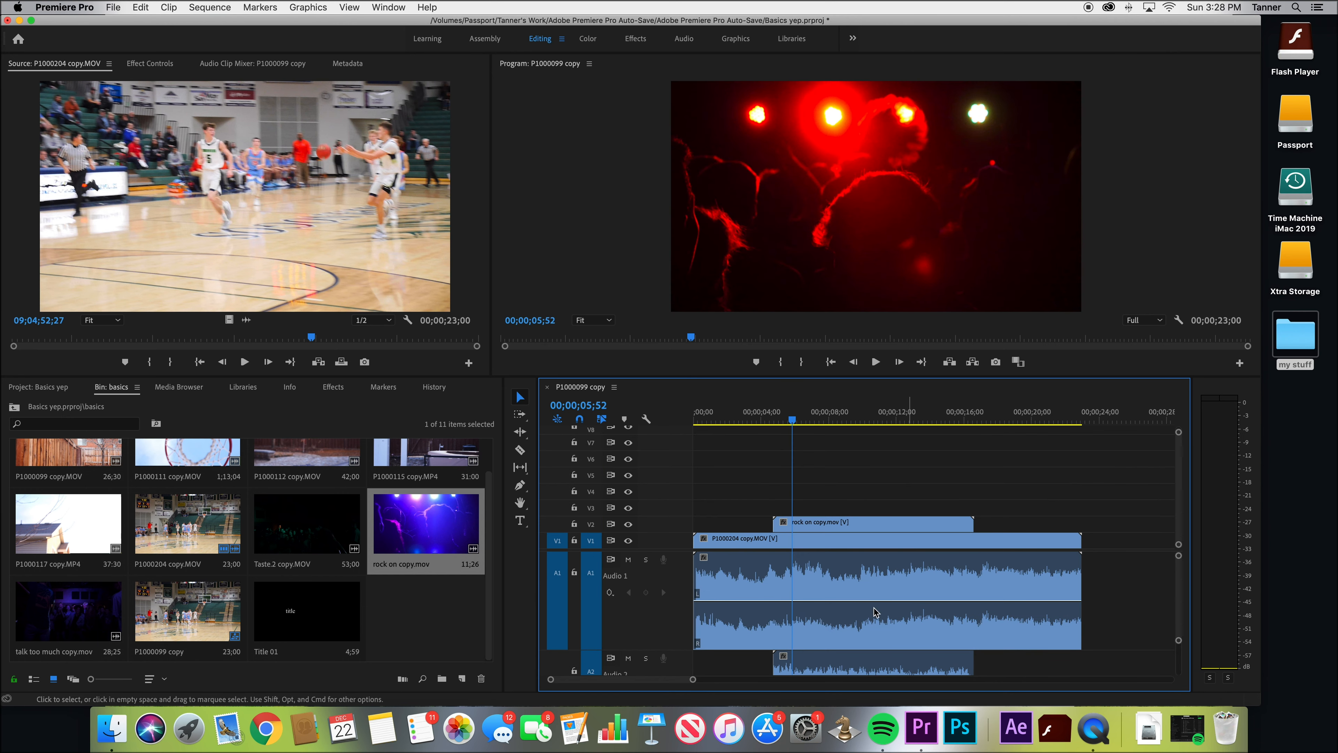
pyautogui.scroll(-1, 794, 624)
pyautogui.scroll(-2, 794, 623)
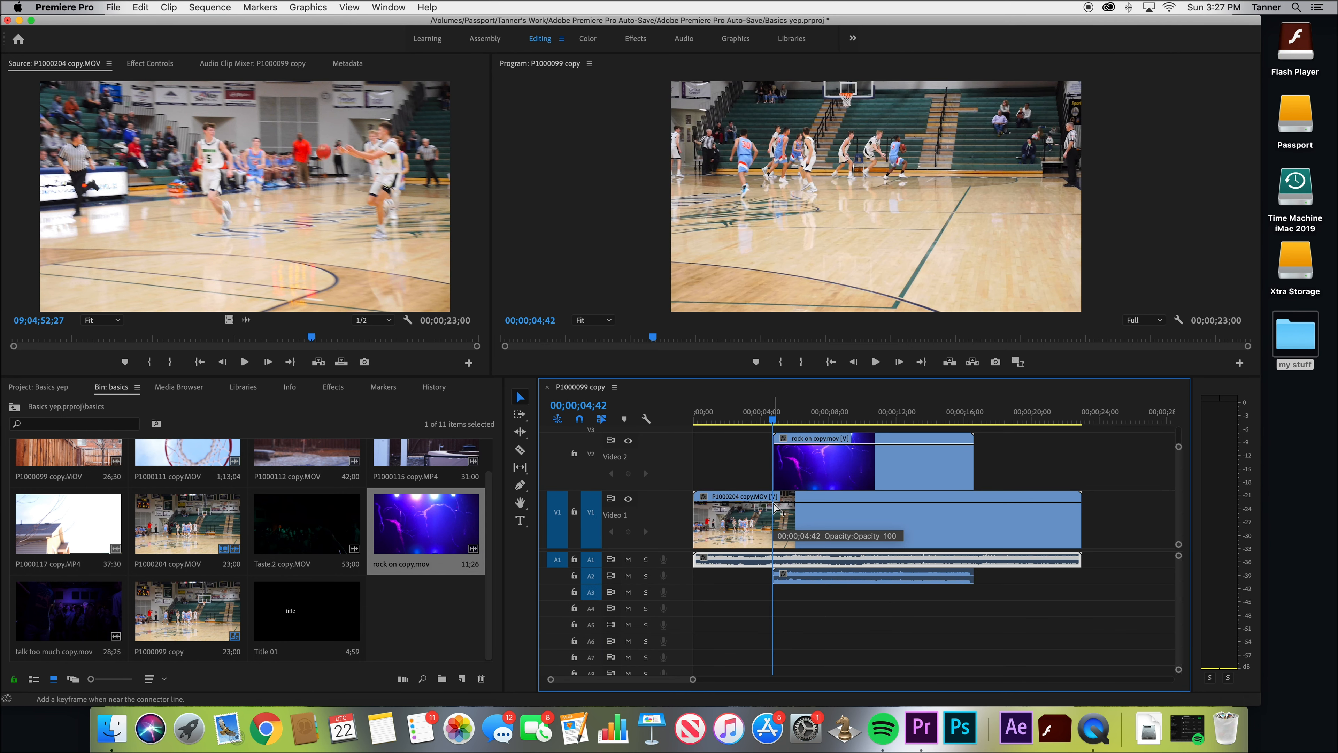
# Fade P1000204 copy.MOV out and rock on copy.MOV in with opacity keyframes, and move rock on copy.MOV to start at about 00;00;06;00
pyautogui.click(790, 508)
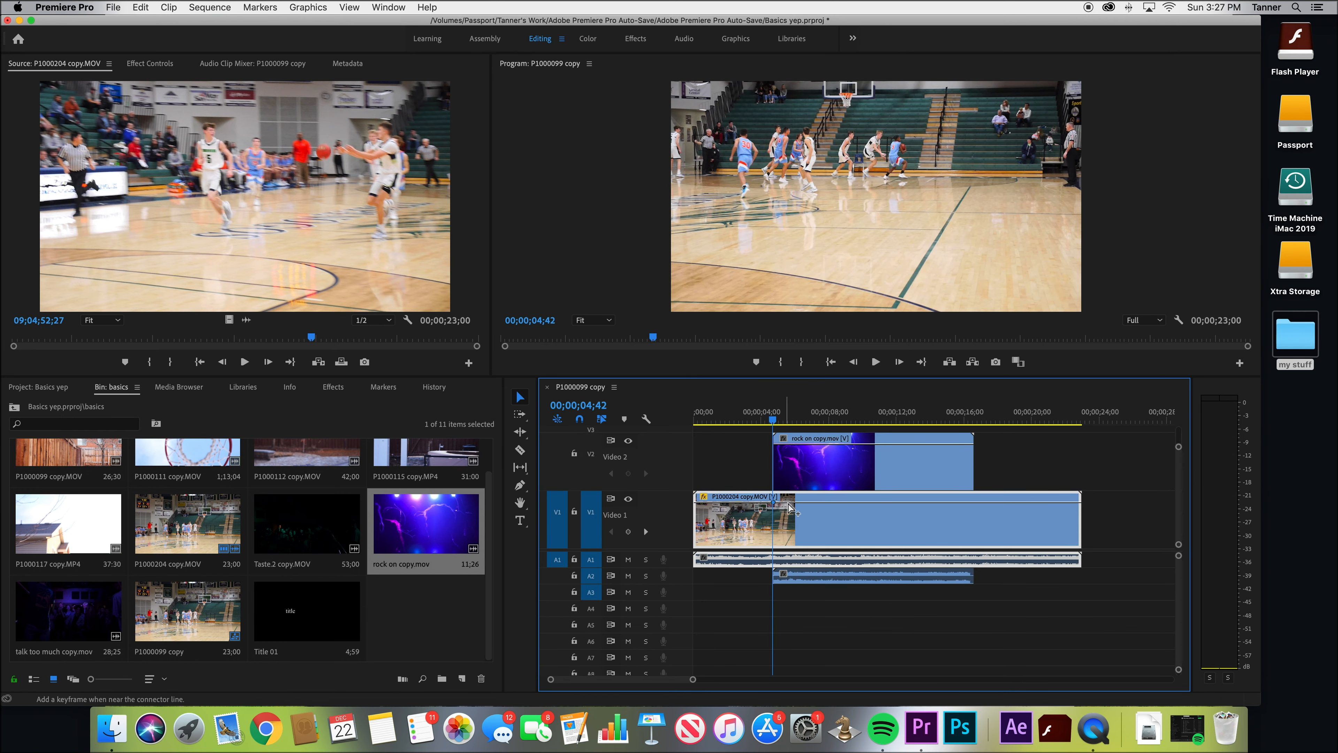
pyautogui.moveTo(786, 501); pyautogui.dragTo(786, 508)
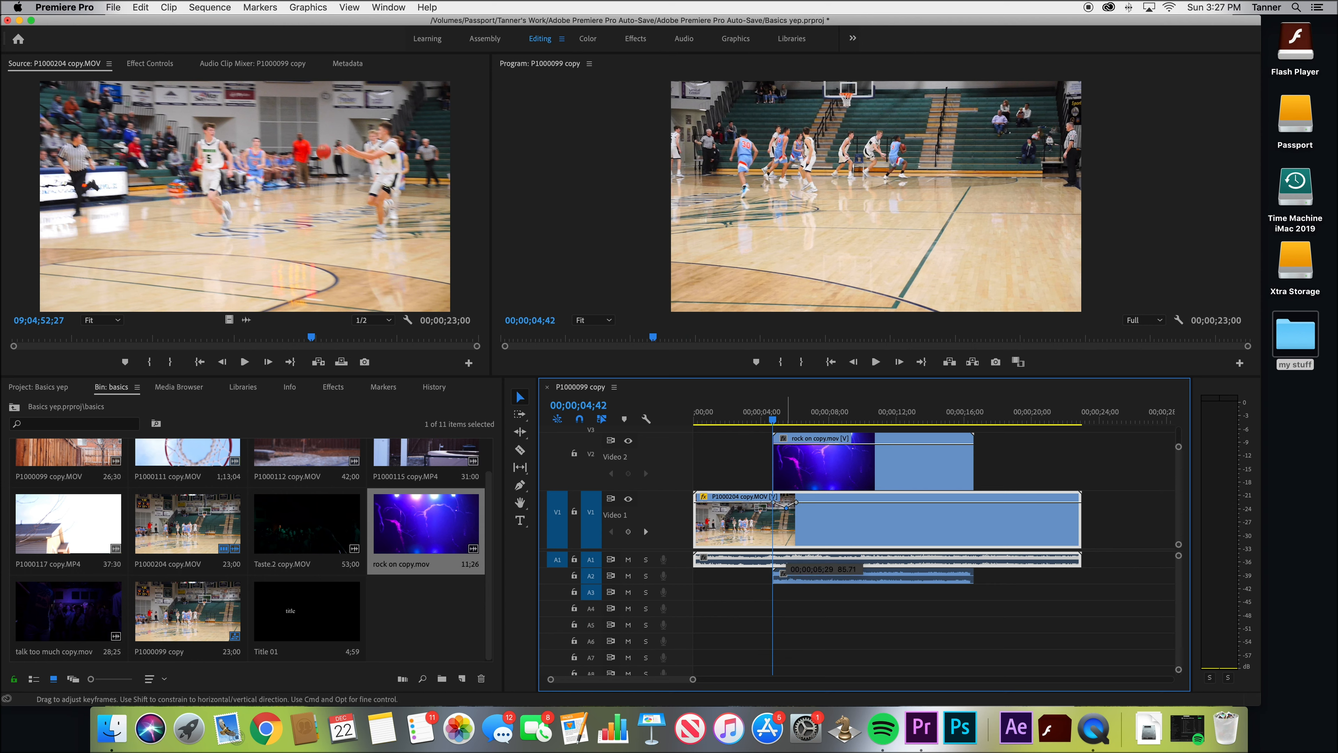
pyautogui.moveTo(817, 453); pyautogui.dragTo(839, 459)
pyautogui.moveTo(776, 421); pyautogui.dragTo(799, 484)
pyautogui.click(798, 417)
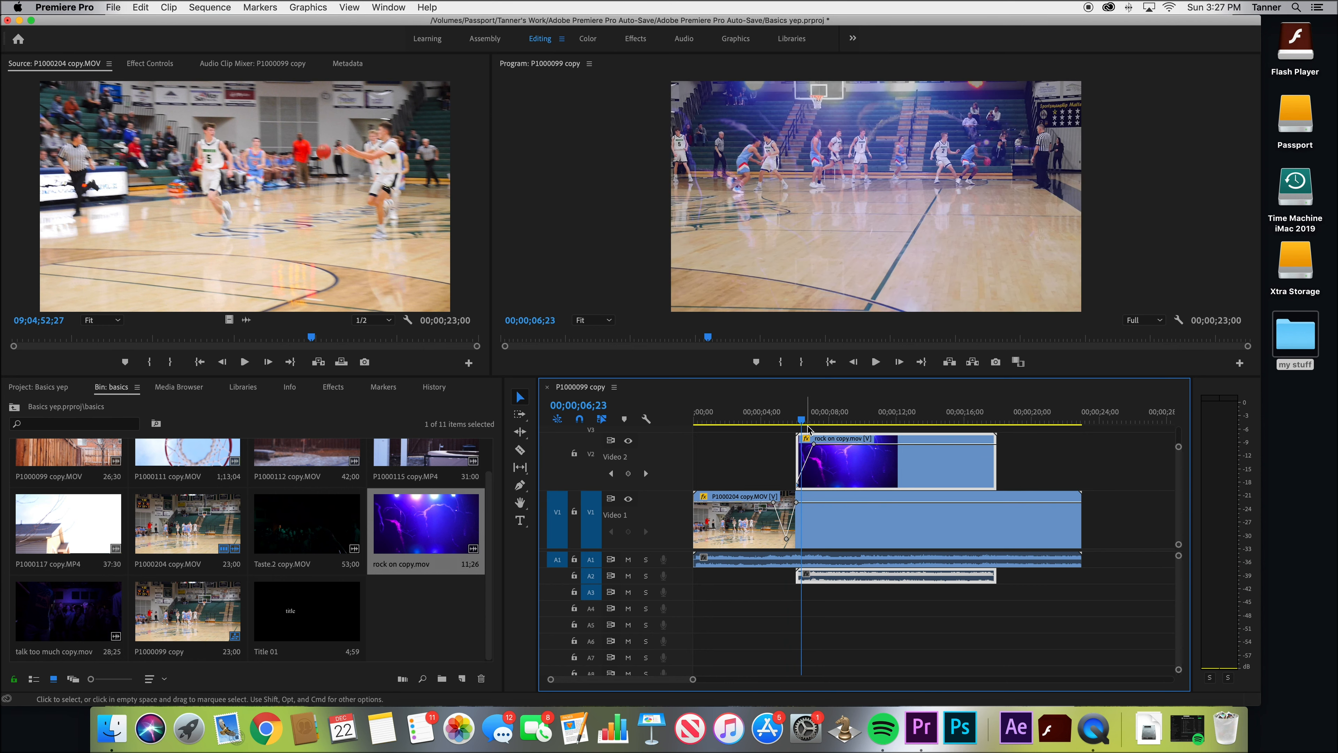
pyautogui.press('space')
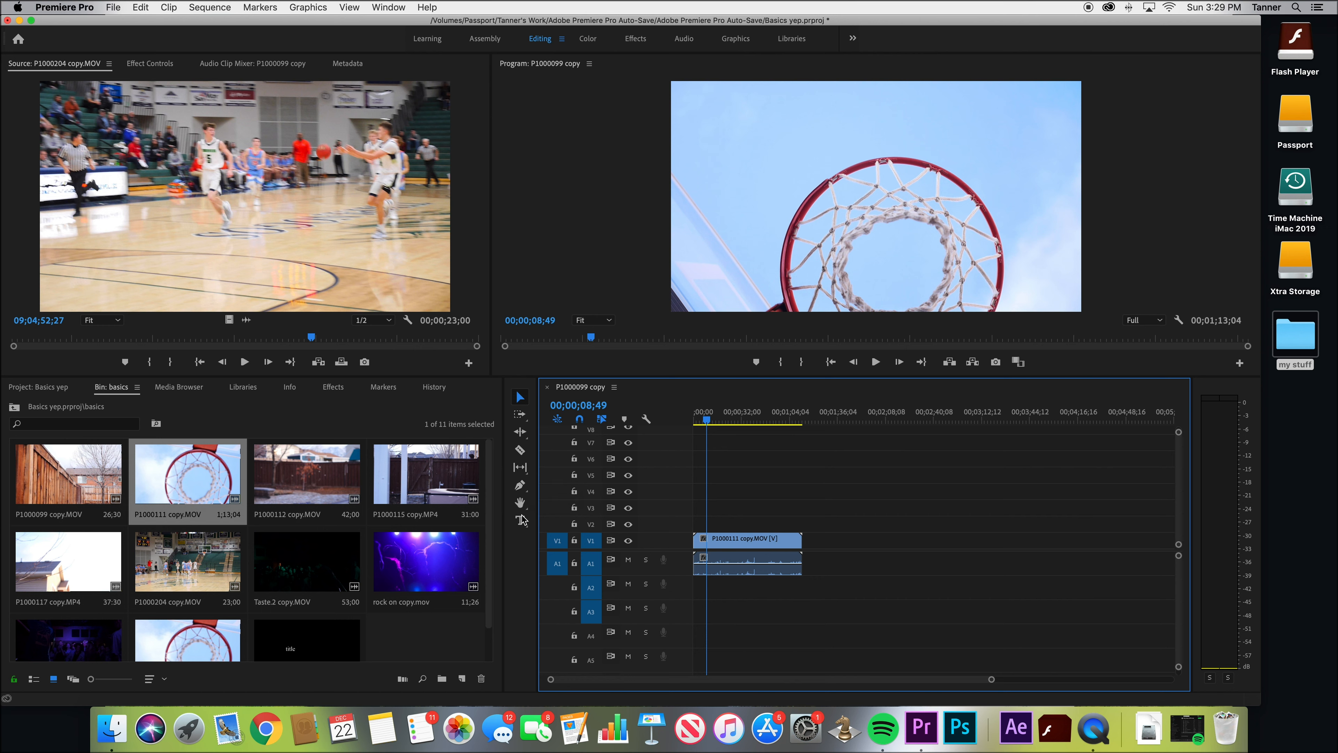
# Choose the Rate Stretch tool from the Ripple Edit group and stretch the first P1000111 copy.MOV segment on V1 to about 37 seconds
pyautogui.click(520, 431)
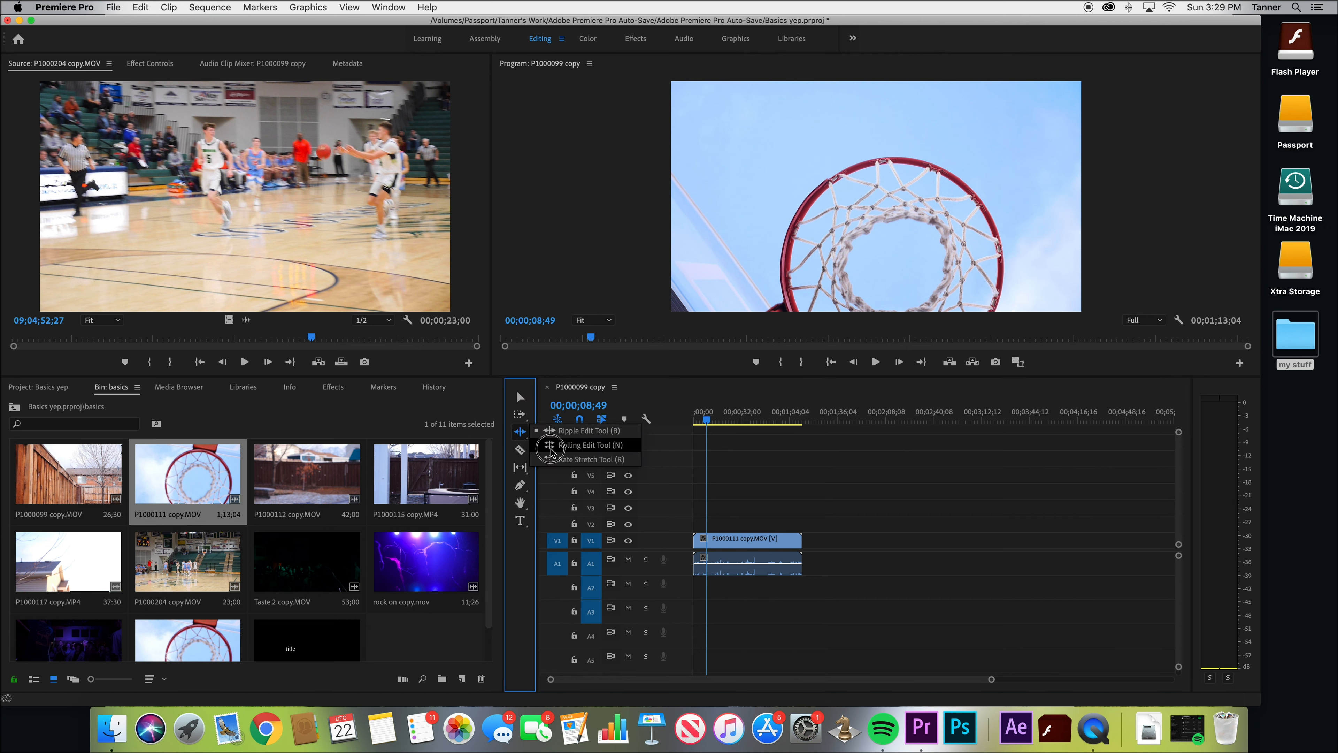
pyautogui.click(508, 414)
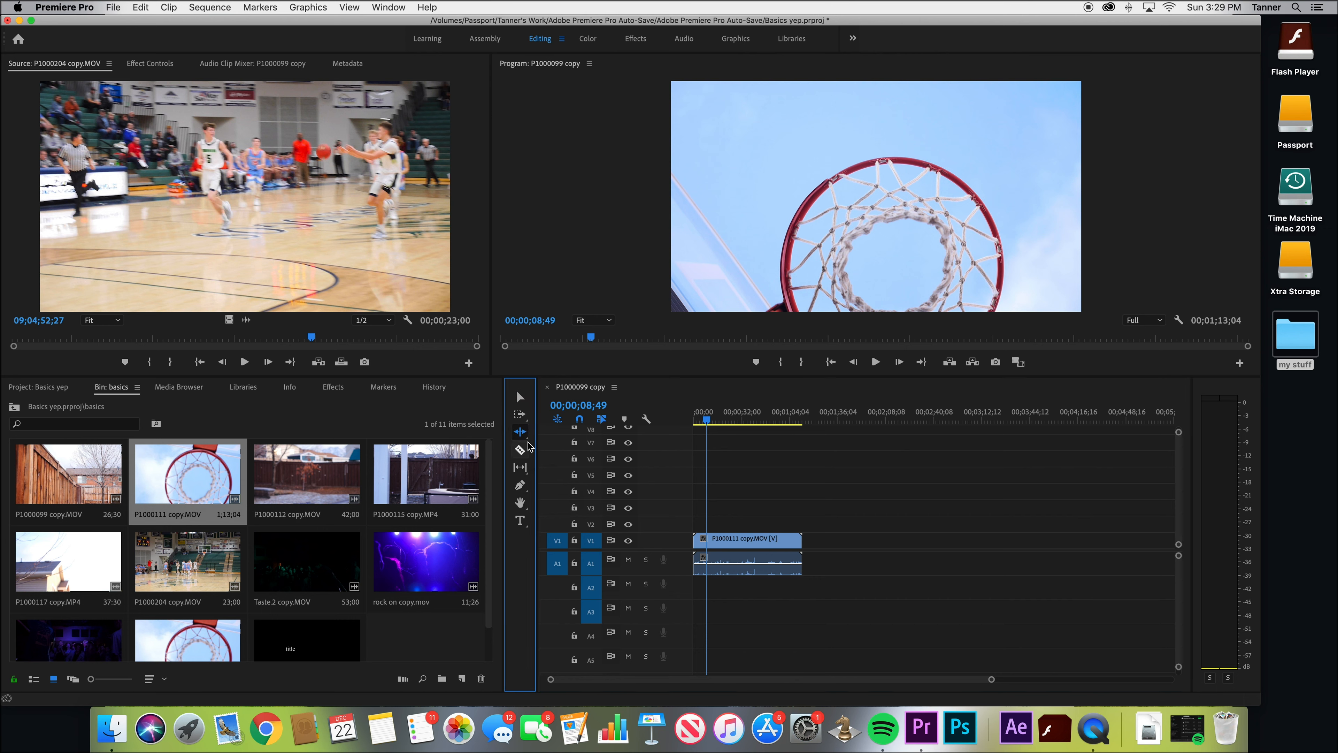
pyautogui.click(530, 373)
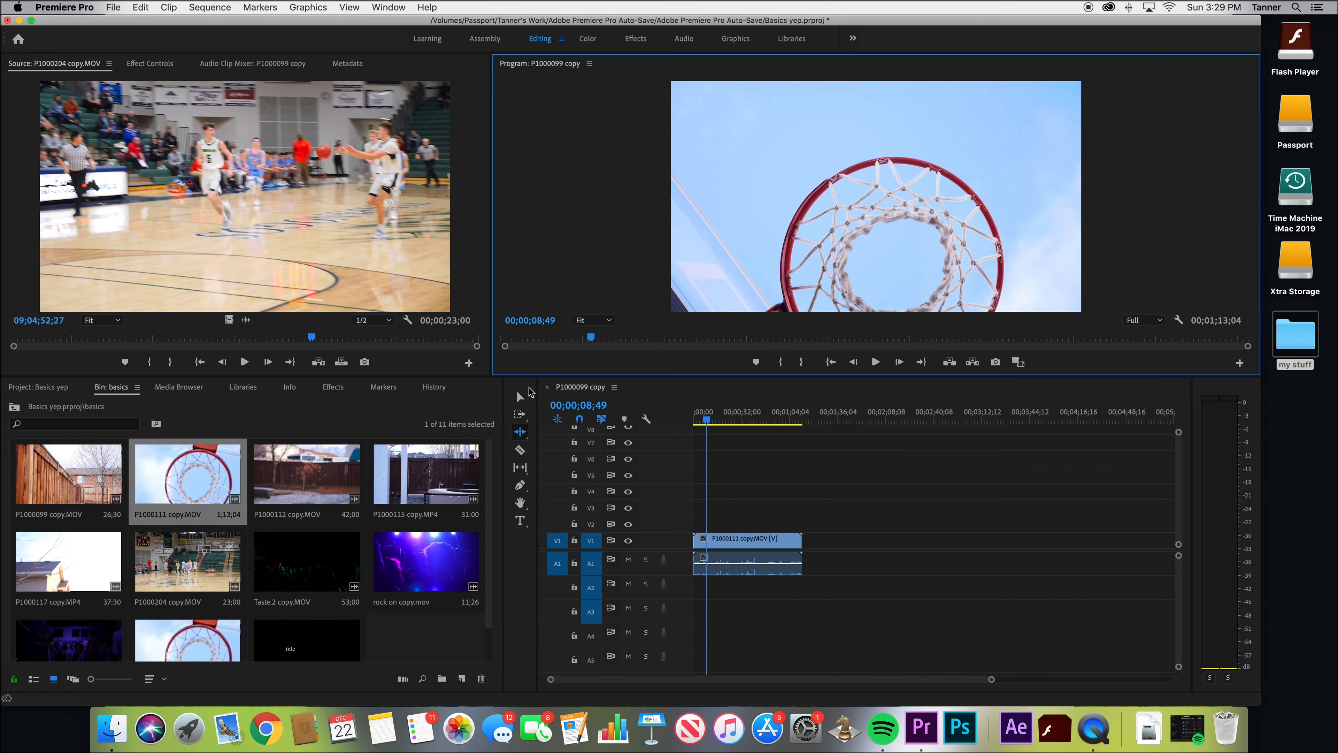
pyautogui.click(520, 432)
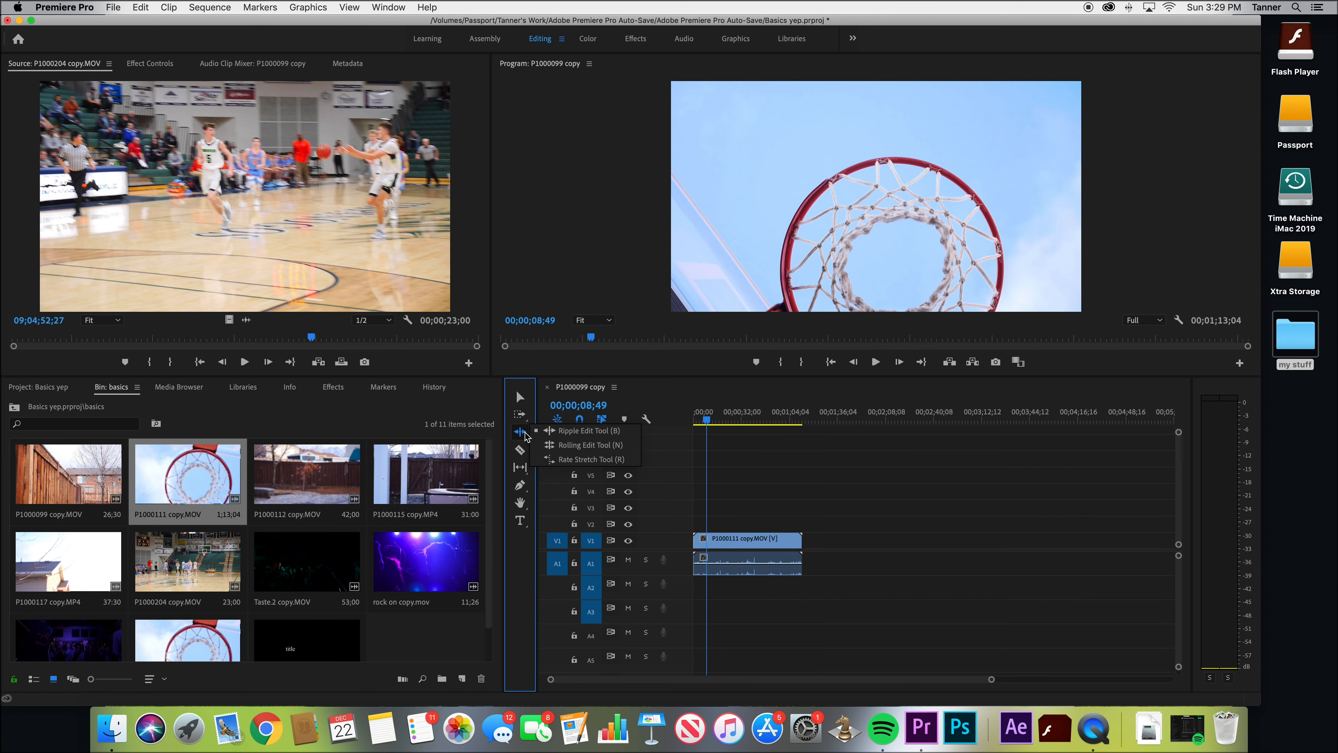
pyautogui.click(525, 548)
pyautogui.moveTo(521, 434); pyautogui.dragTo(574, 458)
pyautogui.click(574, 459)
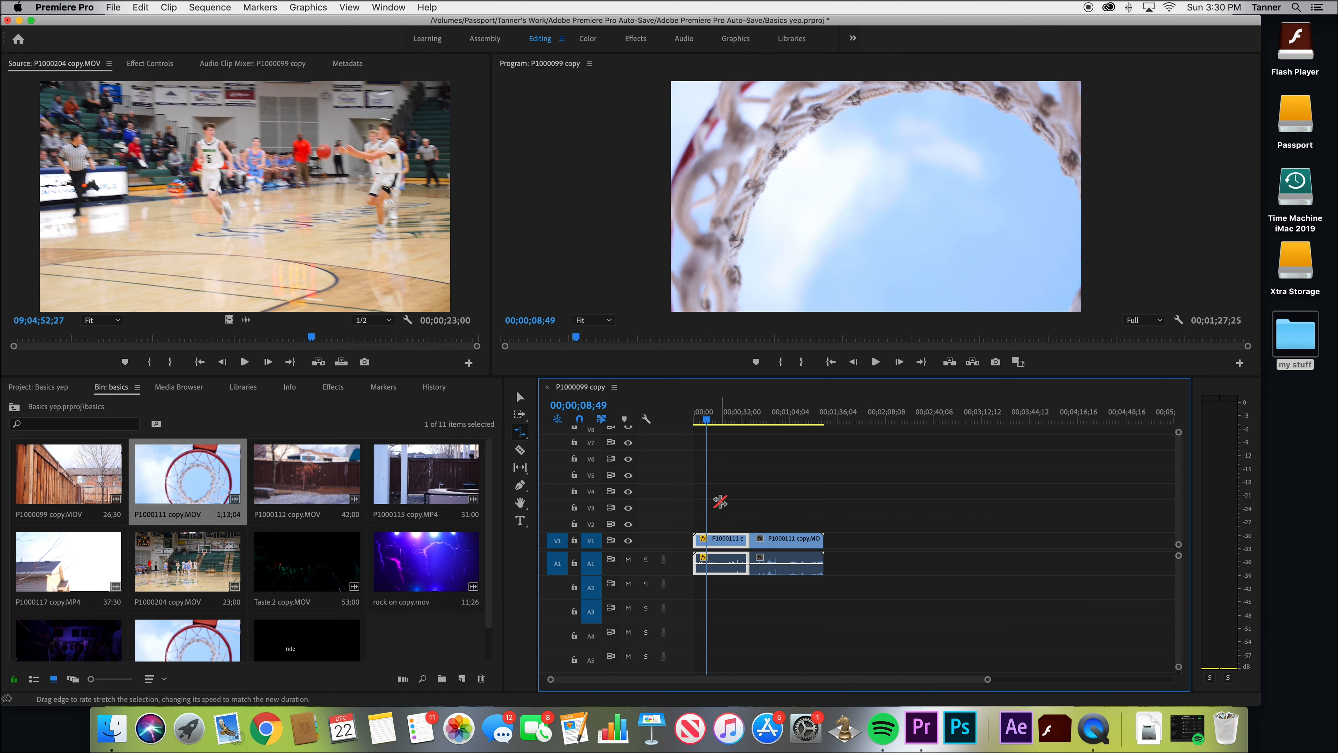
# Split the stretched first segment of P1000111 copy.MOV with the Razor tool at about 00;00;27
pyautogui.press('v')
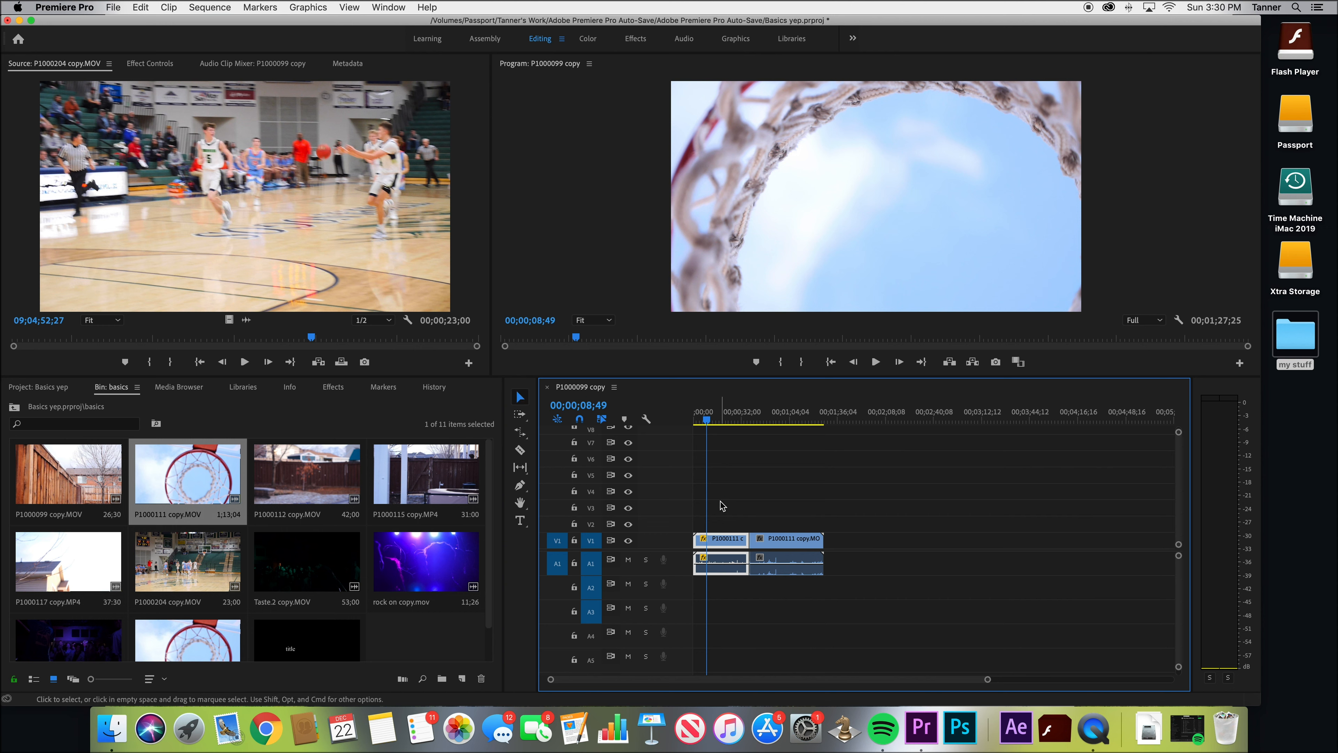
pyautogui.moveTo(694, 539)
pyautogui.mouseDown()
pyautogui.moveTo(734, 541)
pyautogui.moveTo(694, 539)
pyautogui.mouseUp()
pyautogui.press('c')
pyautogui.click(734, 540)
pyautogui.press('r')
pyautogui.press('v')
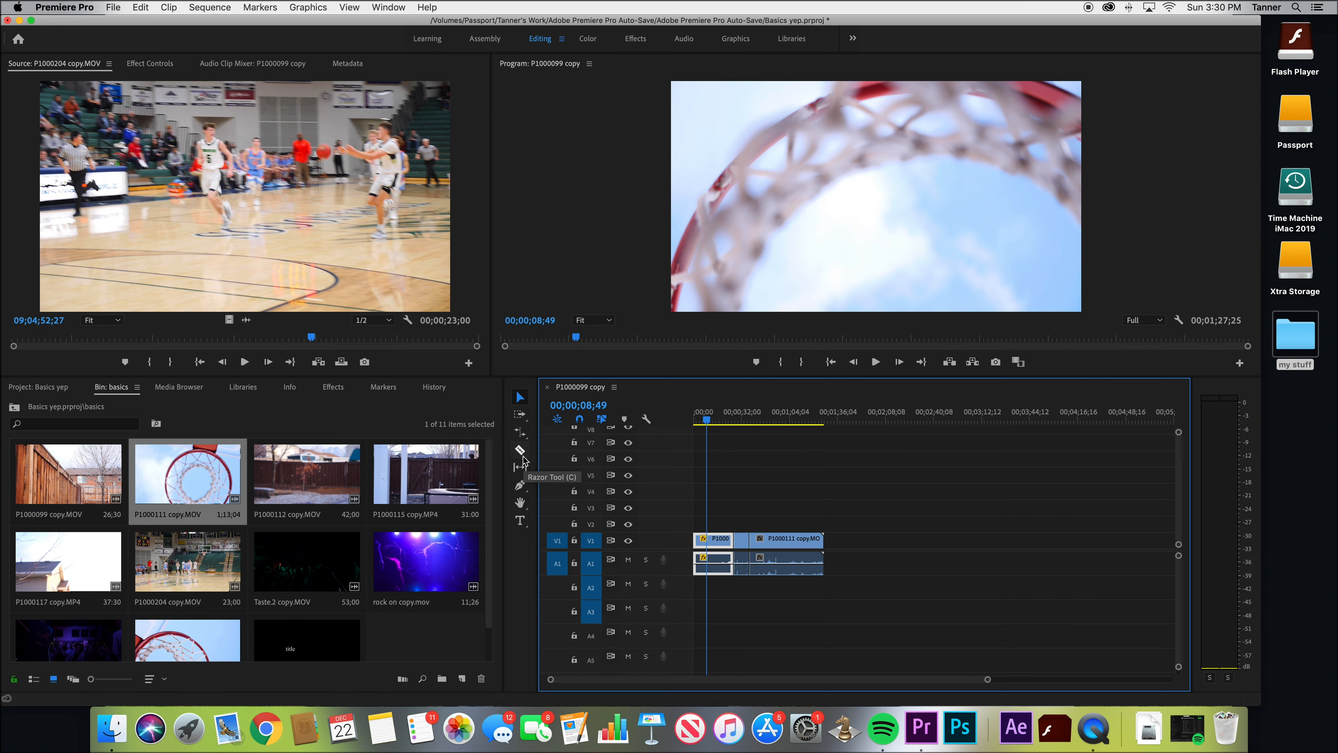
# Try spreading the P1000111 copy.MOV segments apart with the Track Select tools, and bring them back together at the sequence start
pyautogui.click(520, 415)
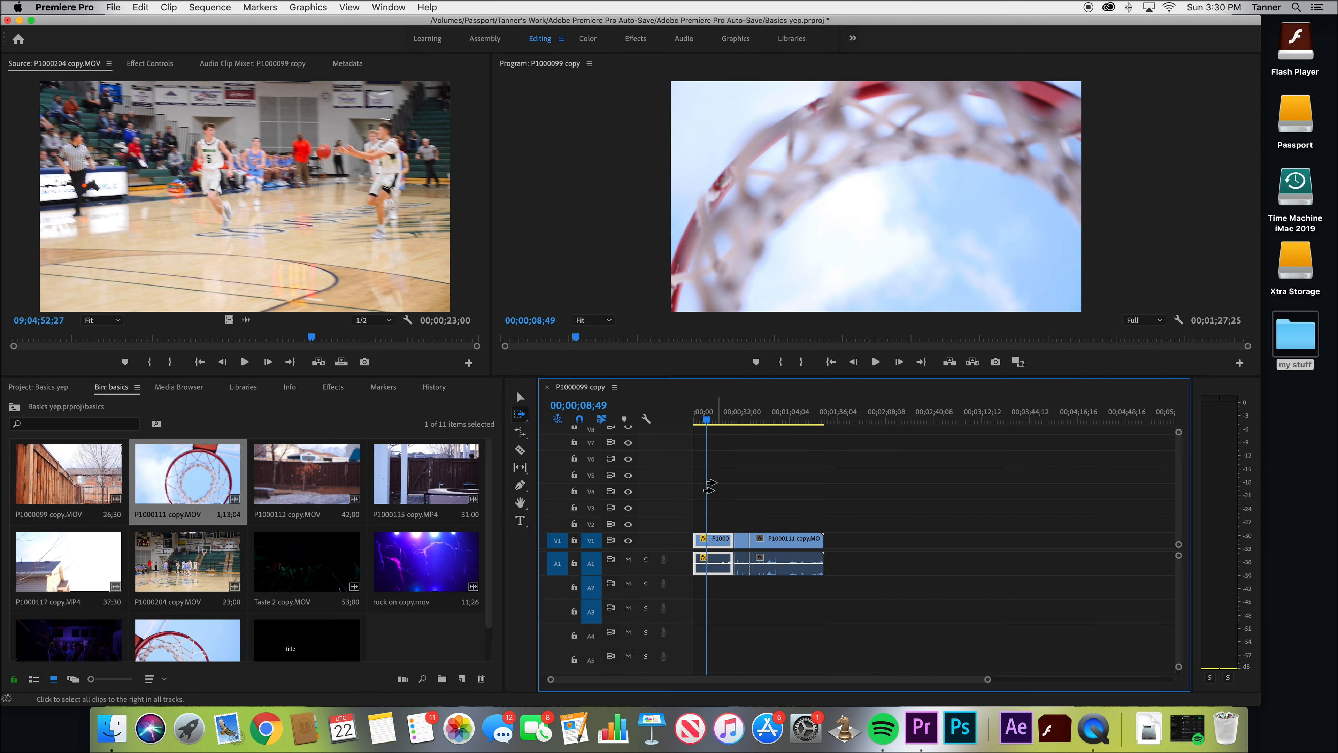
pyautogui.moveTo(693, 549); pyautogui.dragTo(837, 541)
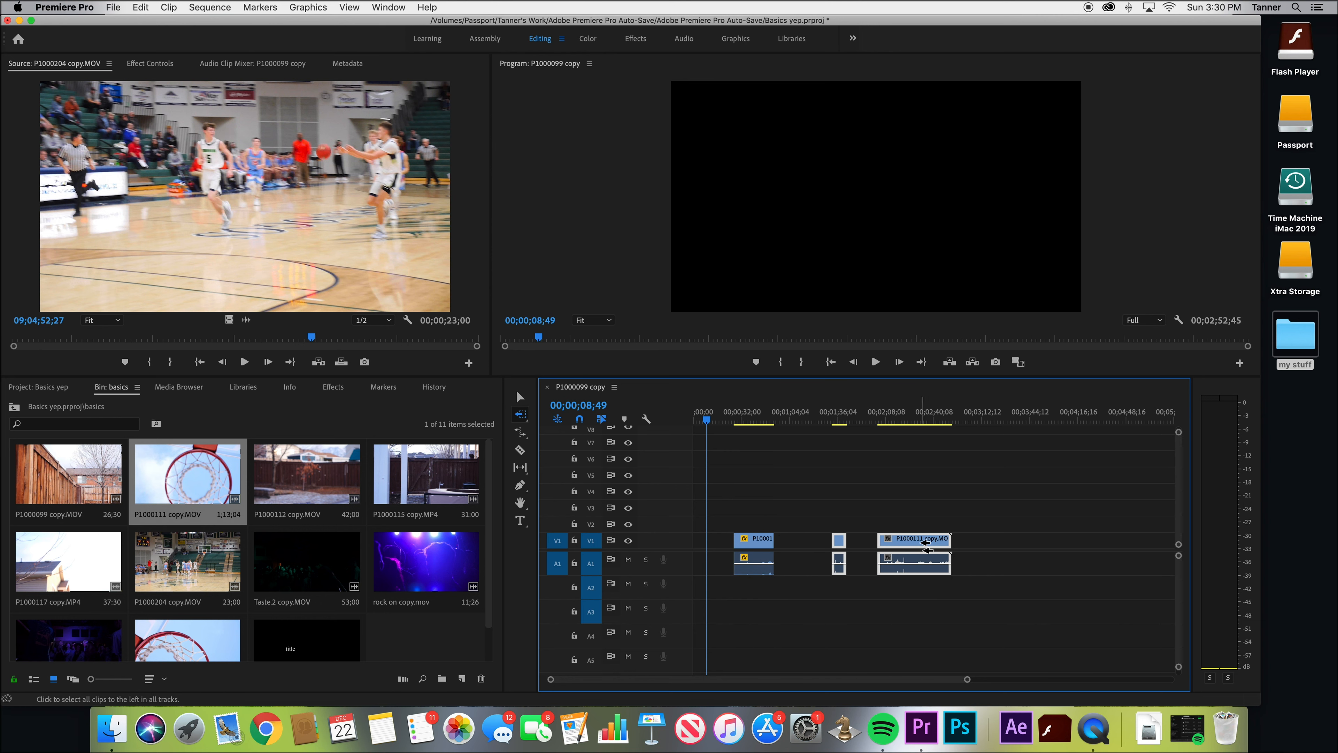
pyautogui.moveTo(958, 542); pyautogui.dragTo(933, 541)
pyautogui.moveTo(816, 541)
pyautogui.mouseDown()
pyautogui.moveTo(846, 540)
pyautogui.moveTo(792, 542)
pyautogui.moveTo(811, 542)
pyautogui.mouseUp()
pyautogui.press('v')
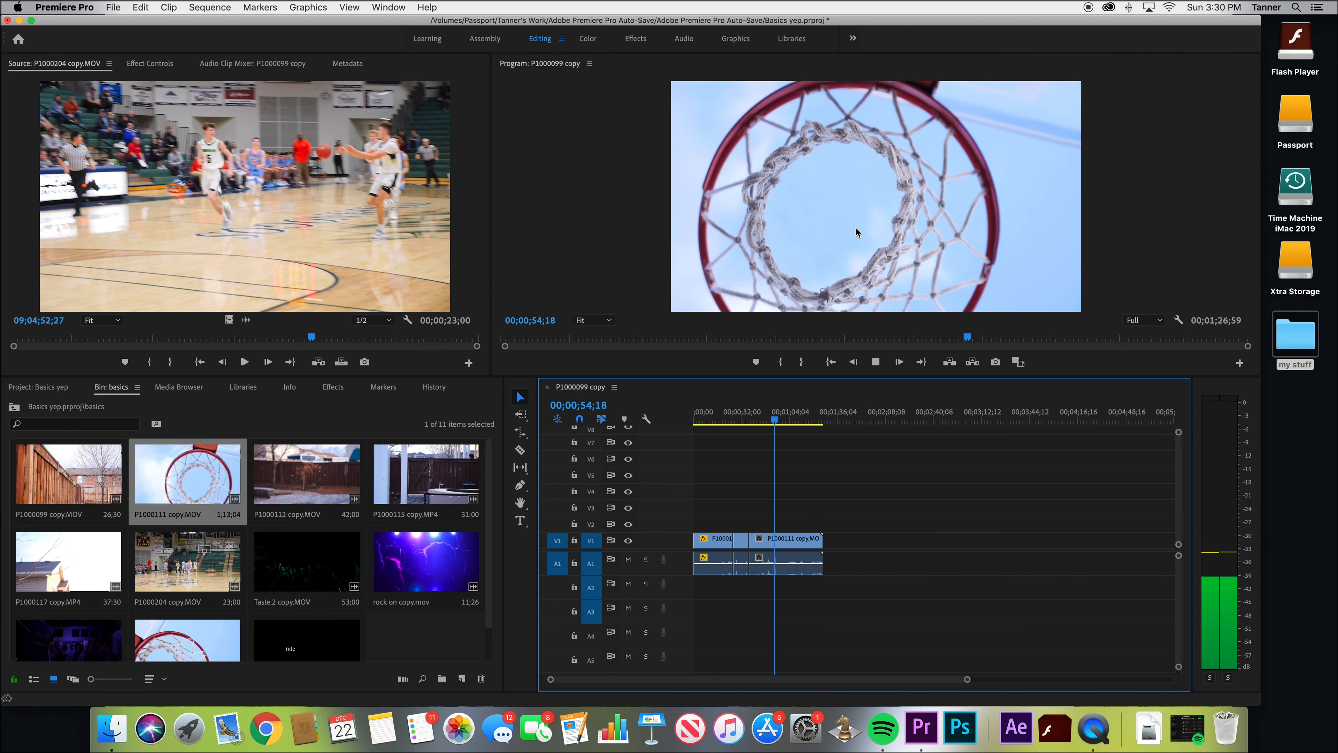
# Stop playback, try the Program monitor zoom at 10% and 75%, and return it to Fit
pyautogui.press('space')
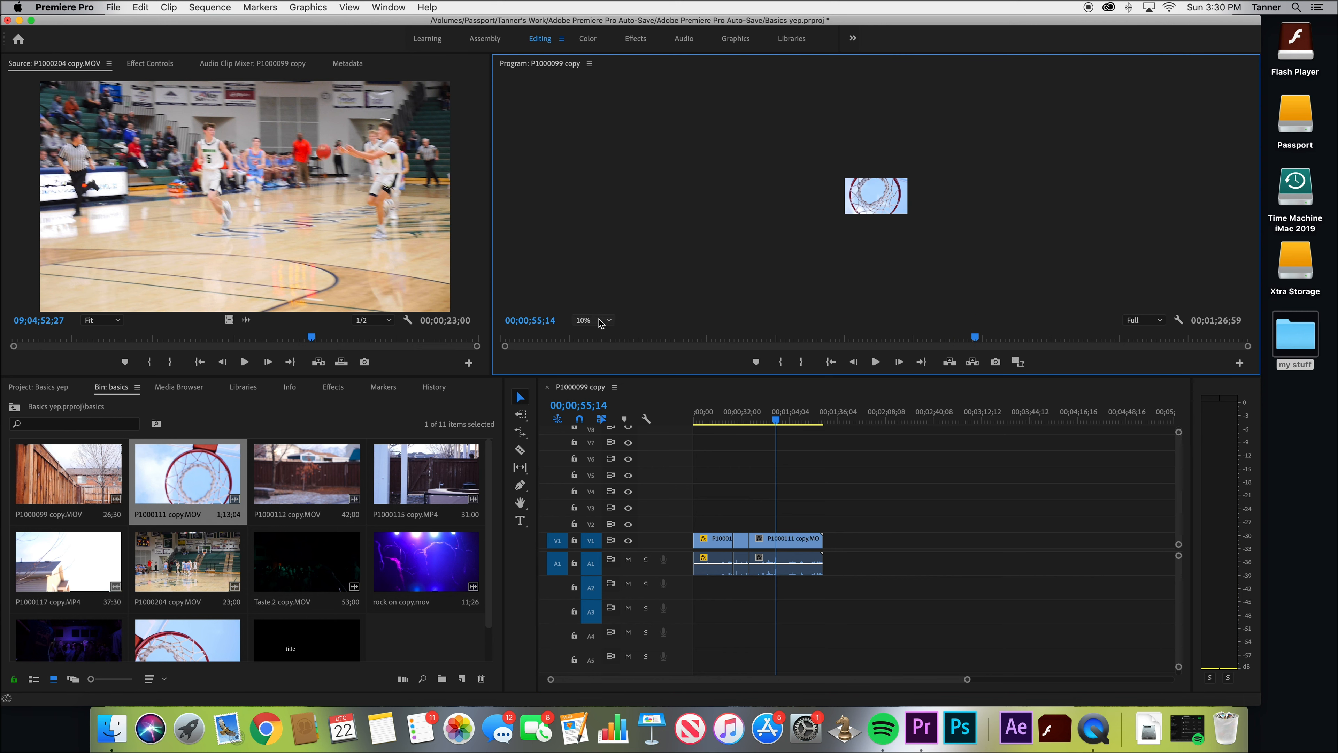
pyautogui.click(602, 320)
pyautogui.click(598, 368)
pyautogui.click(595, 322)
pyautogui.click(596, 389)
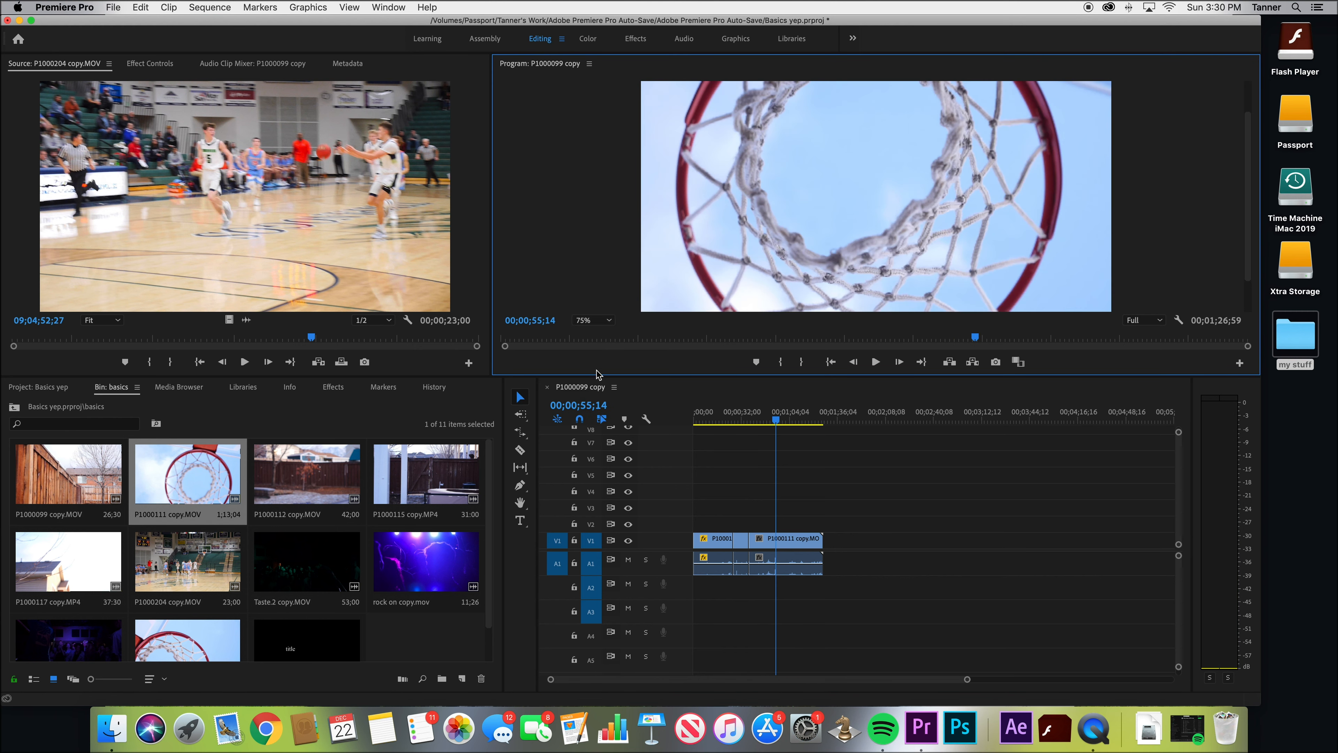
pyautogui.click(597, 321)
pyautogui.click(595, 334)
# Lower the Program monitor's playback resolution to 1/4, play the sequence, and restore the resolution to Full
pyautogui.click(1152, 321)
pyautogui.click(1145, 365)
pyautogui.press('space')
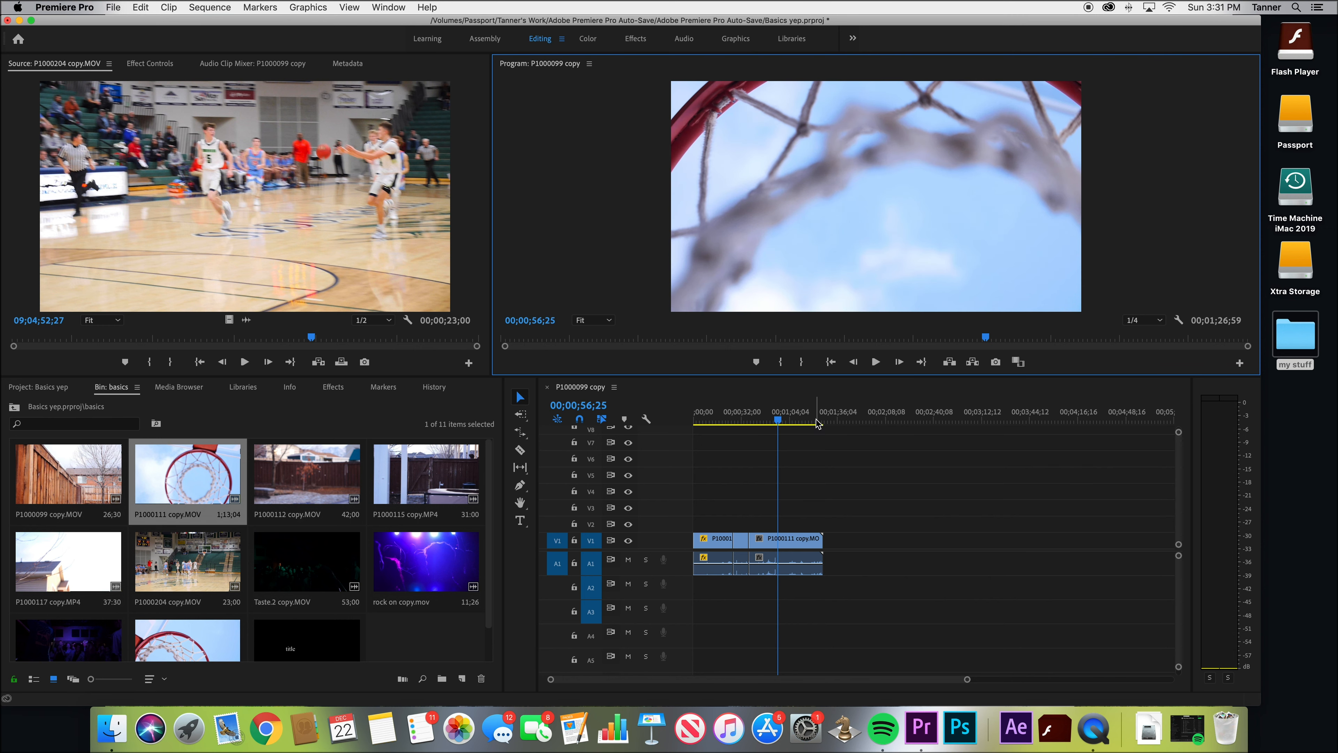
pyautogui.click(1152, 320)
pyautogui.click(1142, 346)
pyautogui.click(1144, 320)
pyautogui.click(1141, 332)
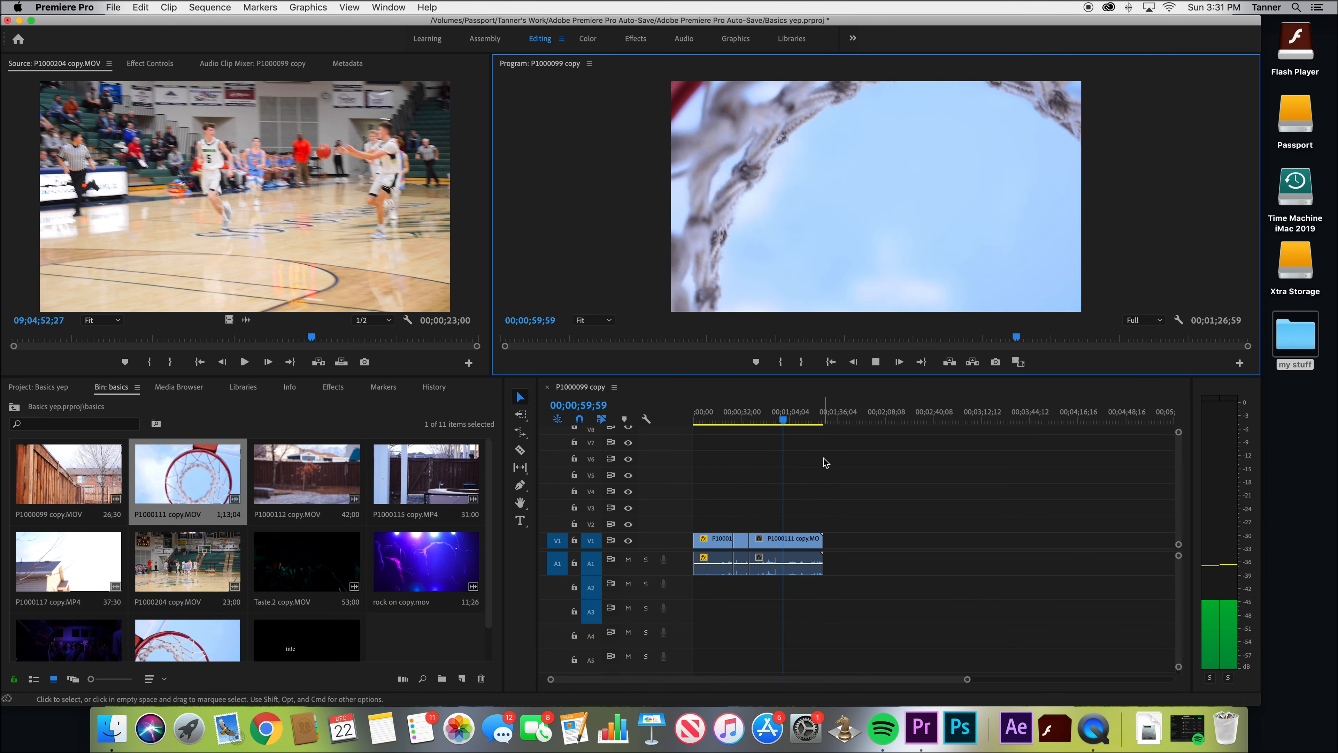
pyautogui.press('space')
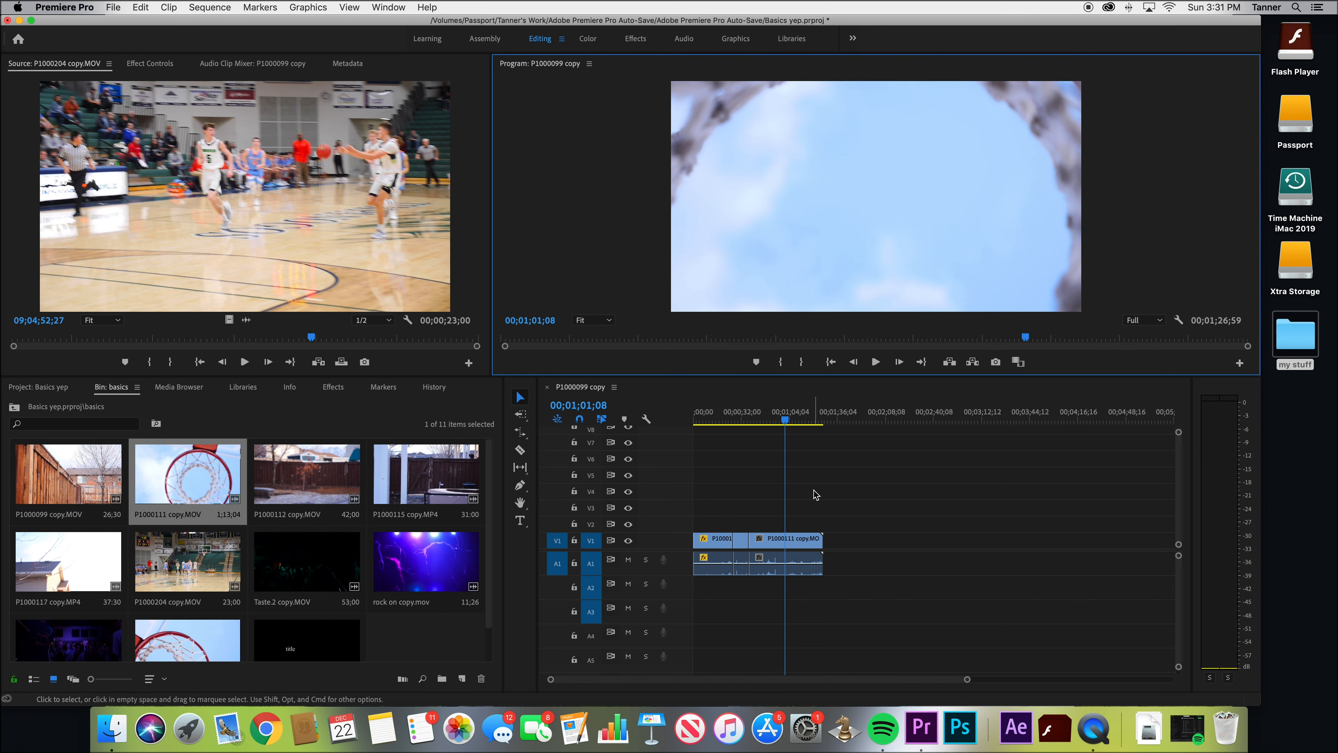
# Load the last P1000111 copy.MOV segment on V1 into the Source monitor and show its Effect Controls
pyautogui.click(791, 543)
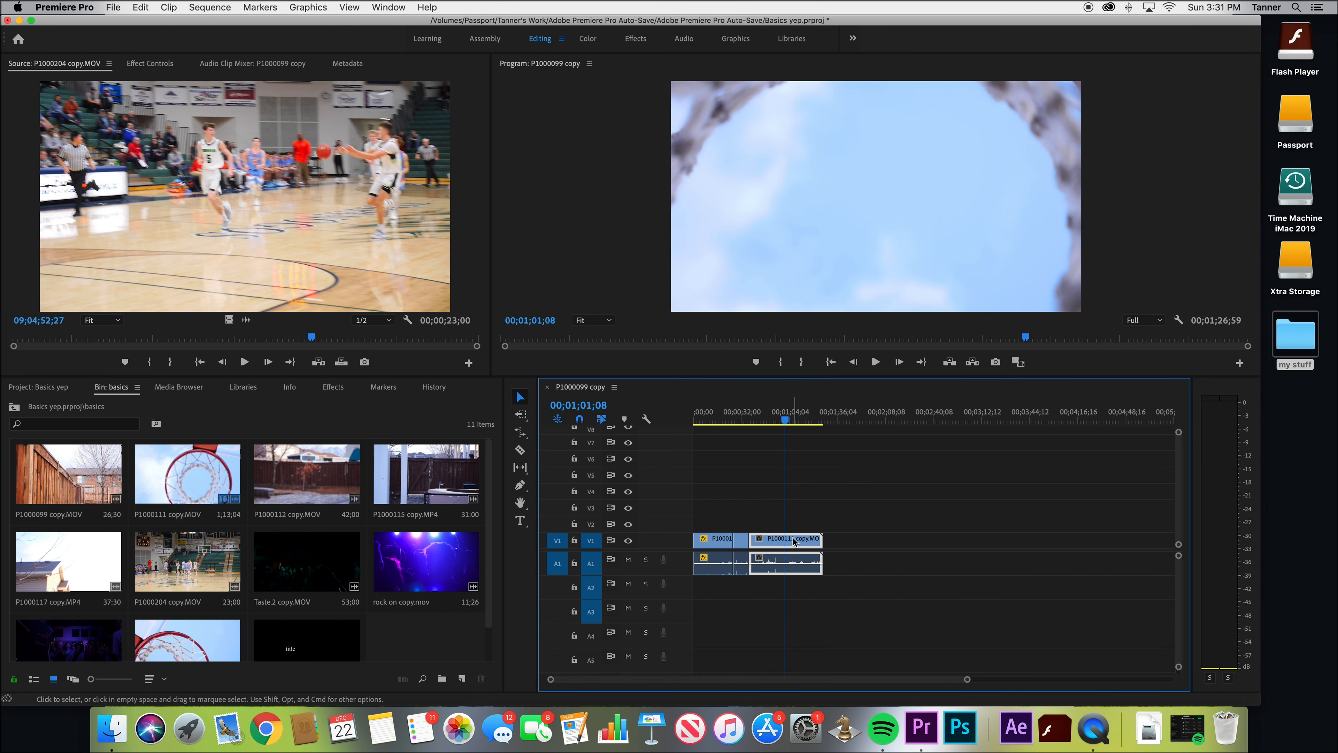
pyautogui.click(151, 64)
pyautogui.click(64, 68)
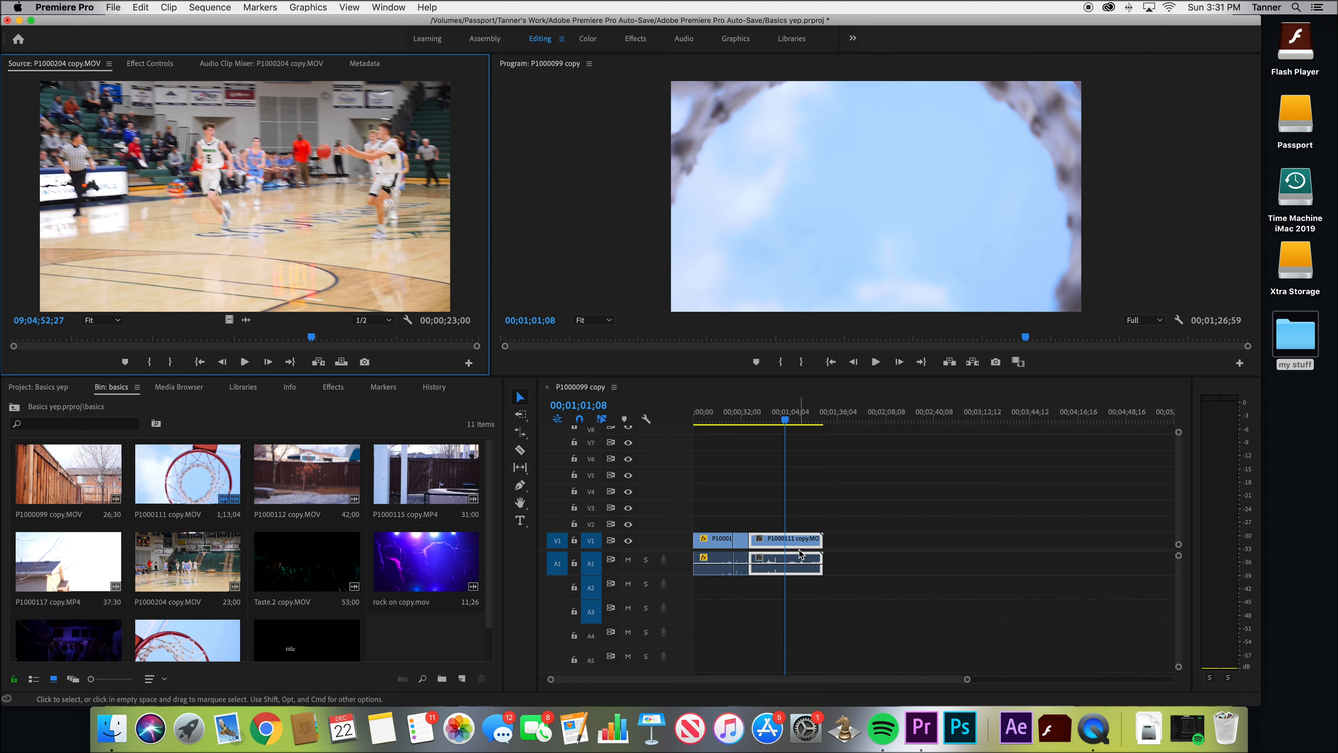
pyautogui.click(800, 553)
pyautogui.doubleClick(782, 543)
pyautogui.click(234, 65)
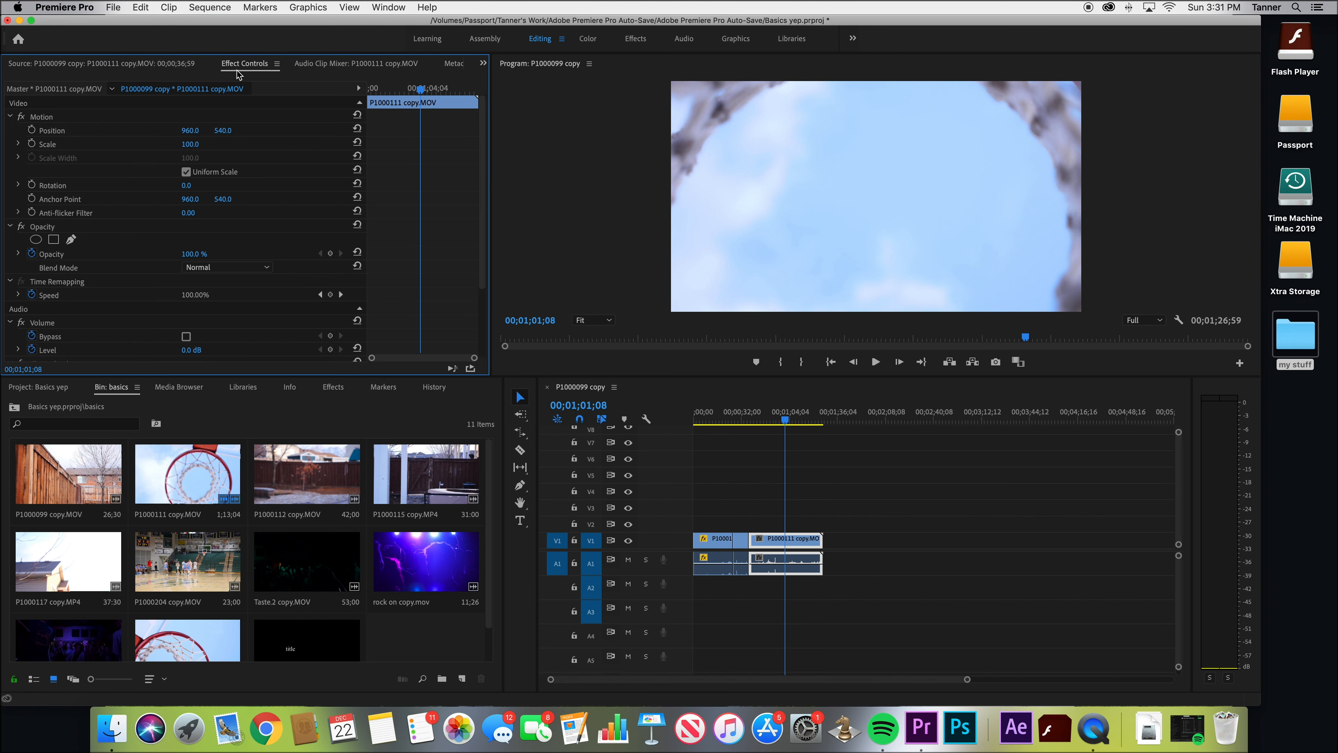
# Try Position X 829, Scale 86 and Rotation -40°, reset them to 960, 100 and 0°, and undo a further scale change to 137
pyautogui.moveTo(190, 131); pyautogui.dragTo(193, 254)
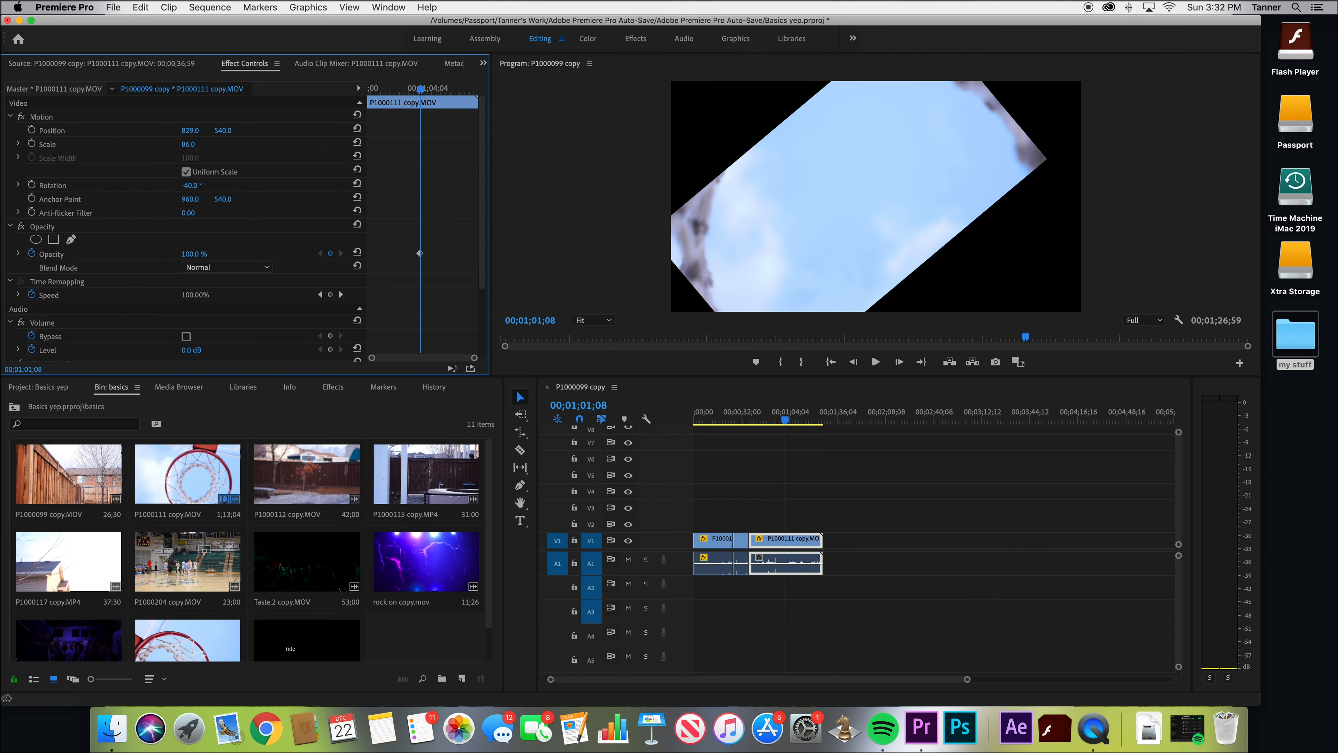
pyautogui.moveTo(198, 185); pyautogui.dragTo(218, 185)
pyautogui.click(191, 129)
pyautogui.write('960')
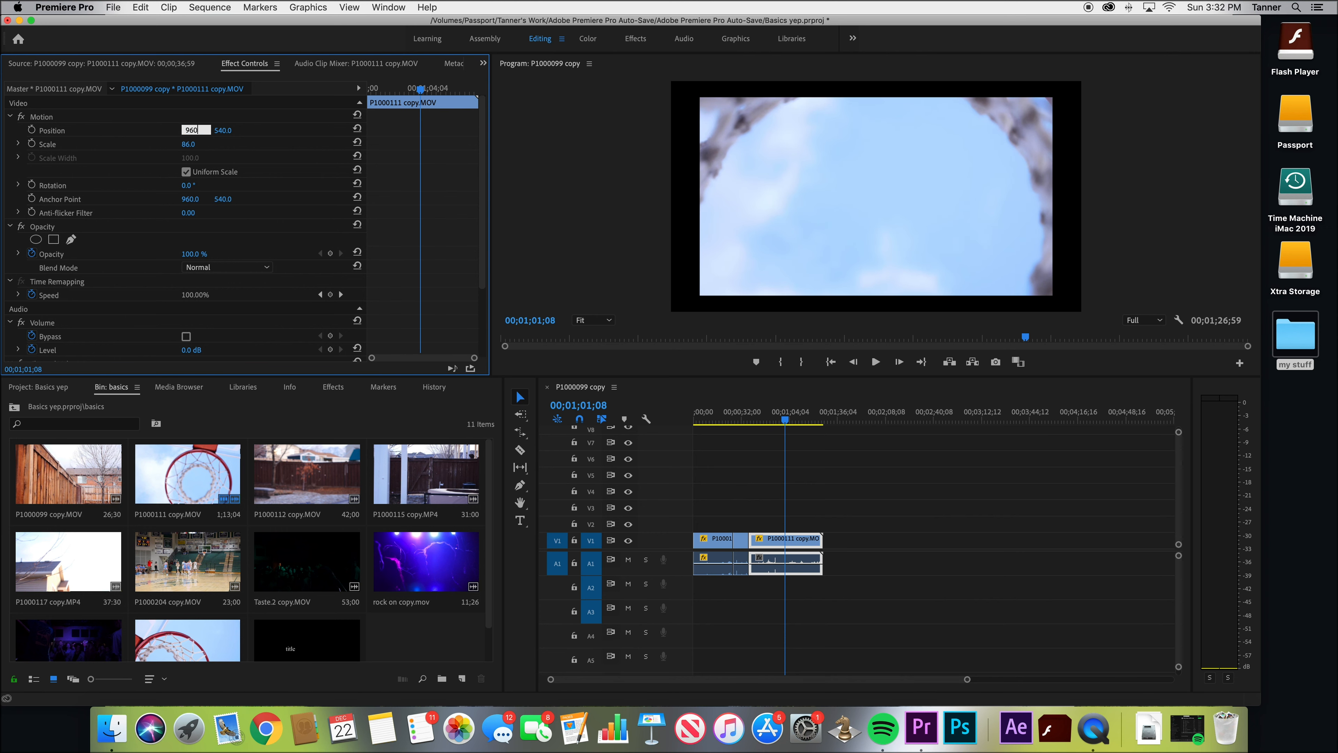
pyautogui.write('100')
pyautogui.press('Return')
pyautogui.moveTo(185, 144); pyautogui.dragTo(201, 144)
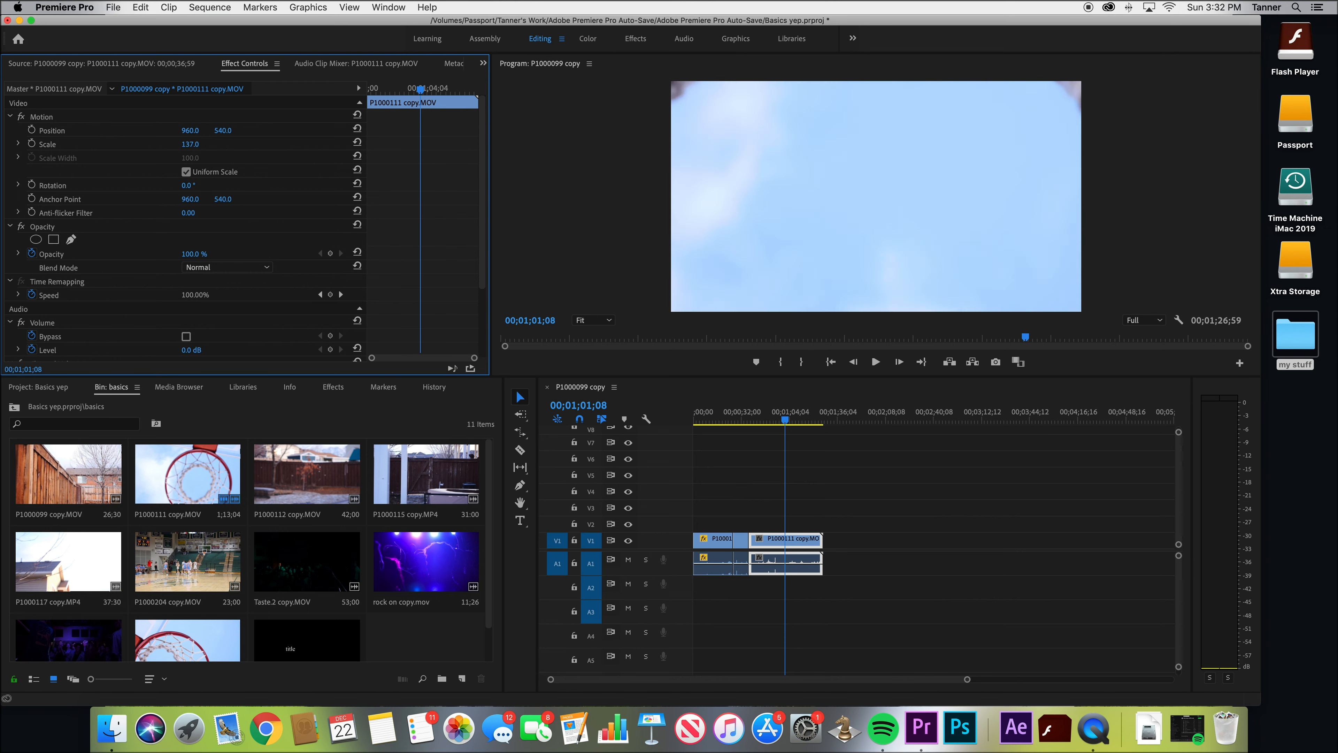
pyautogui.press('super+z')
# Try transforming the clip directly in the frame with Motion: move it, scale it to about 68.5, rotate it to about -100.5° and shift its anchor point
pyautogui.click(147, 117)
pyautogui.moveTo(785, 174); pyautogui.dragTo(839, 209)
pyautogui.moveTo(725, 115); pyautogui.dragTo(865, 200)
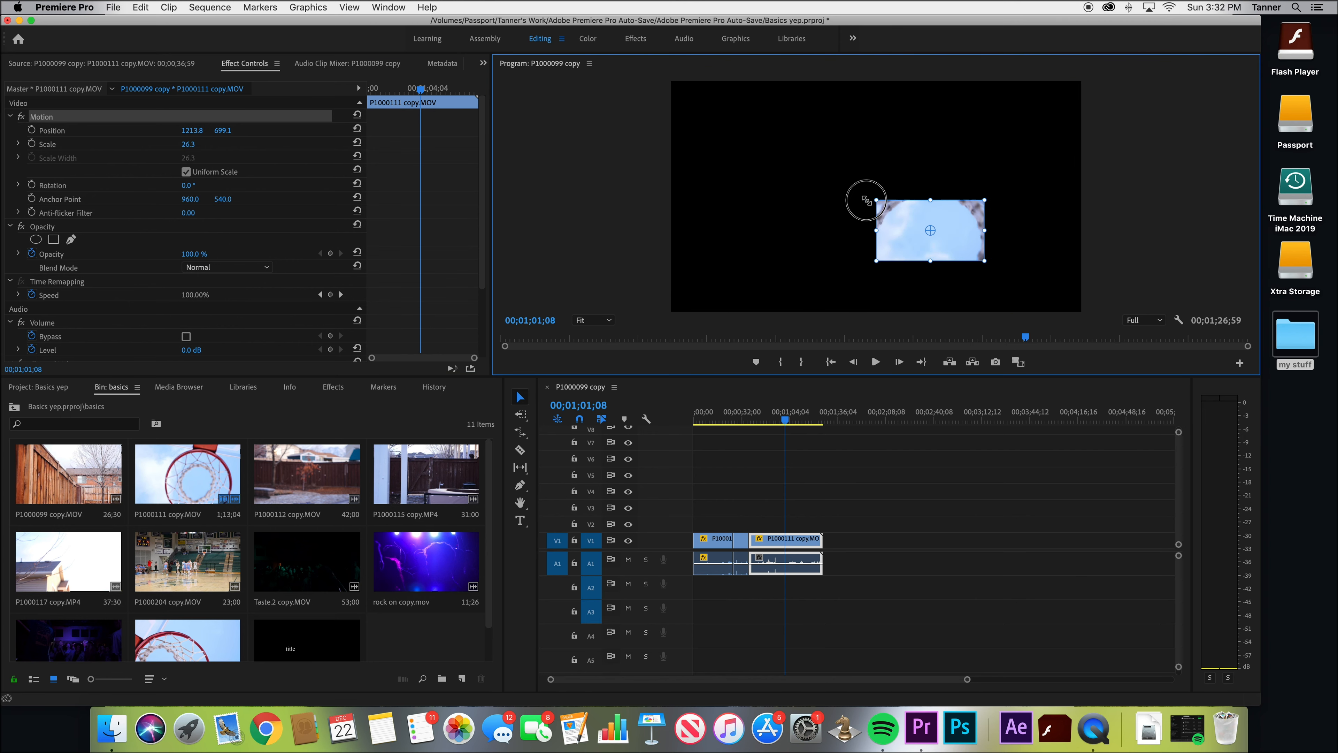
pyautogui.moveTo(938, 229); pyautogui.dragTo(886, 219)
pyautogui.moveTo(940, 185); pyautogui.dragTo(832, 163)
pyautogui.moveTo(900, 159); pyautogui.dragTo(966, 100)
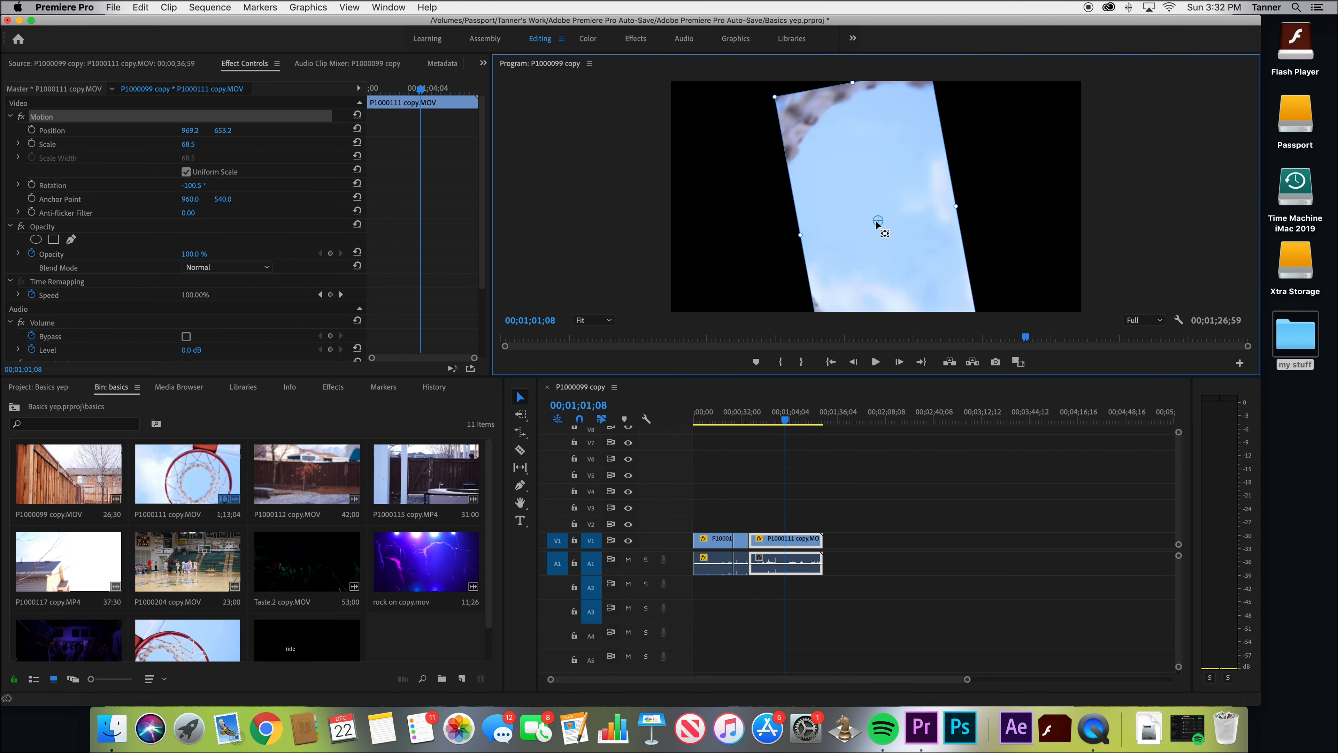
pyautogui.moveTo(878, 222); pyautogui.dragTo(924, 219)
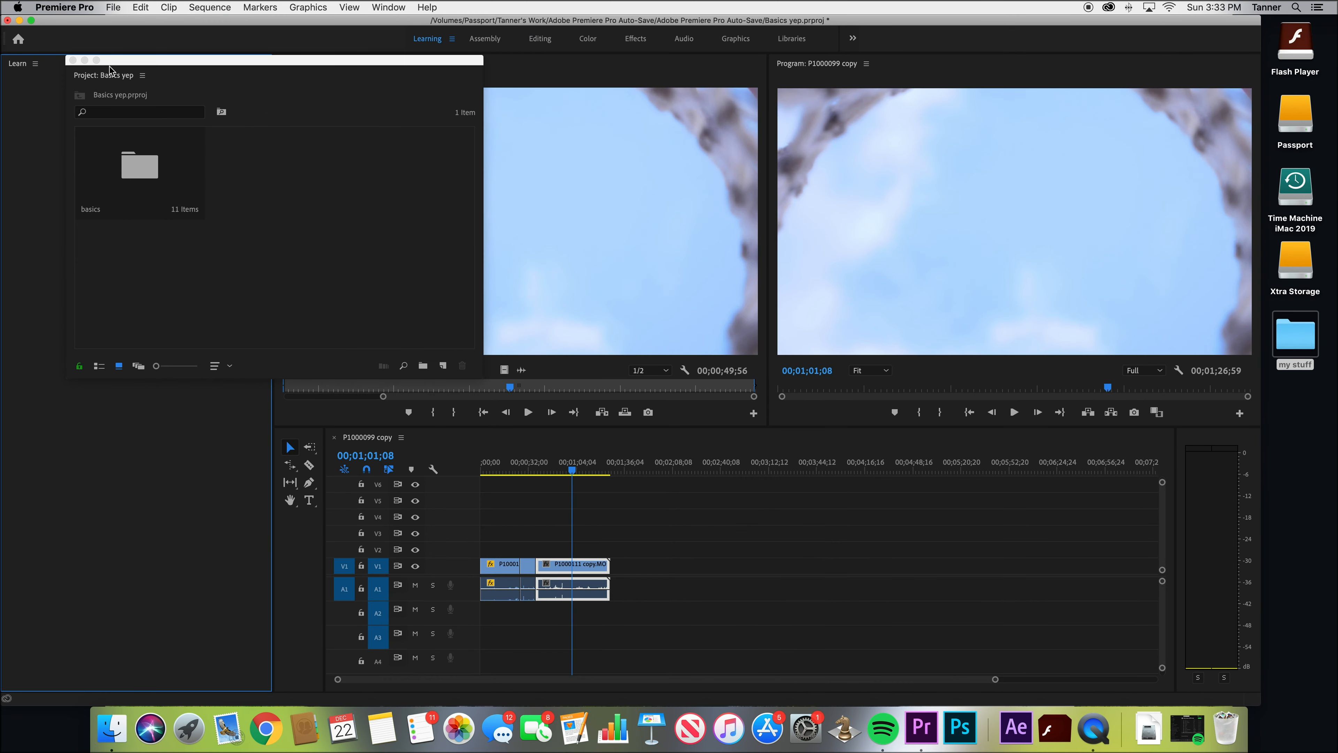
# Close the floating project panel and switch through the Assembly workspace to the Color workspace
pyautogui.click(74, 60)
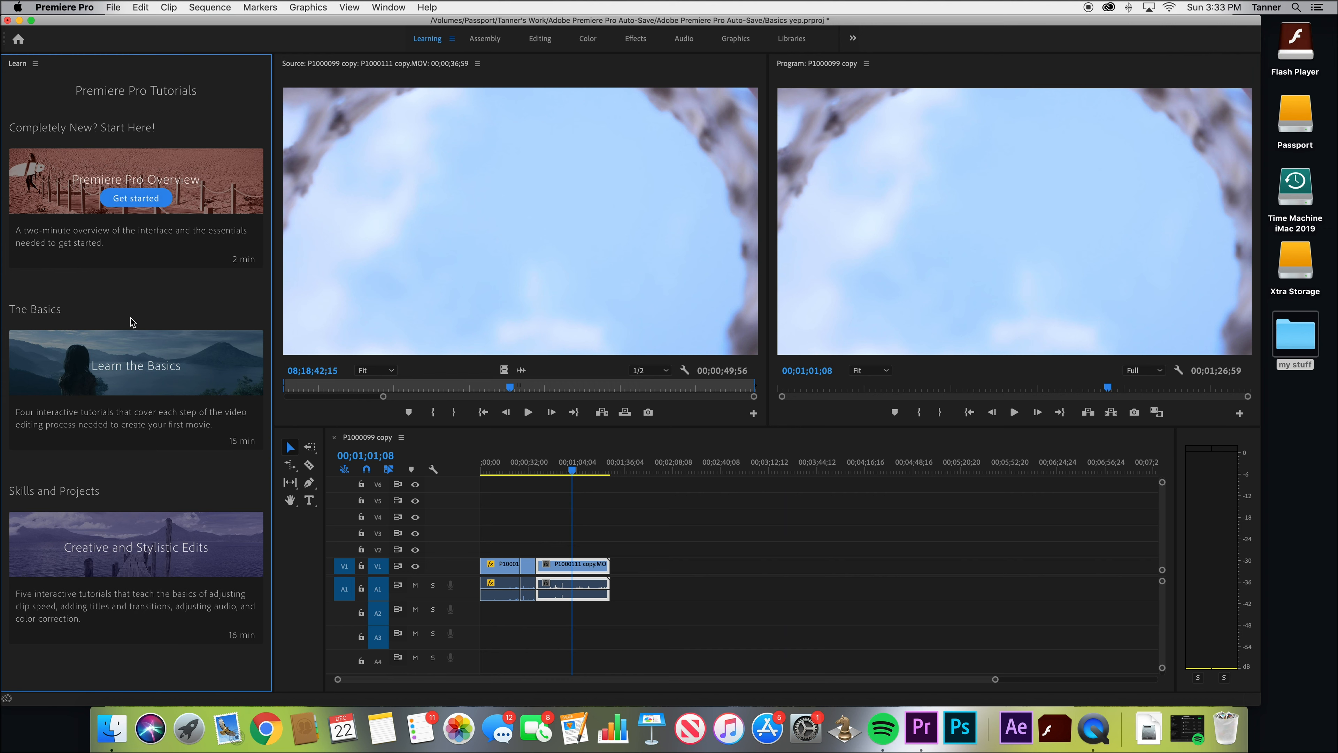
pyautogui.click(485, 38)
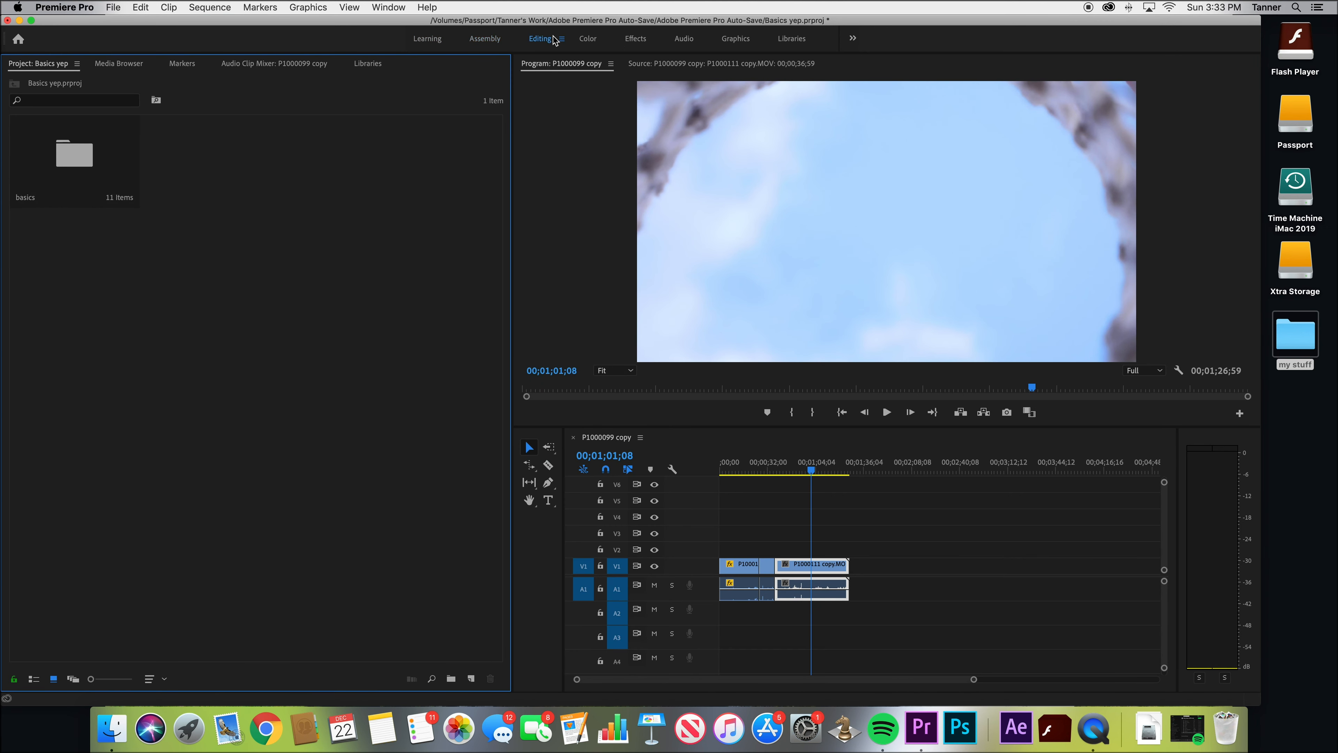
pyautogui.click(588, 38)
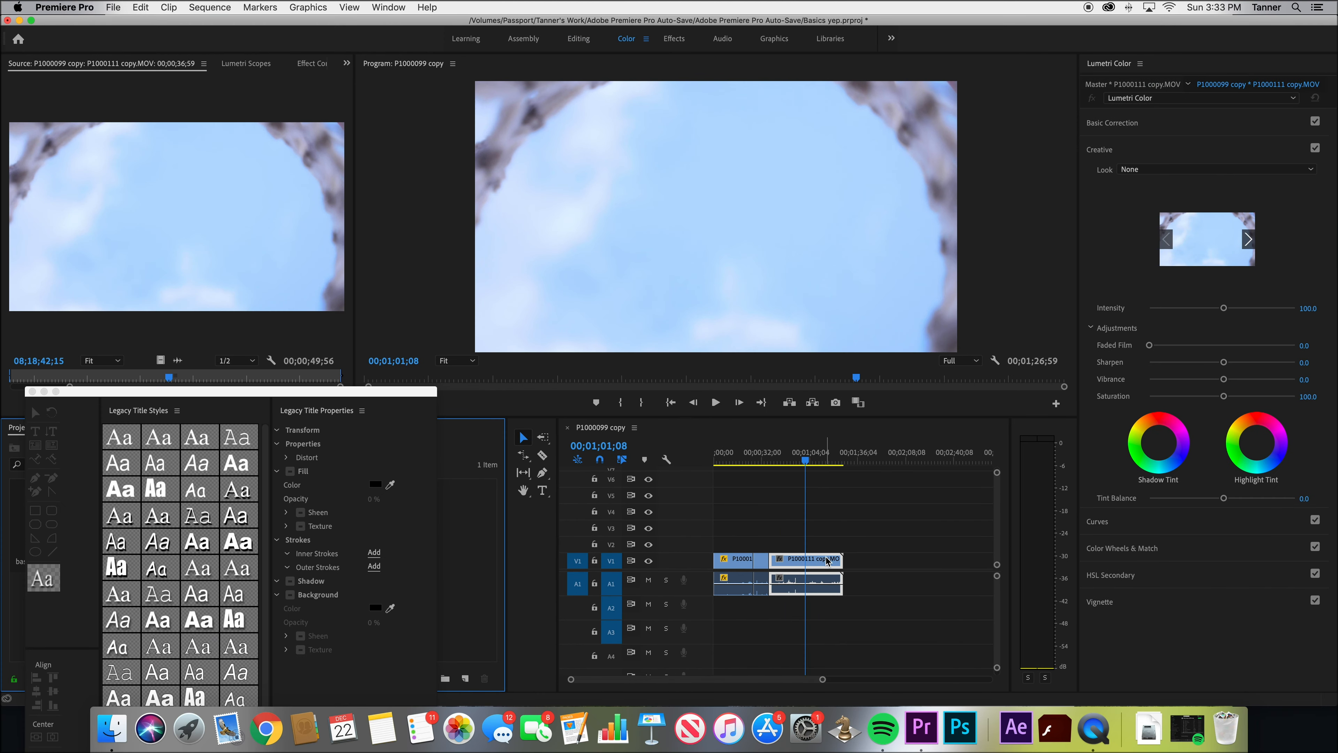
# Test and reset a Basic Correction slider, bend the Lumetri curve's shadows down and highlights up, and move the playhead to 00;01;04;53
pyautogui.click(1185, 122)
pyautogui.moveTo(1224, 215); pyautogui.dragTo(1284, 215)
pyautogui.doubleClick(1284, 215)
pyautogui.click(1185, 454)
pyautogui.moveTo(1168, 389); pyautogui.dragTo(1173, 402)
pyautogui.moveTo(1254, 311); pyautogui.dragTo(1257, 302)
pyautogui.moveTo(805, 460); pyautogui.dragTo(810, 463)
pyautogui.click(1273, 176)
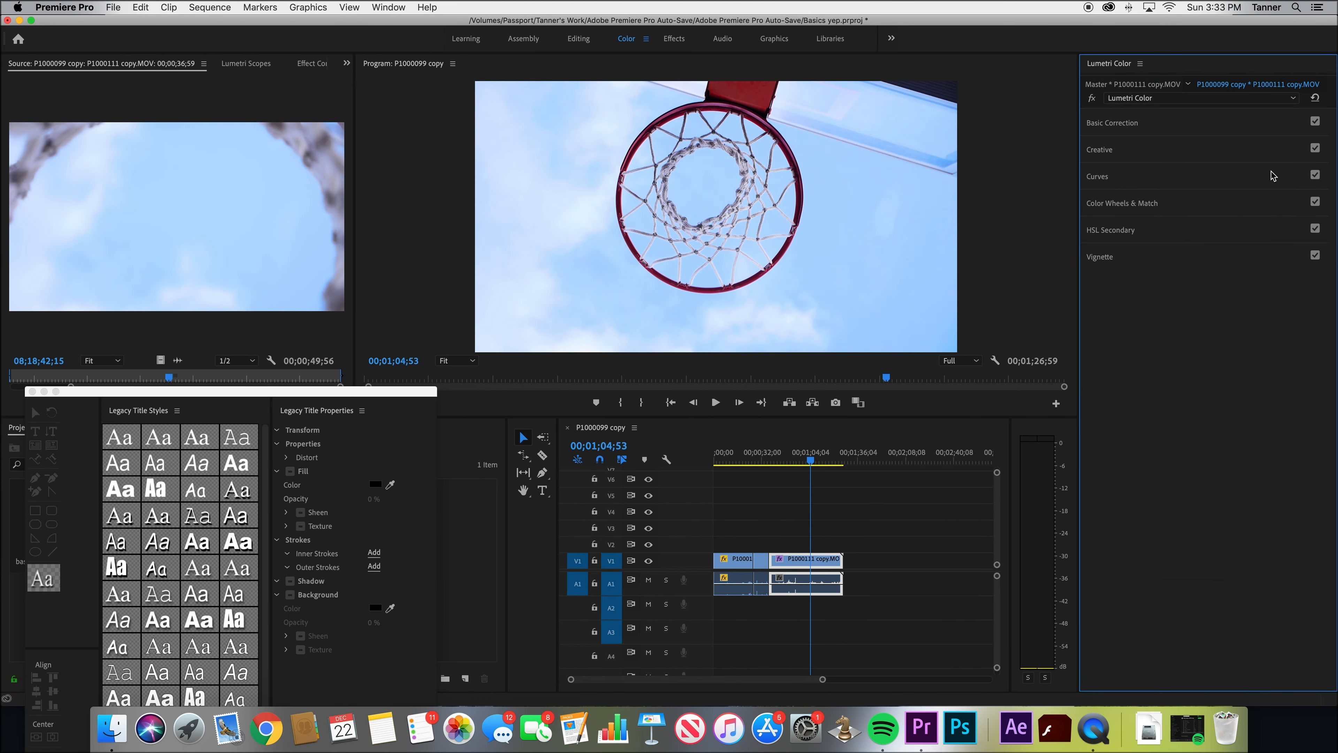
# Switch to the Effects workspace, browse the effect categories, and show the Essential Sound settings
pyautogui.click(672, 41)
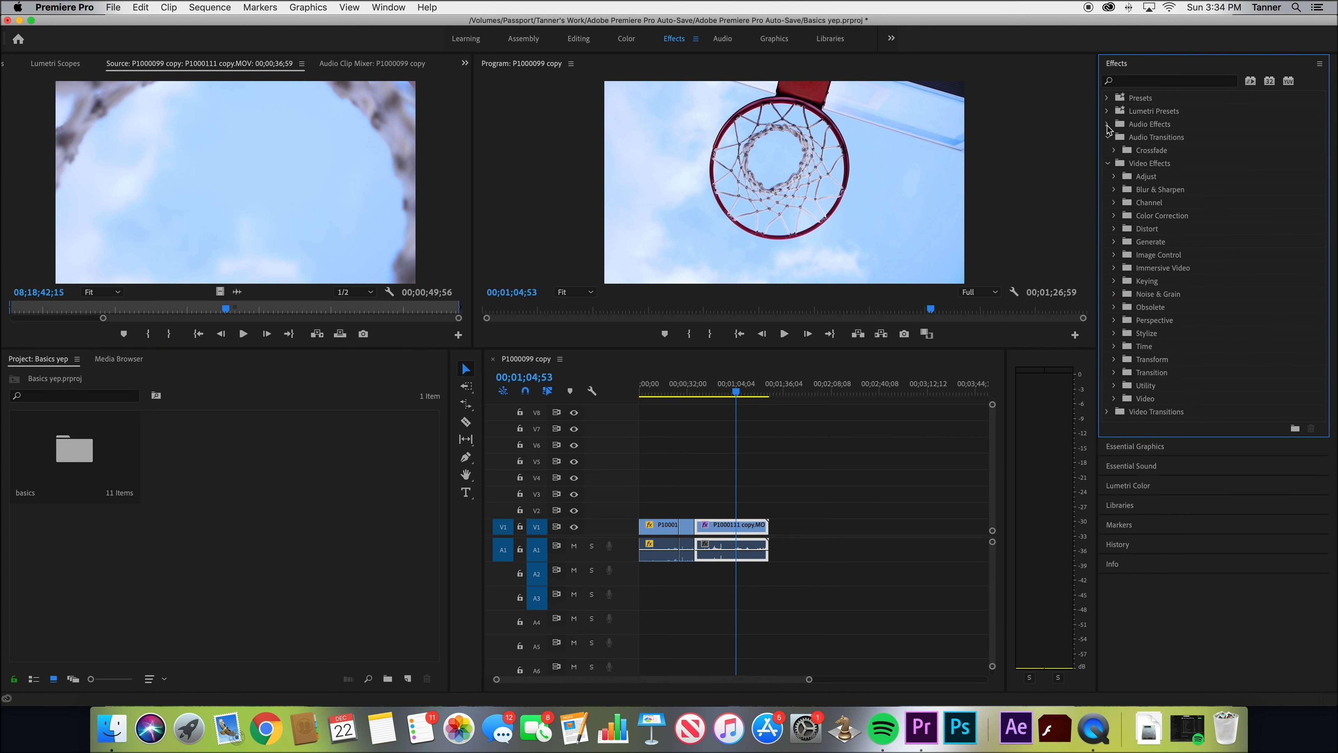
pyautogui.scroll(-5, 1154, 289)
pyautogui.click(1138, 523)
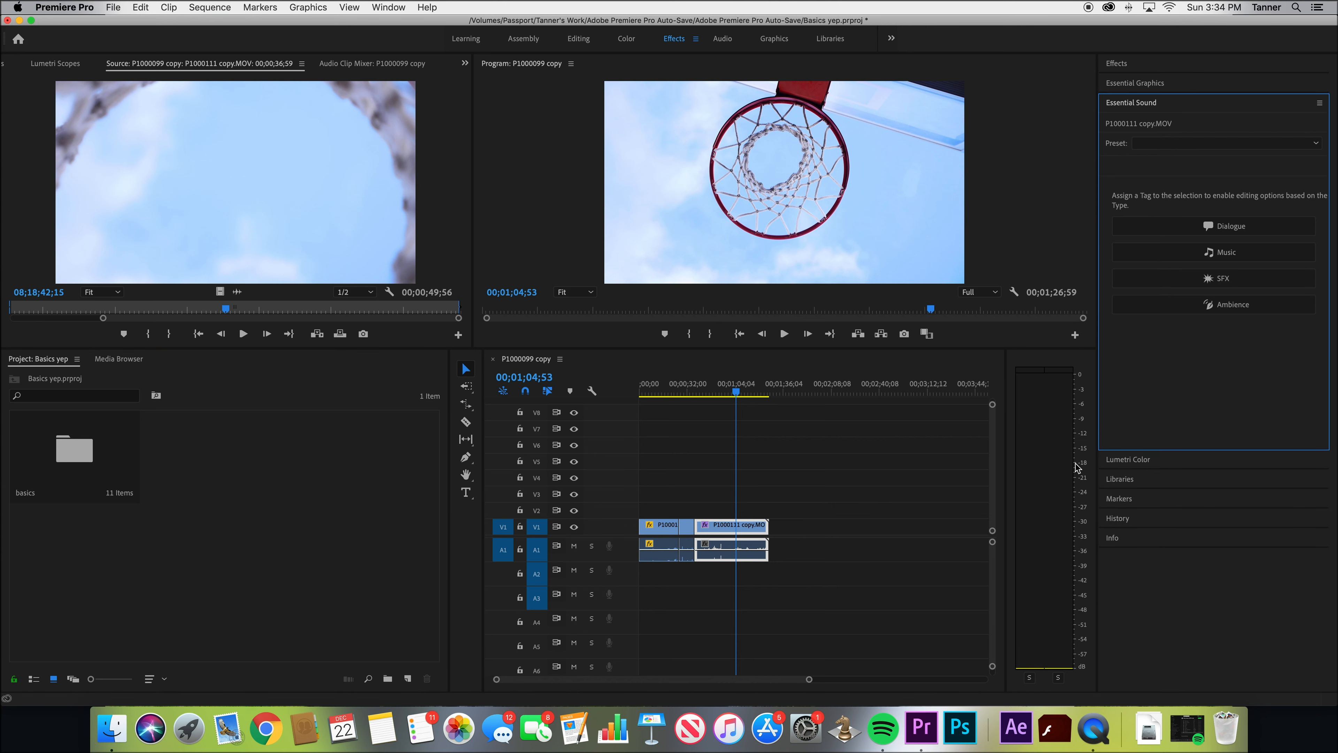
# Try the SFX tag on the P1000111 copy.MOV audio, and collapse the Essential Sound settings
pyautogui.click(743, 548)
pyautogui.click(1201, 278)
pyautogui.click(1170, 218)
pyautogui.click(1211, 106)
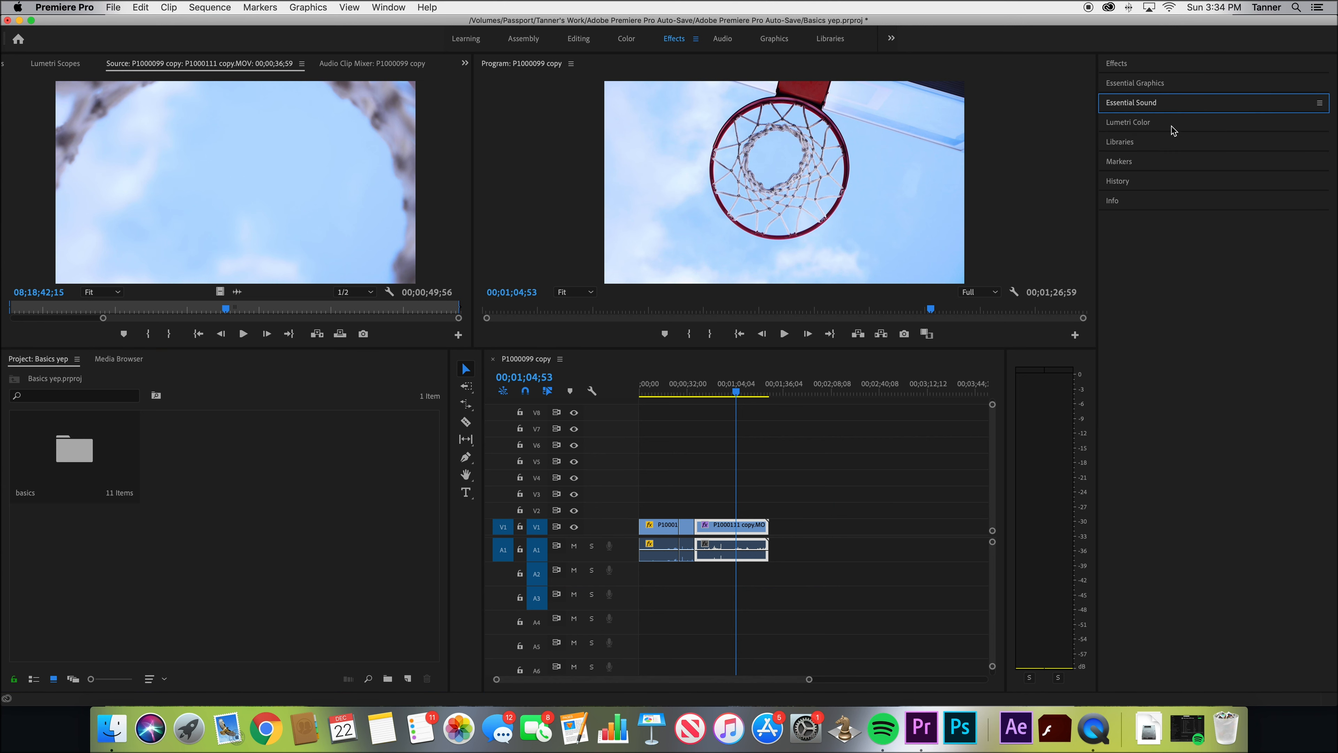
# Examine the Lumetri Color, Libraries, Markers and History sections of the Effects workspace
pyautogui.click(1171, 124)
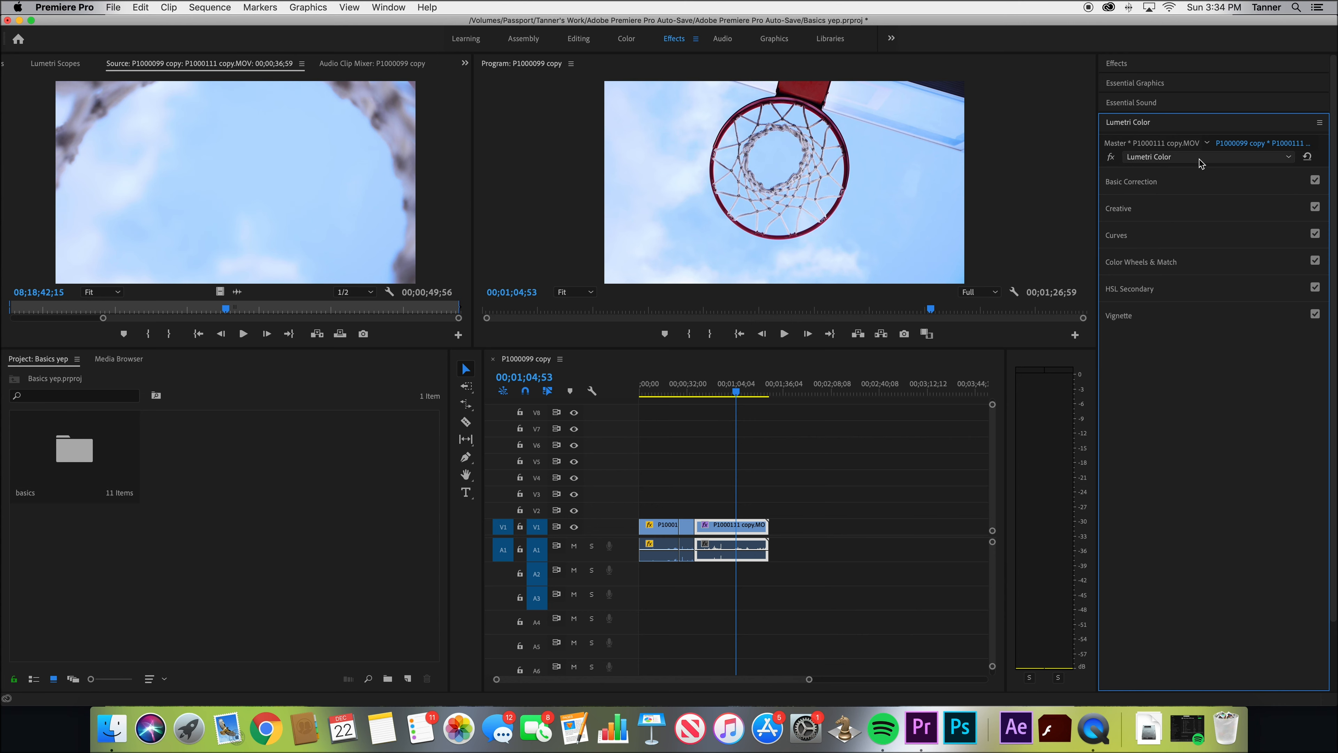
pyautogui.click(1173, 124)
pyautogui.click(1175, 143)
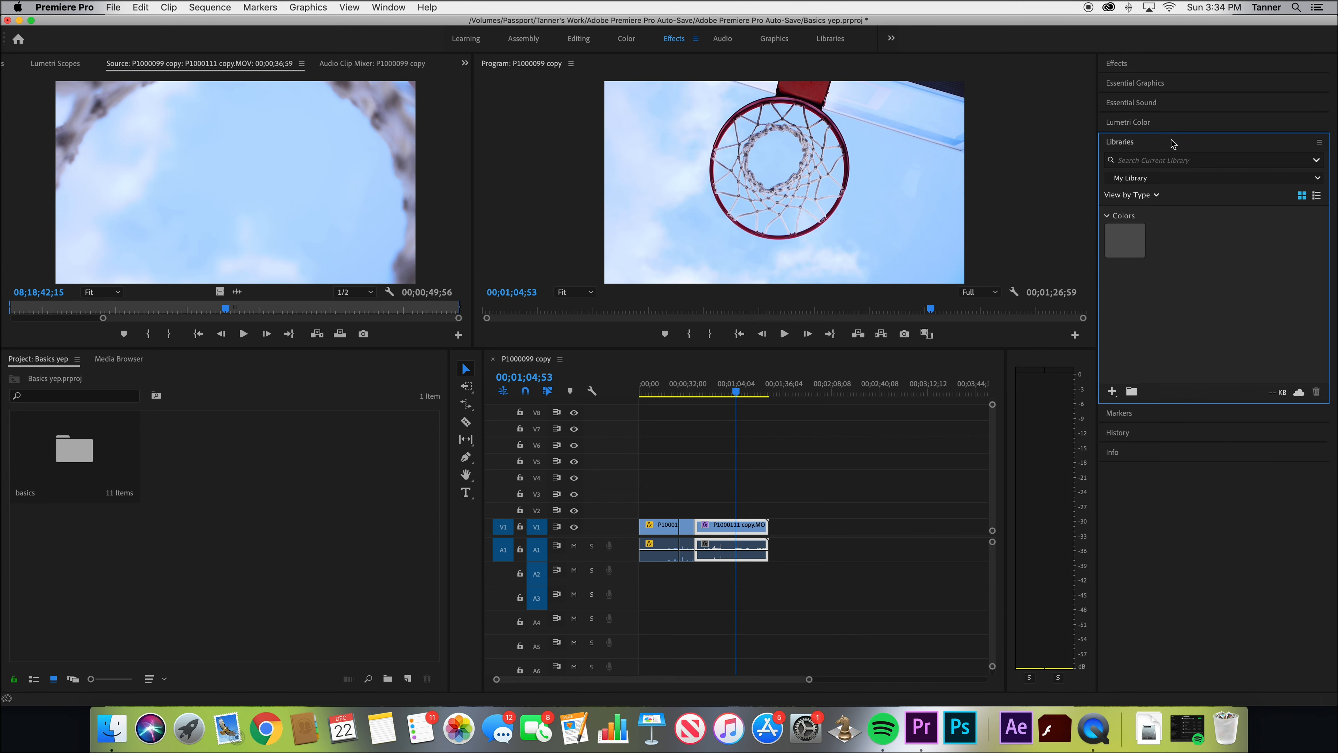
pyautogui.press('`')
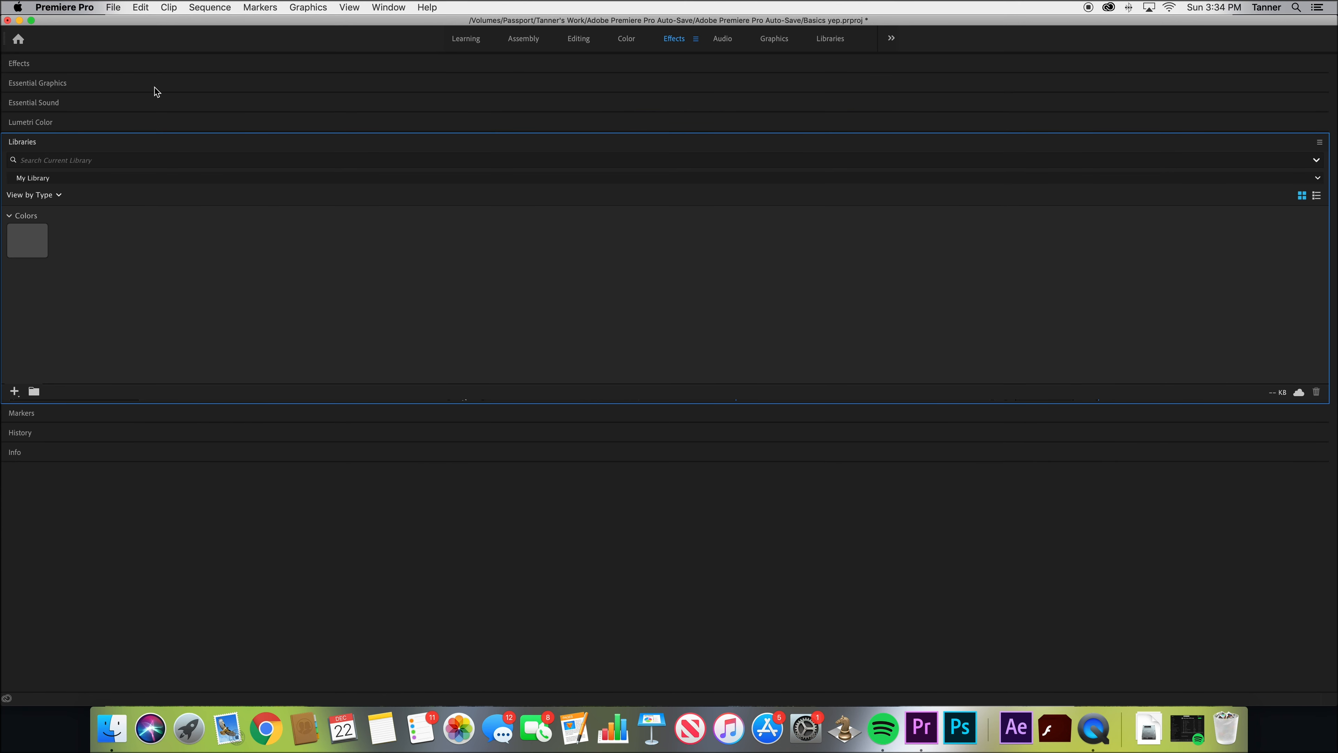
pyautogui.click(626, 40)
pyautogui.click(676, 40)
pyautogui.click(1172, 143)
pyautogui.click(1169, 163)
pyautogui.click(1167, 162)
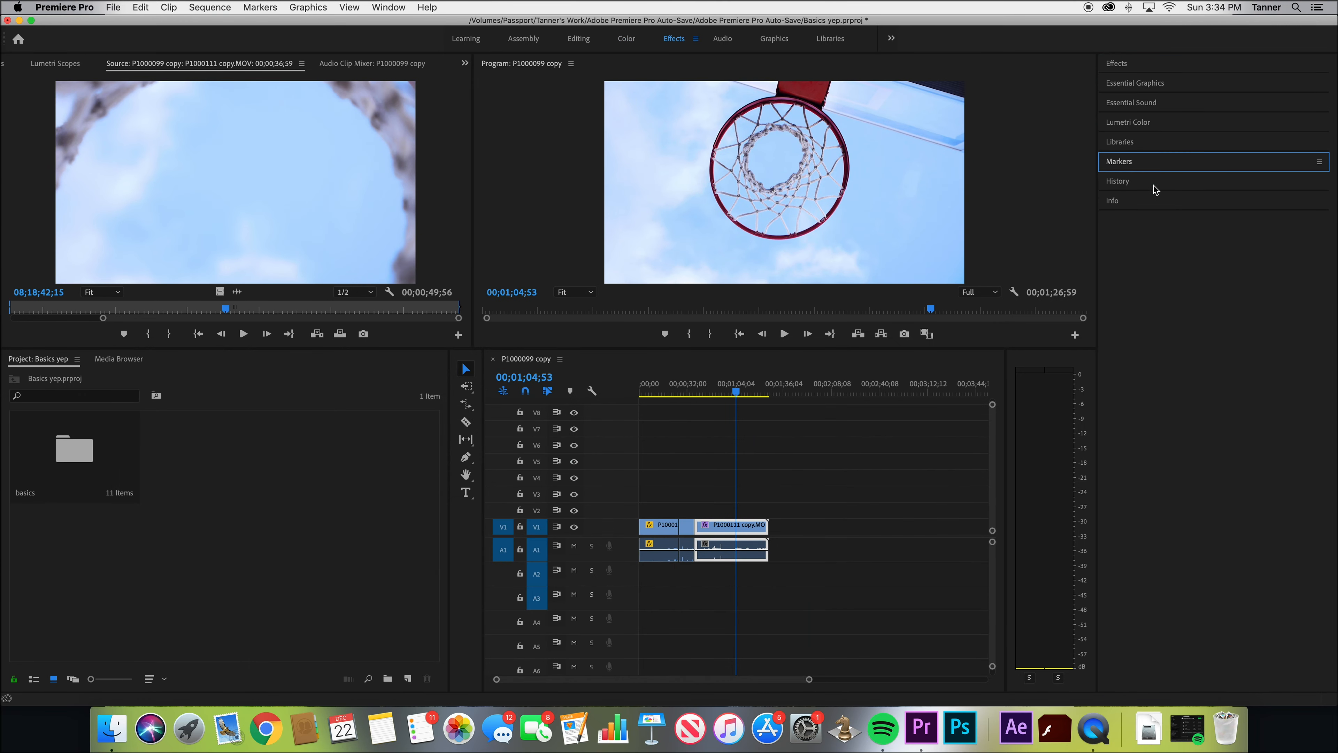
pyautogui.click(1154, 183)
pyautogui.click(1167, 185)
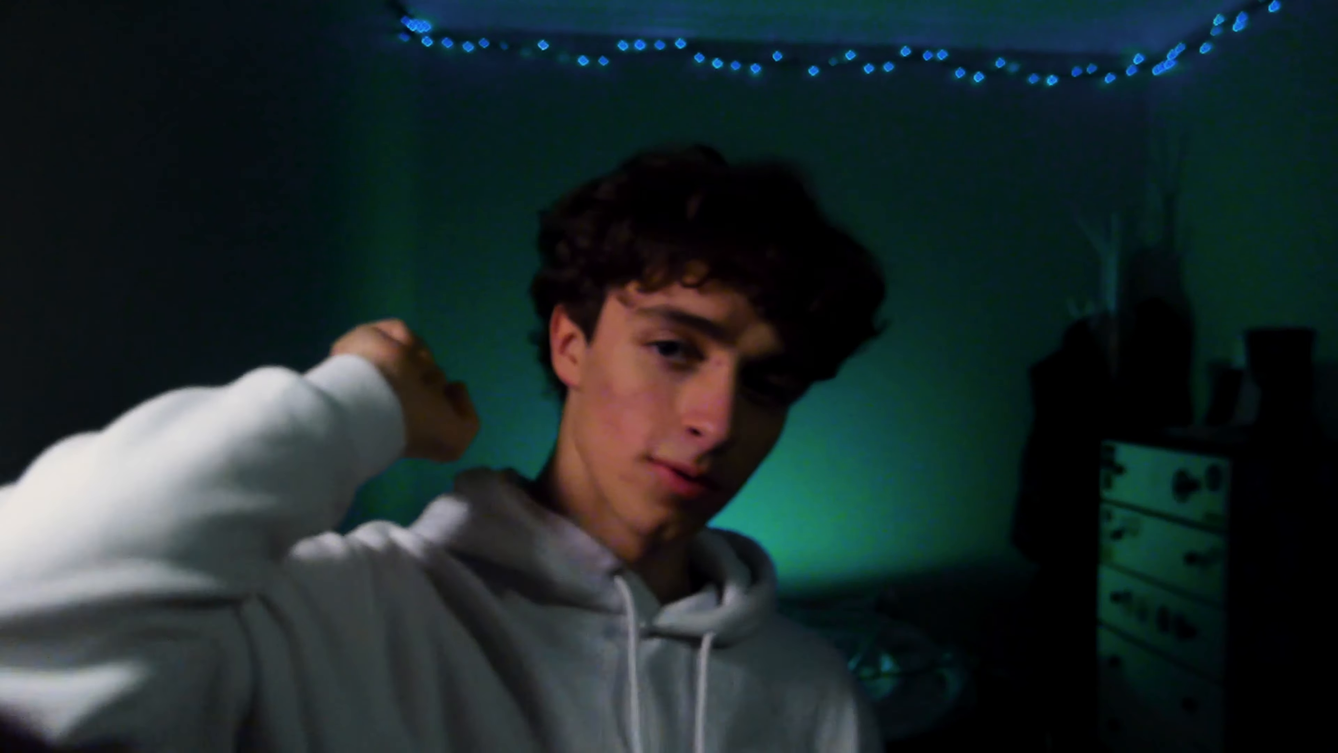